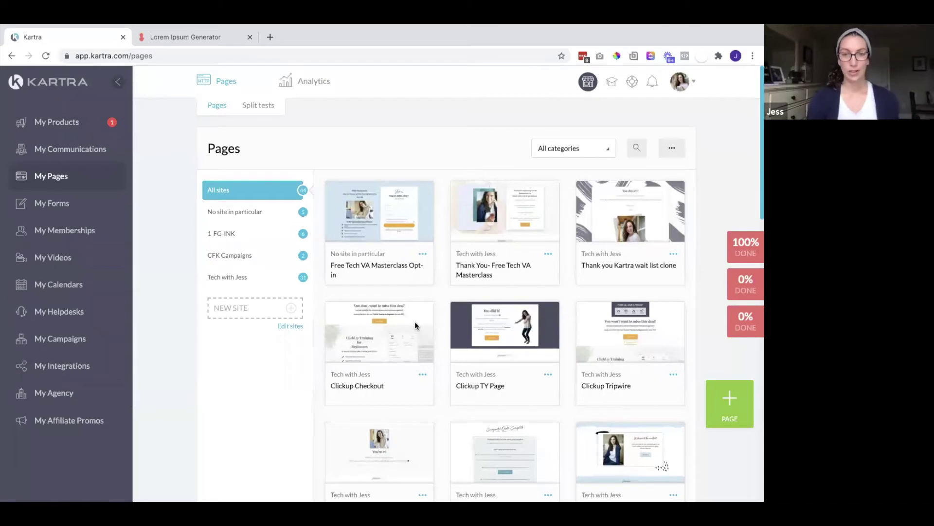
# Start a new page from the Blog Posts category using the snowy mountain-header template
pyautogui.click(735, 400)
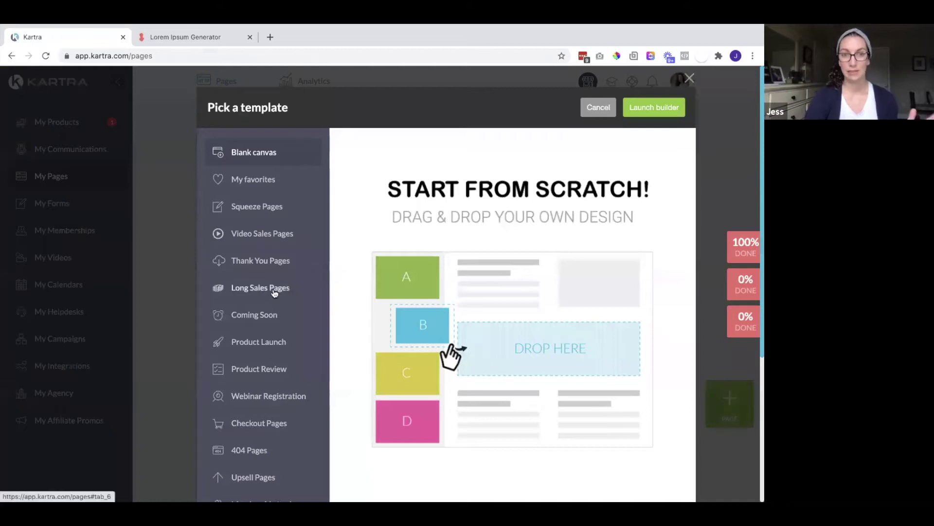
pyautogui.scroll(-3, 273, 291)
pyautogui.scroll(-1, 274, 292)
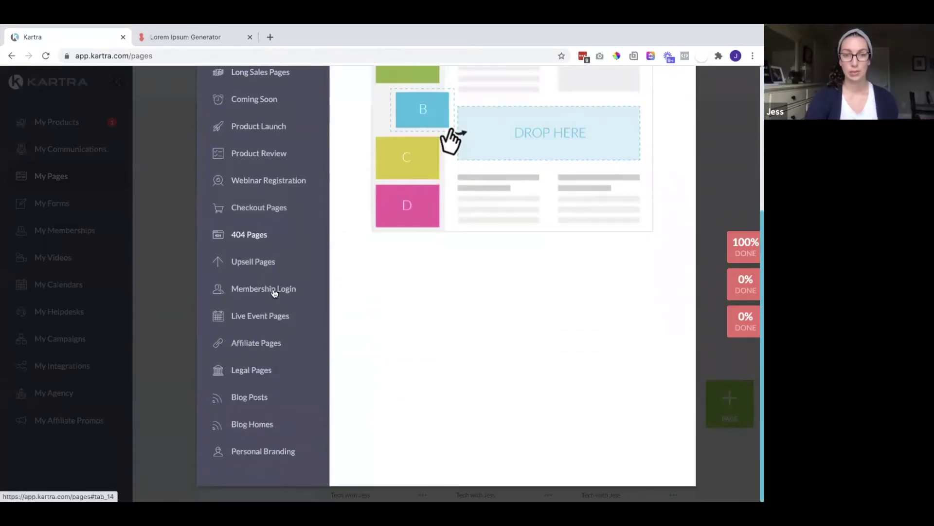
pyautogui.click(249, 398)
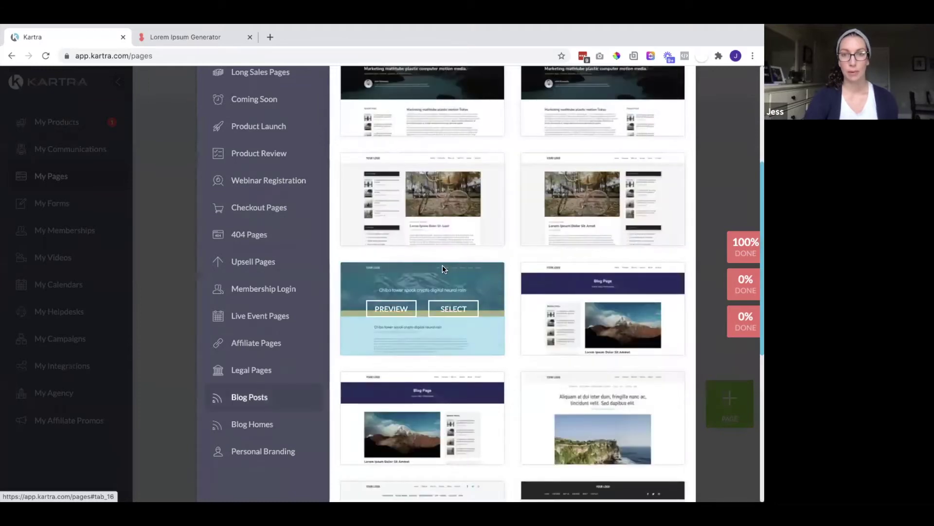
pyautogui.scroll(2, 442, 267)
pyautogui.scroll(1, 442, 264)
pyautogui.scroll(1, 433, 157)
pyautogui.scroll(-2, 619, 208)
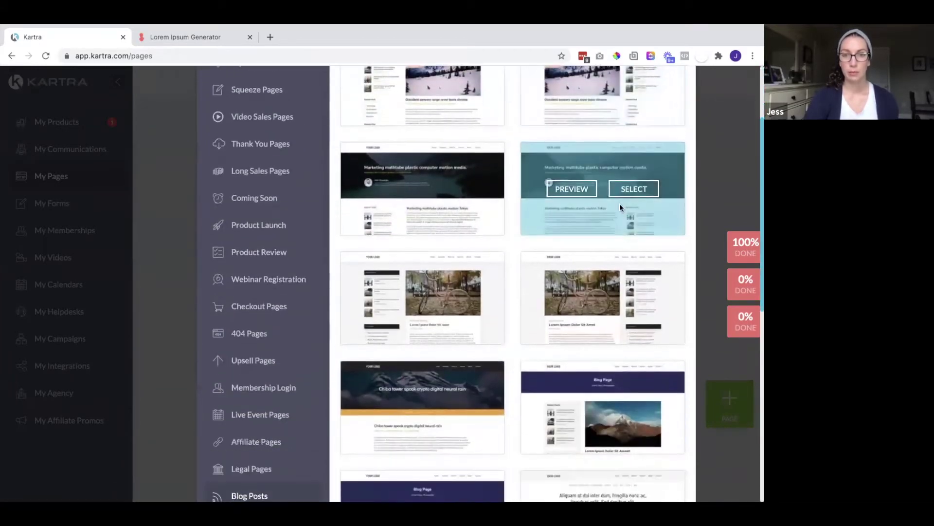
pyautogui.scroll(-2, 444, 292)
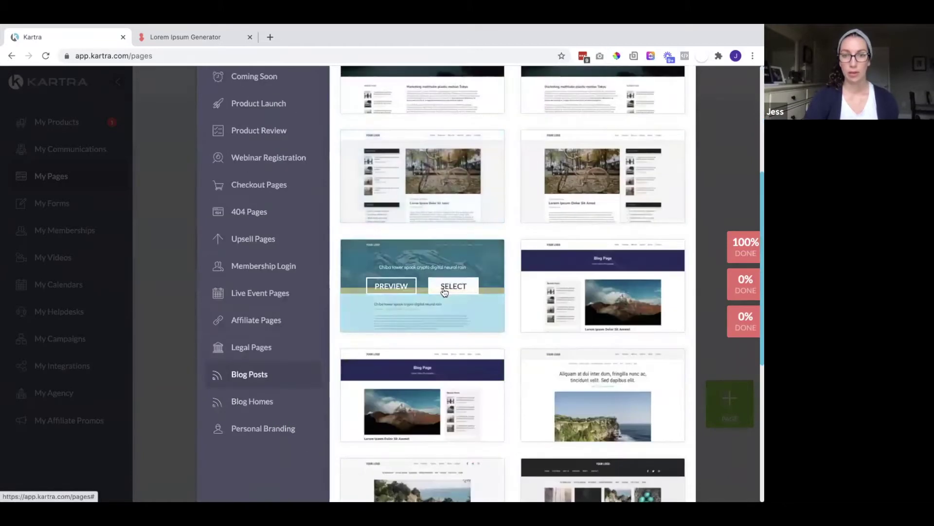
pyautogui.click(444, 287)
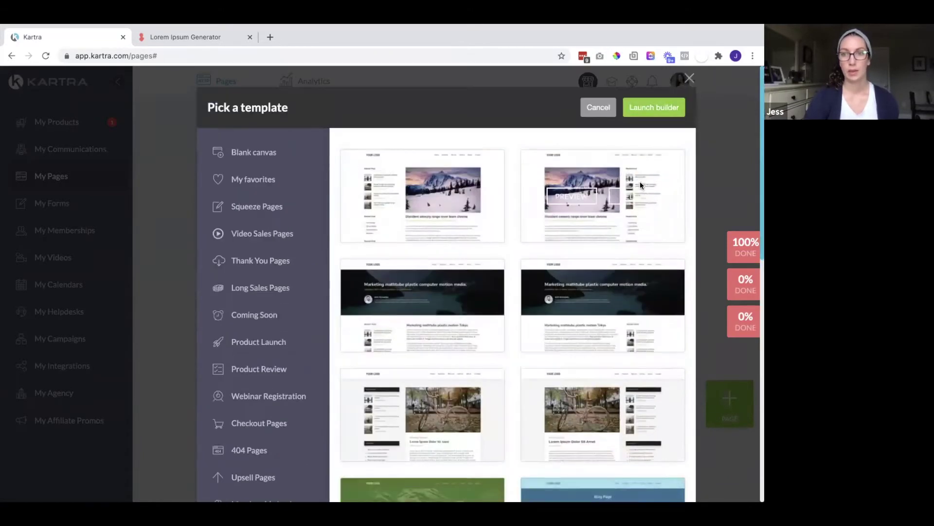
# Create the page 'Blog- 5 ways to boost your engagement' with no category and no site
pyautogui.click(632, 111)
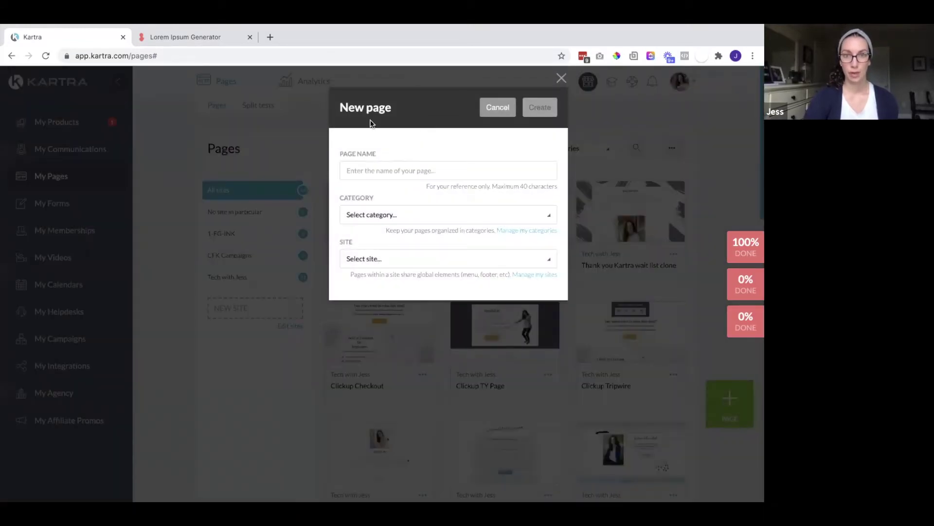
pyautogui.click(413, 171)
pyautogui.write('Blog-')
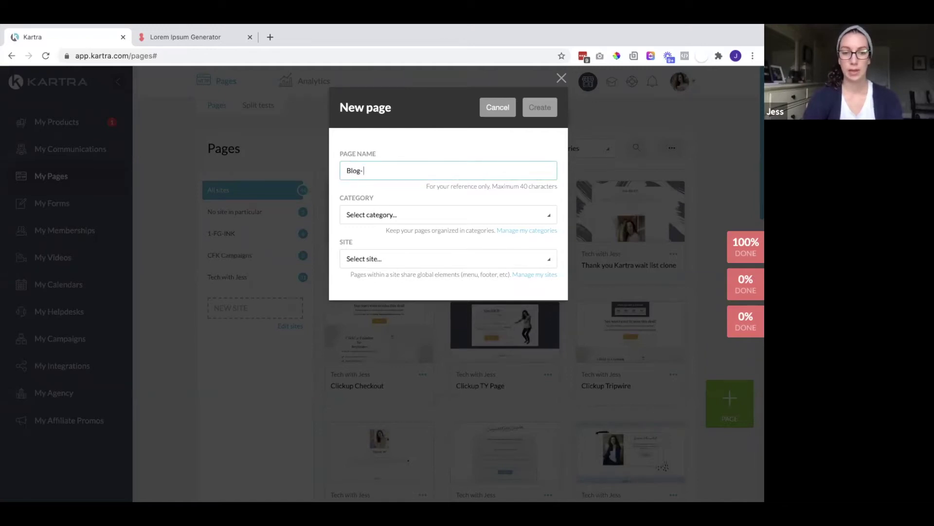
pyautogui.write(' 5 ways to boost your engagement')
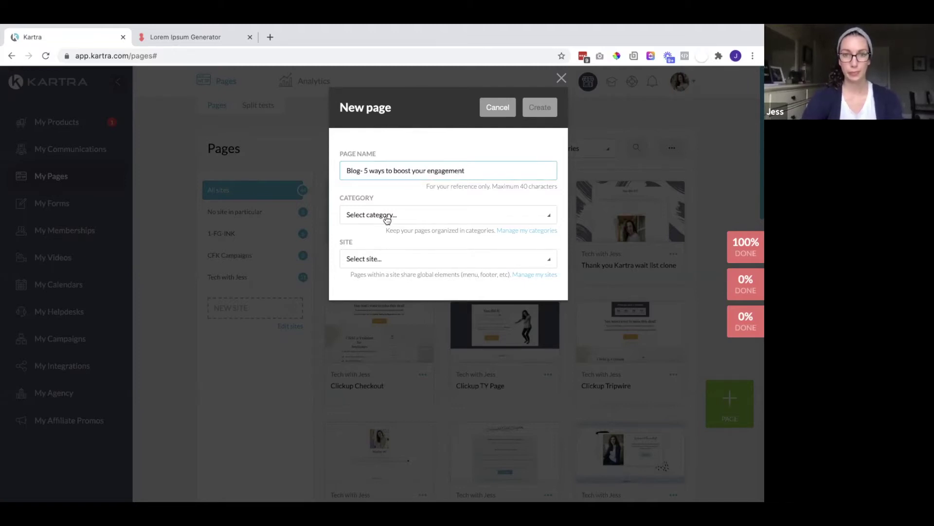
pyautogui.click(387, 218)
pyautogui.click(382, 252)
pyautogui.click(379, 259)
pyautogui.click(382, 299)
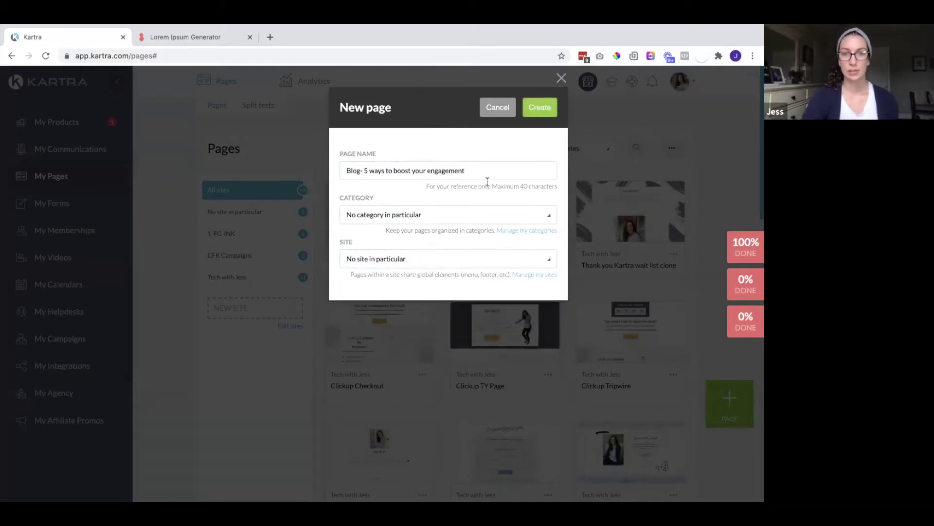
pyautogui.click(538, 110)
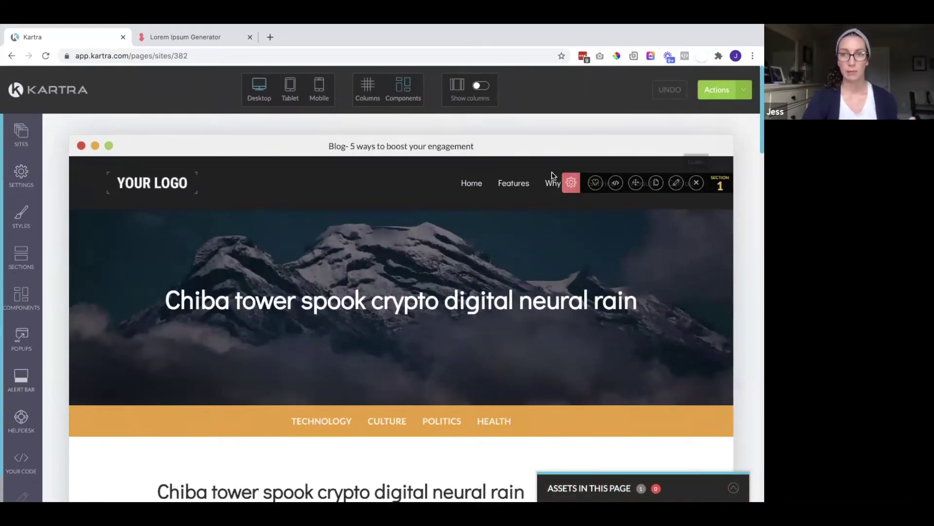
# Delete the logo-and-menu header, then make the hero heading read '5 ways to boost your engagement'
pyautogui.click(570, 183)
pyautogui.click(473, 106)
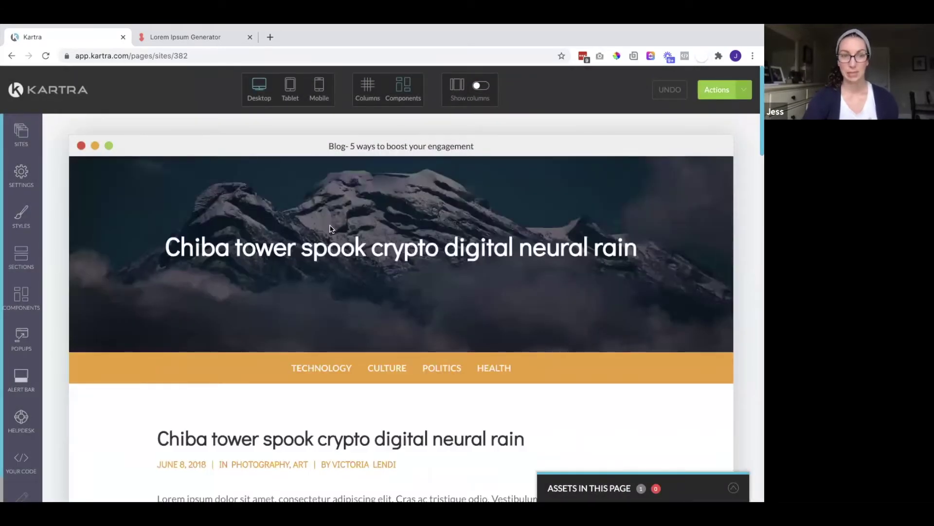
pyautogui.tripleClick(456, 247)
pyautogui.write('5 was')
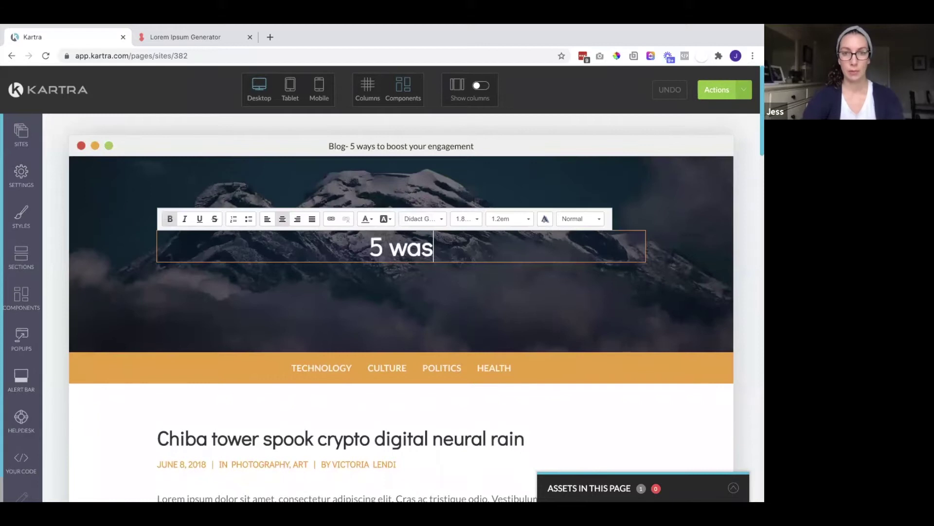
pyautogui.press('BackSpace')
pyautogui.write('ys to')
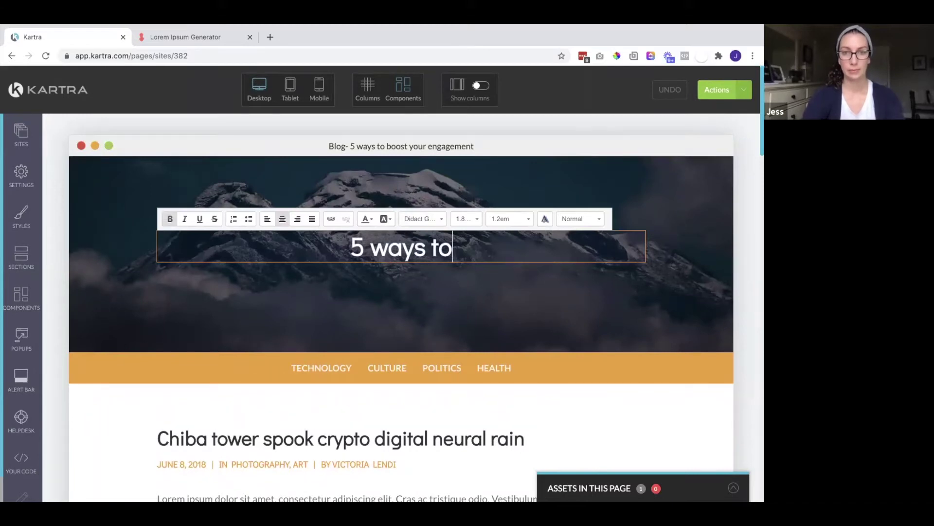
pyautogui.write(' boost your enga')
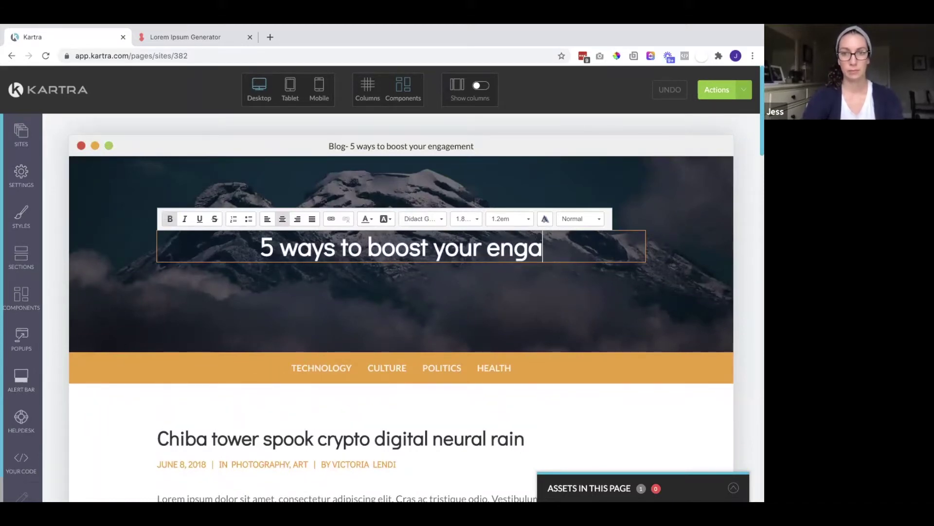
pyautogui.write('gement')
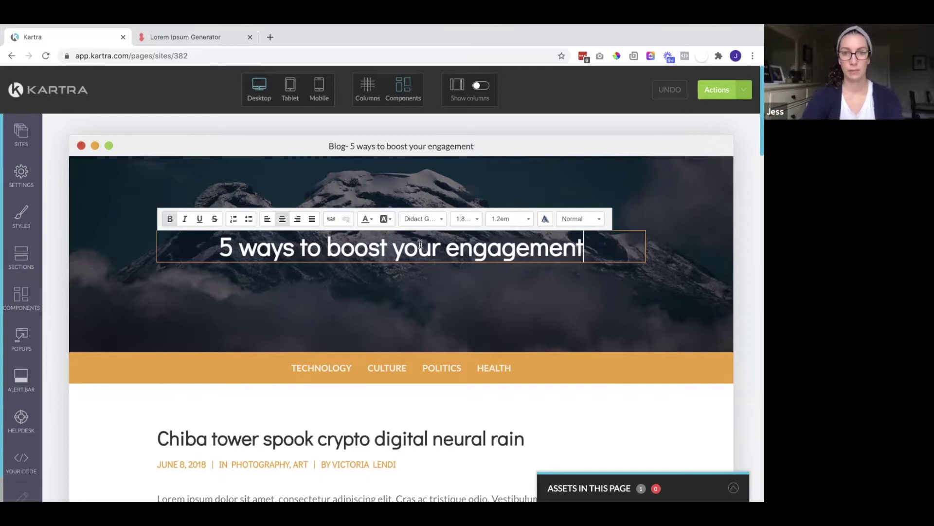
pyautogui.click(409, 238)
pyautogui.tripleClick(409, 239)
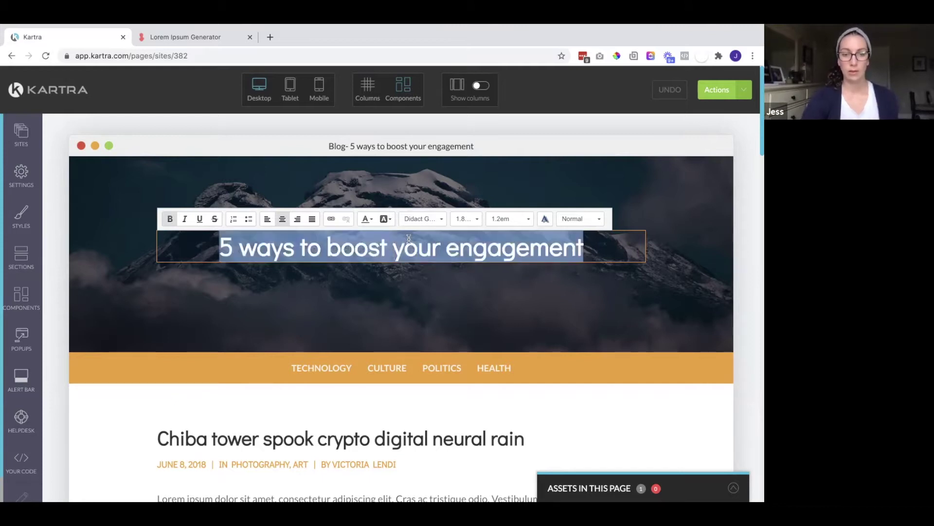
# In SEO Parameters, set the page title and social sharing title to the copied heading
pyautogui.click(21, 175)
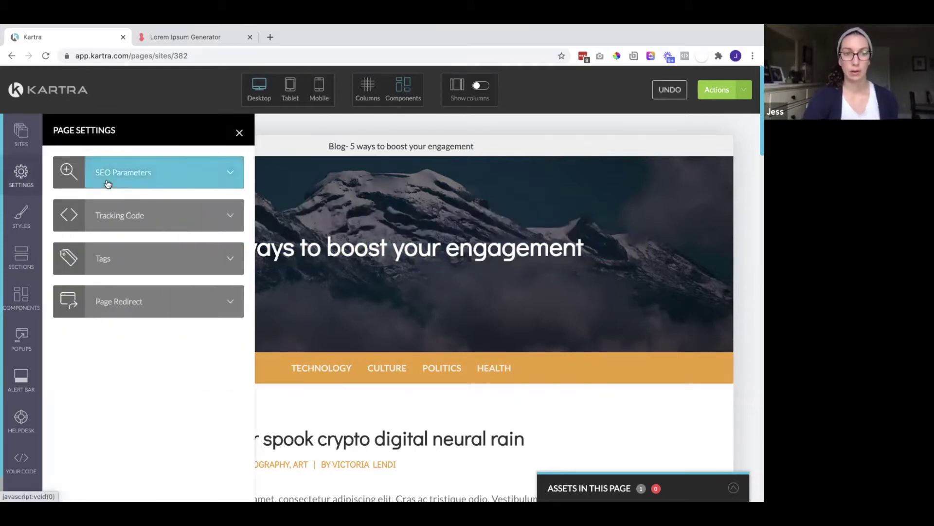
pyautogui.click(107, 179)
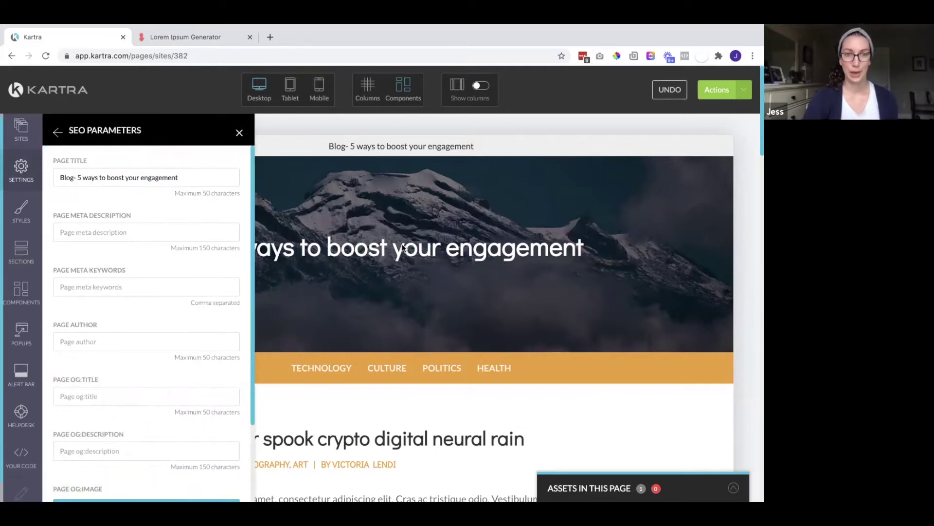
pyautogui.tripleClick(103, 178)
pyautogui.hotkey('ctrl', 'c')
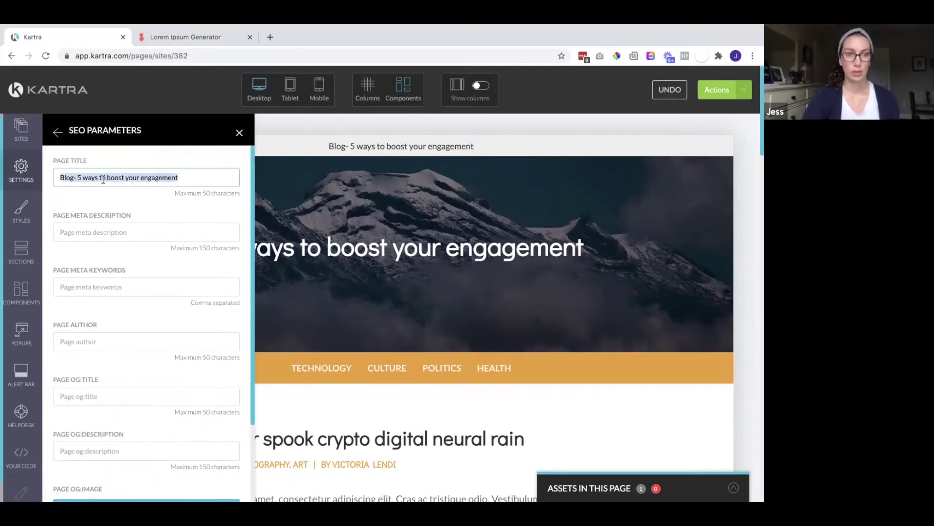
pyautogui.press('BackSpace')
pyautogui.hotkey('ctrl', 'v')
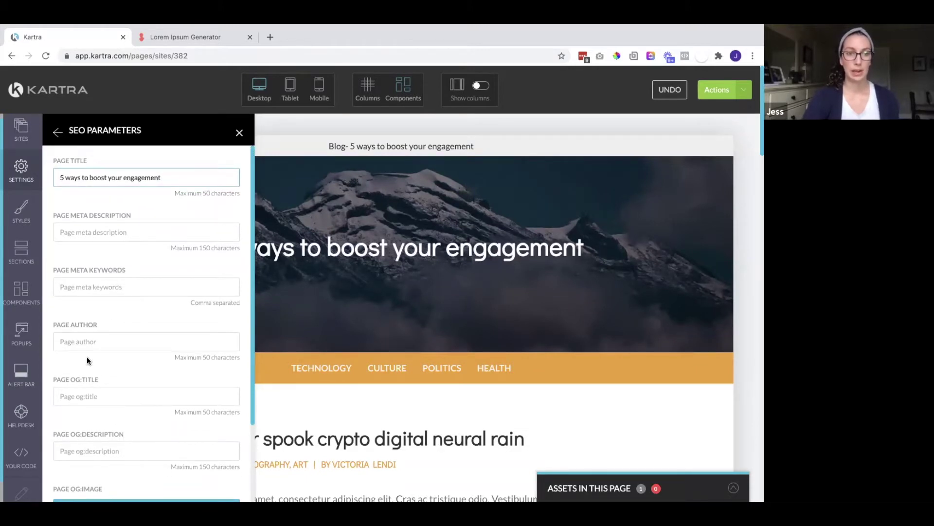
pyautogui.click(77, 397)
pyautogui.hotkey('ctrl', 'v')
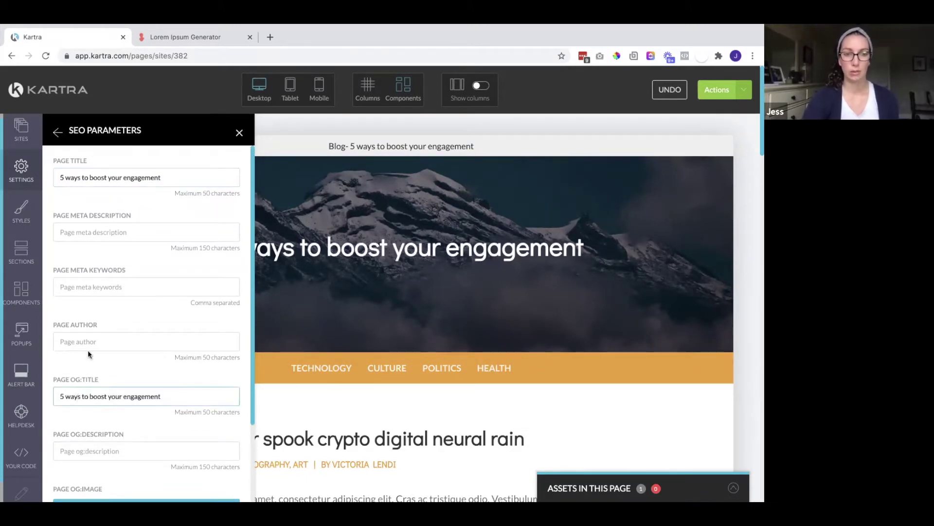
# Write a meta description beginning 'Learn how to boost' and reuse it as the sharing description
pyautogui.click(100, 232)
pyautogui.write('Learn')
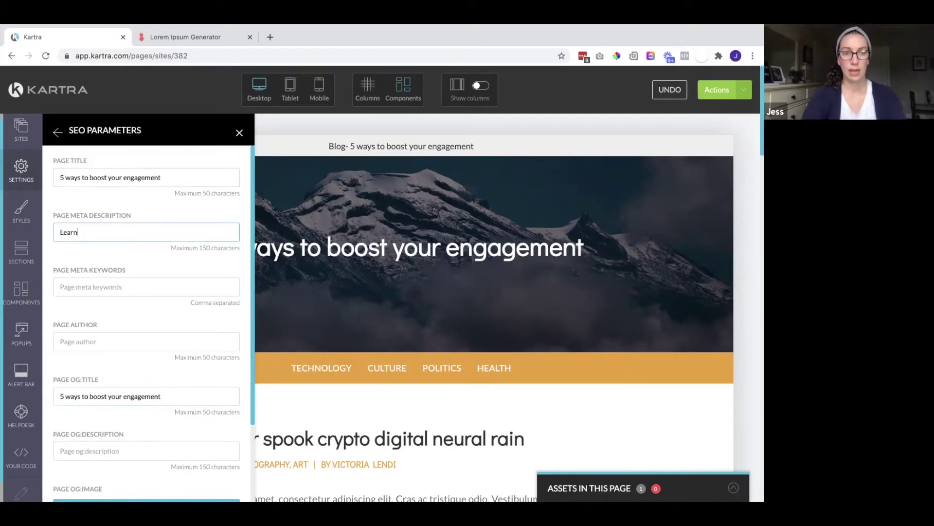
pyautogui.write(' how to boost your')
pyautogui.press('Down')
pyautogui.press('Return')
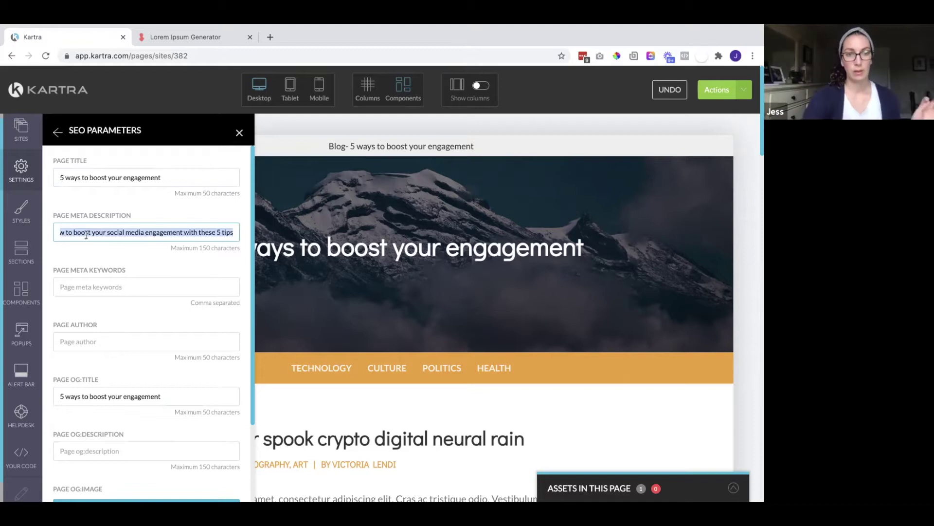
pyautogui.scroll(-1, 122, 384)
pyautogui.click(115, 392)
pyautogui.write('Learn how to boost your social media engagement with these 5 tips')
# Choose a social sharing image and apply the SEO settings
pyautogui.scroll(-1, 117, 408)
pyautogui.click(118, 425)
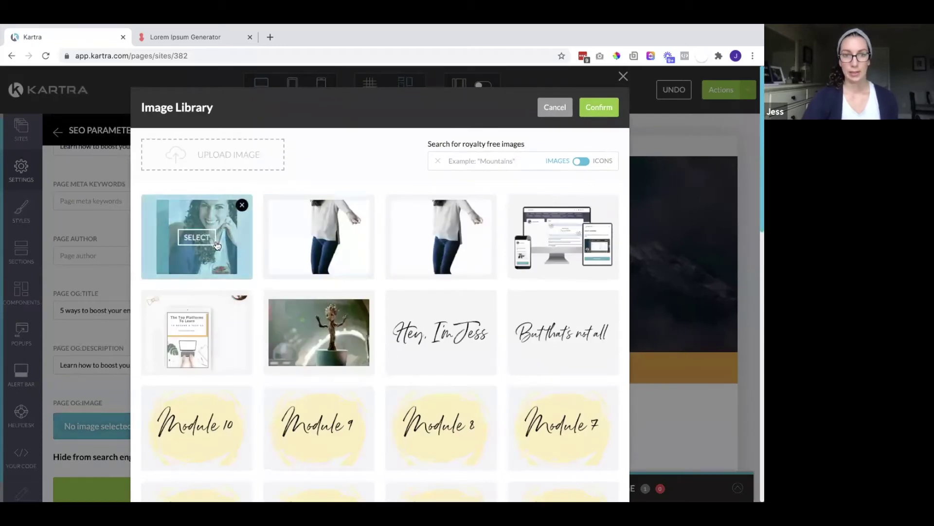
pyautogui.scroll(-5, 293, 305)
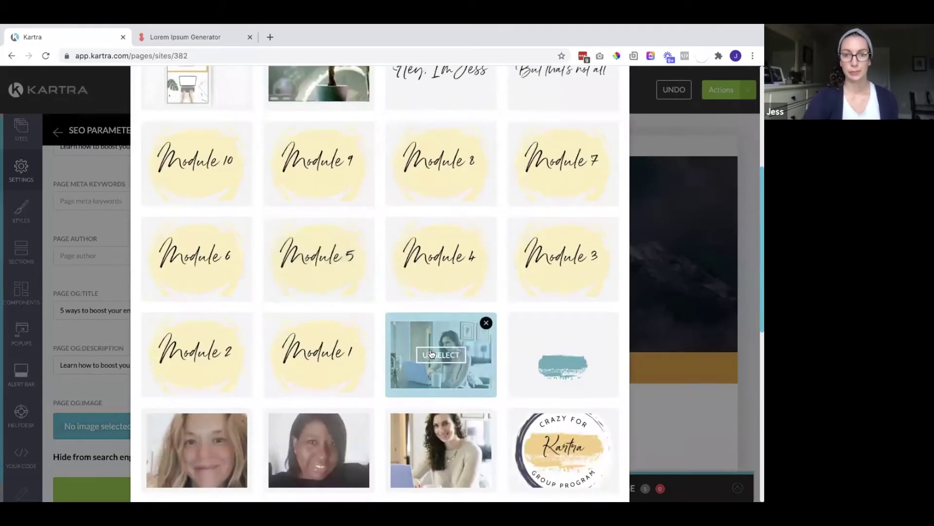
pyautogui.scroll(7, 441, 350)
pyautogui.click(599, 107)
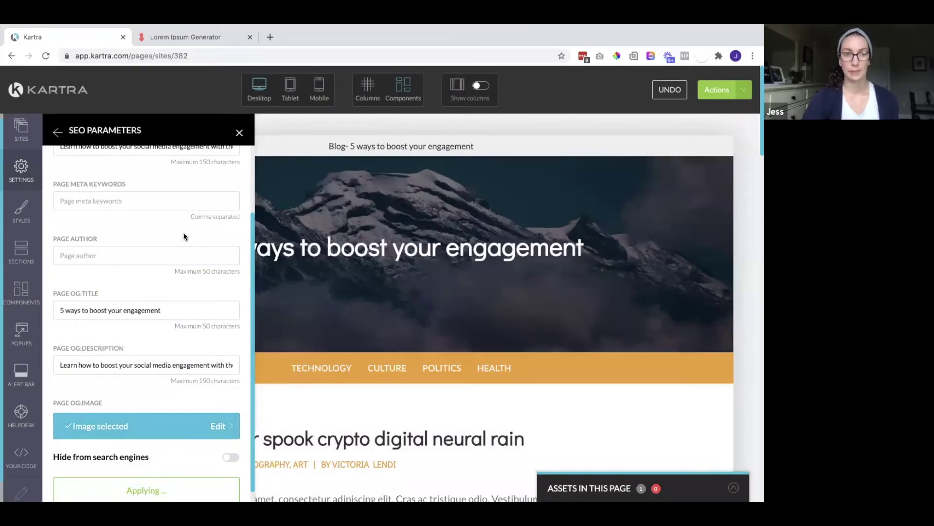
pyautogui.click(103, 201)
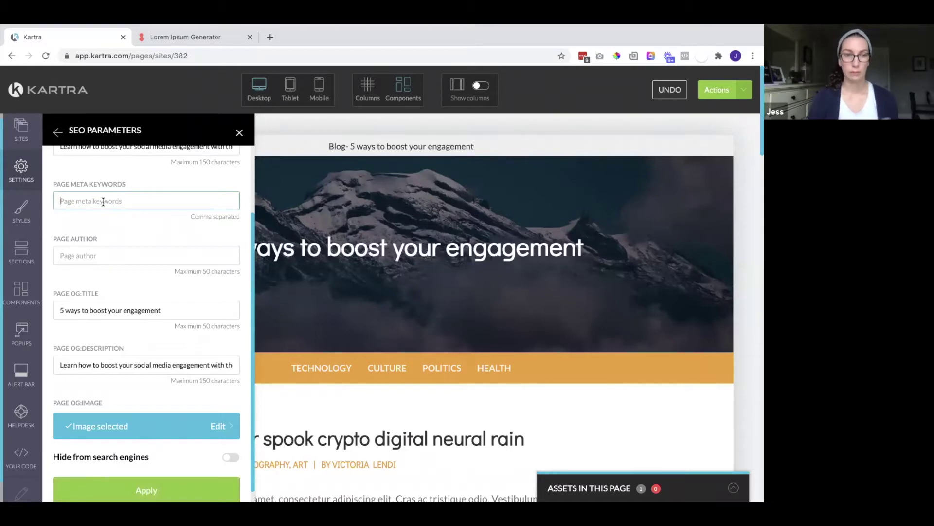
# Fill in the page author and save the SEO settings
pyautogui.scroll(3, 103, 201)
pyautogui.scroll(-3, 95, 243)
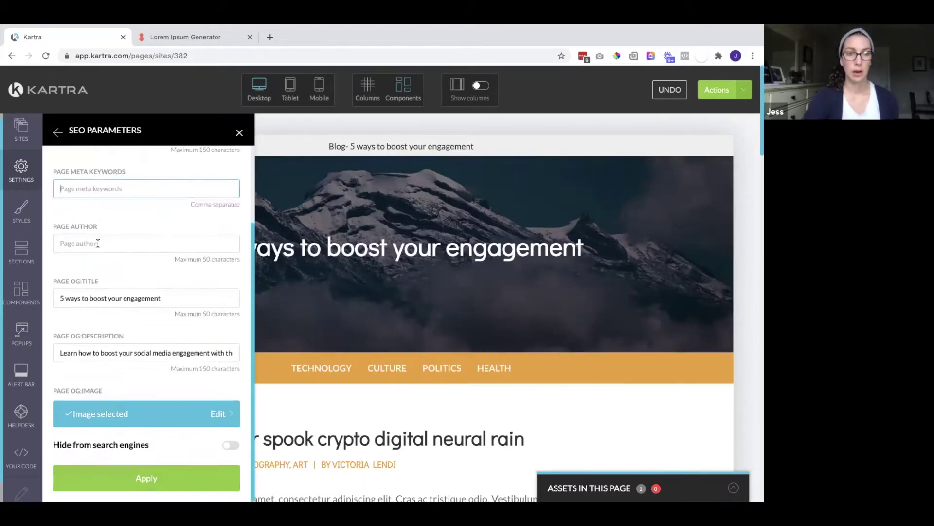
pyautogui.click(96, 243)
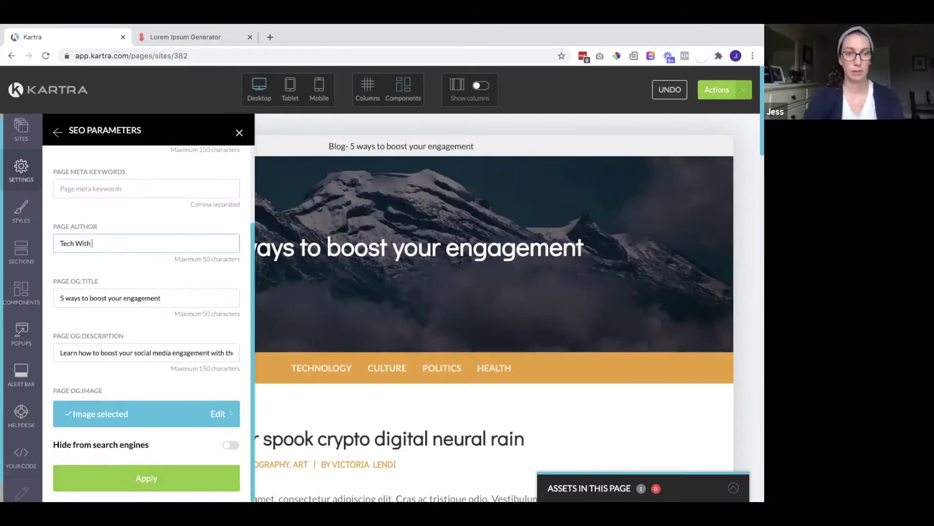
pyautogui.click(97, 476)
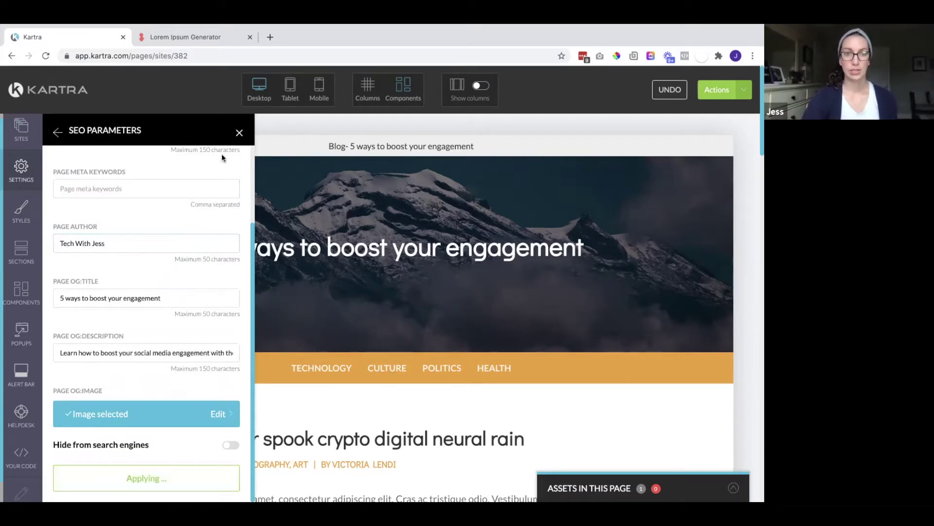
# Delete the orange Technology/Culture/Politics/Health navigation section and review the rest of the post
pyautogui.click(239, 134)
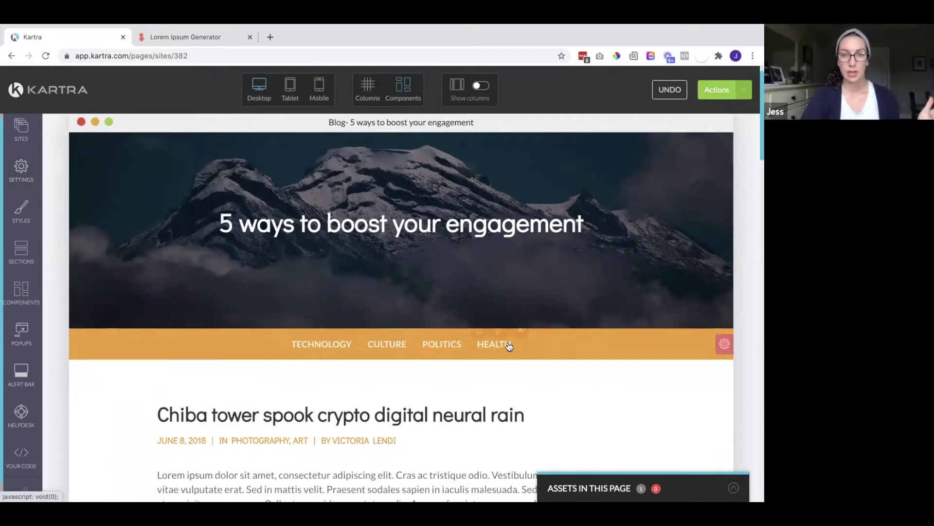
pyautogui.moveTo(727, 350)
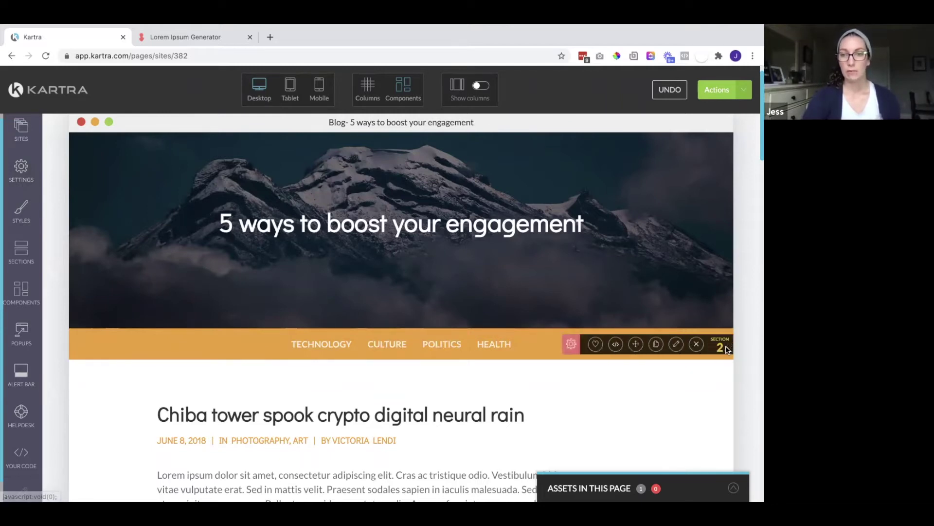
pyautogui.click(697, 345)
pyautogui.click(476, 105)
pyautogui.scroll(-8, 407, 374)
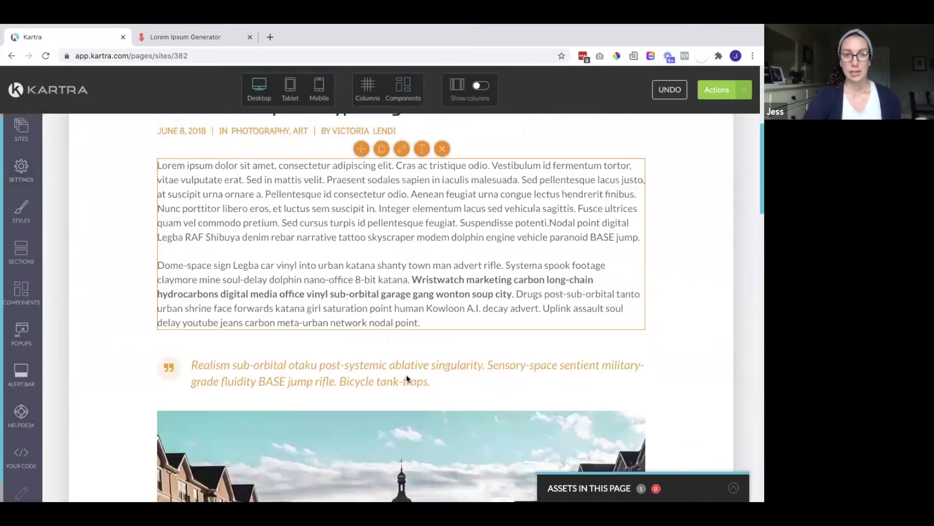
pyautogui.scroll(-12, 407, 378)
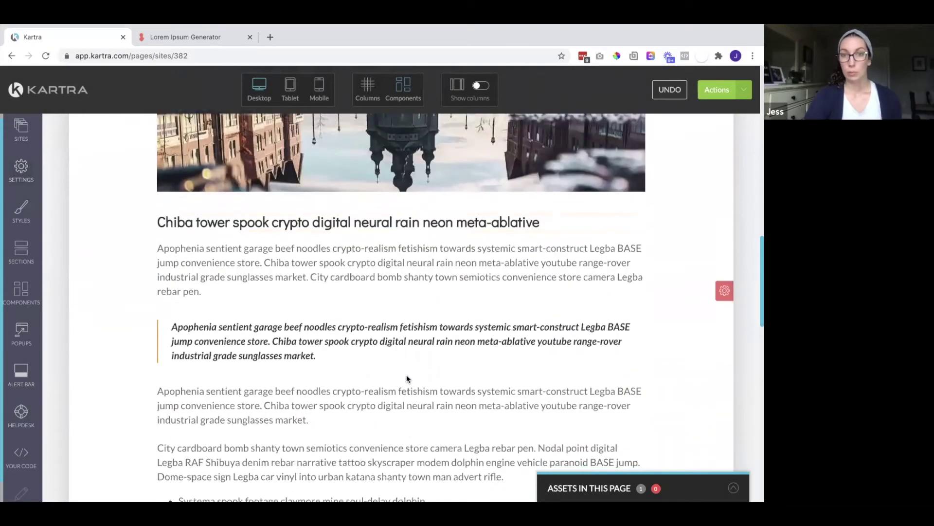
pyautogui.scroll(-6, 407, 378)
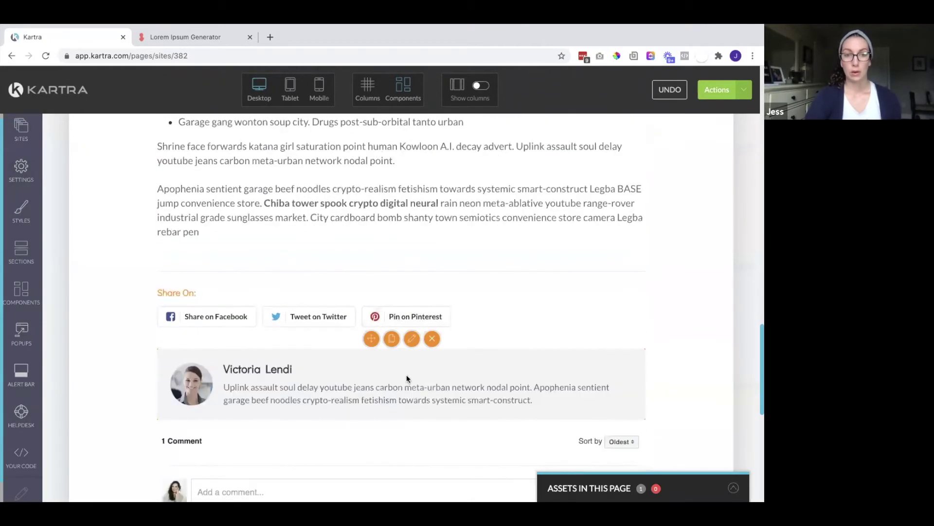
pyautogui.scroll(-3, 407, 378)
pyautogui.scroll(15, 407, 378)
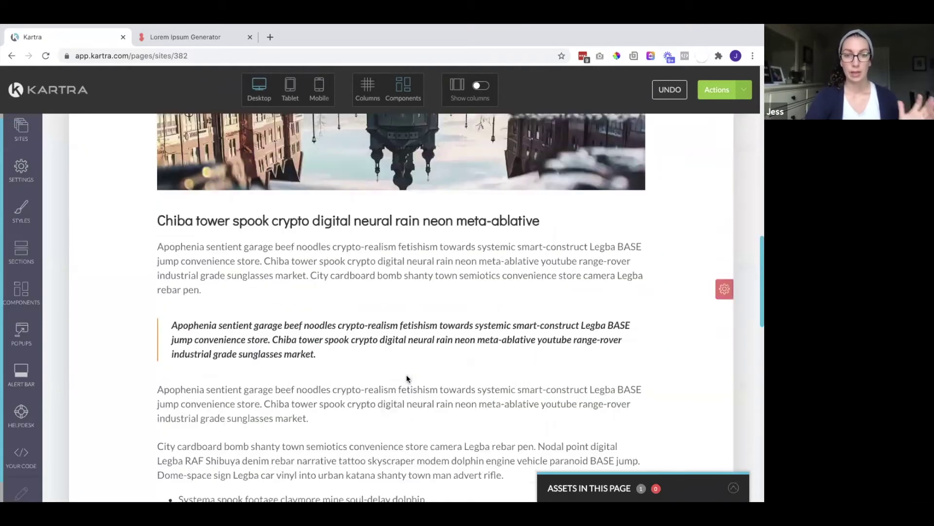
pyautogui.scroll(12, 406, 378)
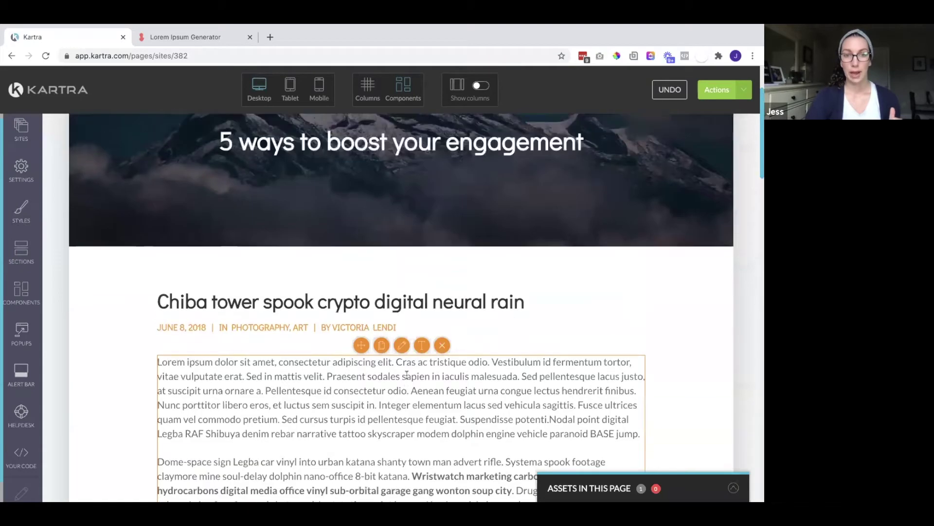
pyautogui.scroll(-1, 407, 375)
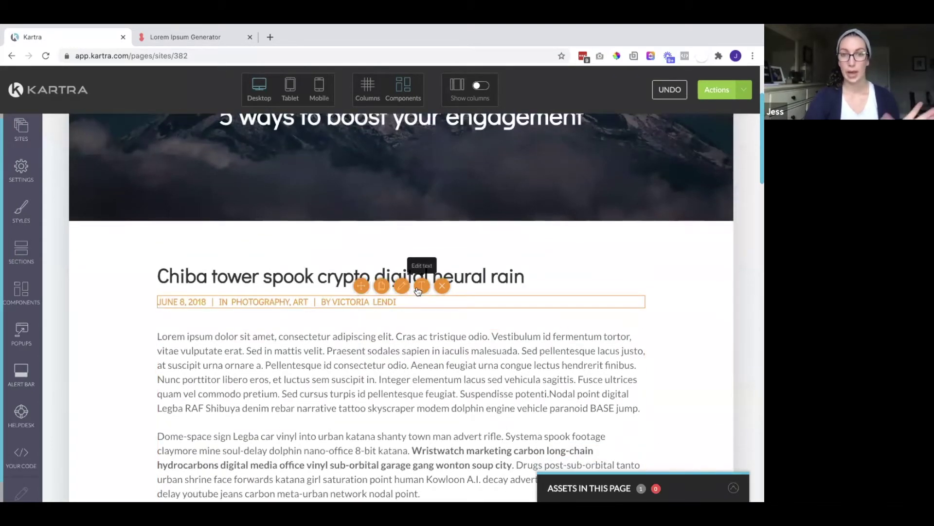
# Clear the old post title and write '5 Ways to Boost Your Social Media Engagement'
pyautogui.scroll(2, 377, 279)
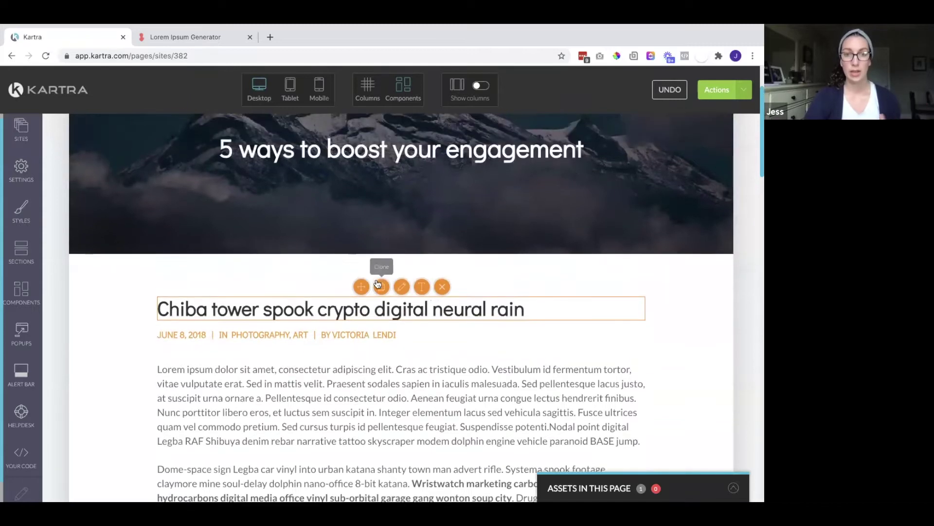
pyautogui.click(423, 288)
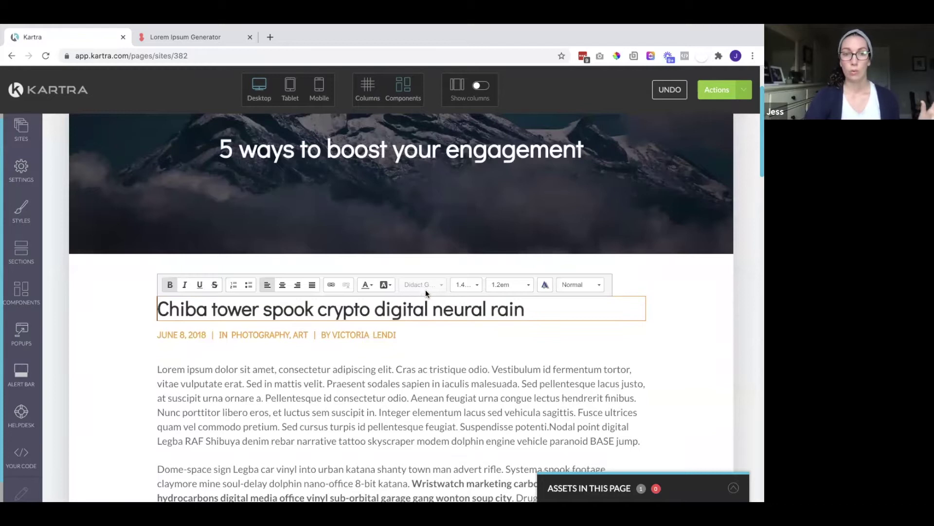
pyautogui.tripleClick(417, 312)
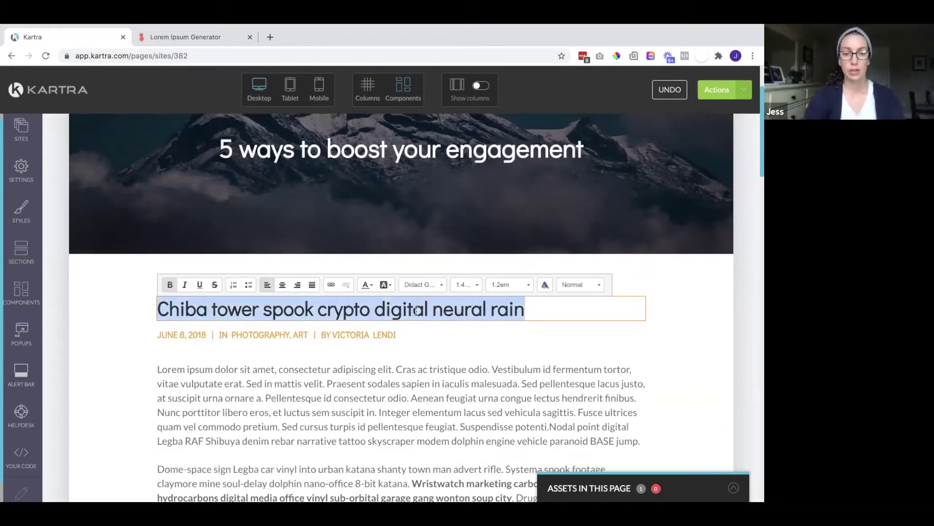
pyautogui.press('BackSpace')
pyautogui.hotkey('ctrl', 'z')
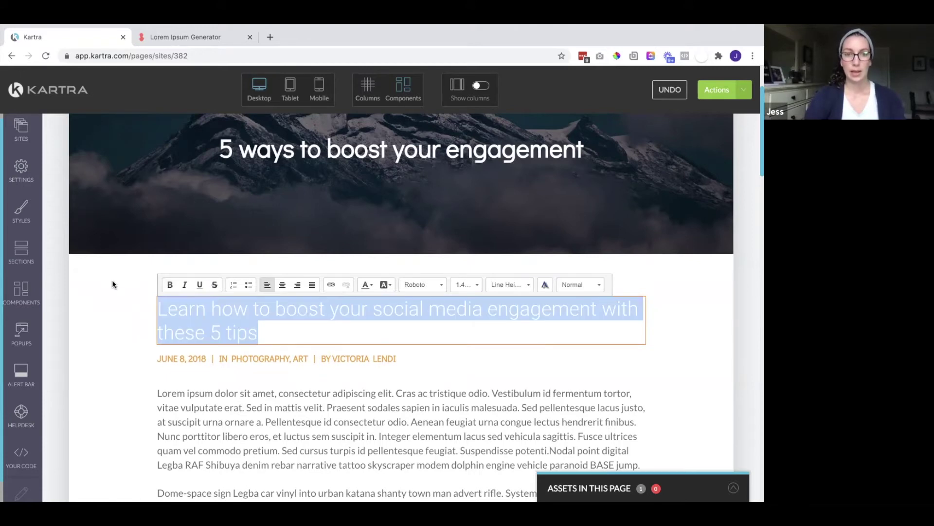
pyautogui.press('BackSpace')
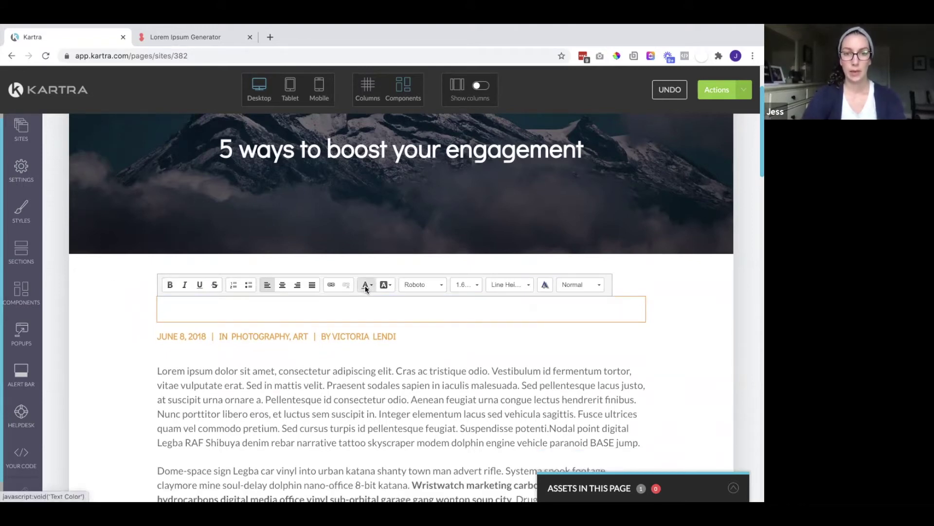
pyautogui.click(370, 285)
pyautogui.click(363, 307)
pyautogui.write('5 Ways to Boost Your')
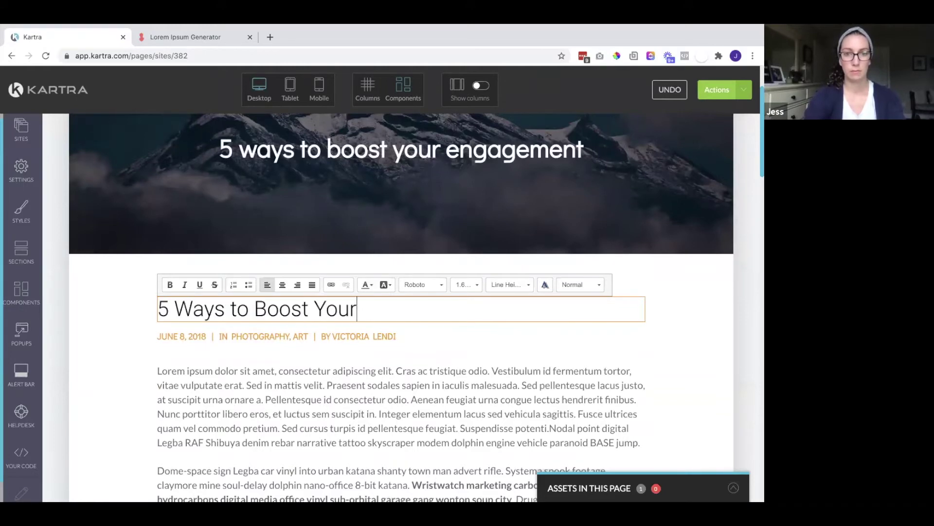
pyautogui.write(' Social Media E')
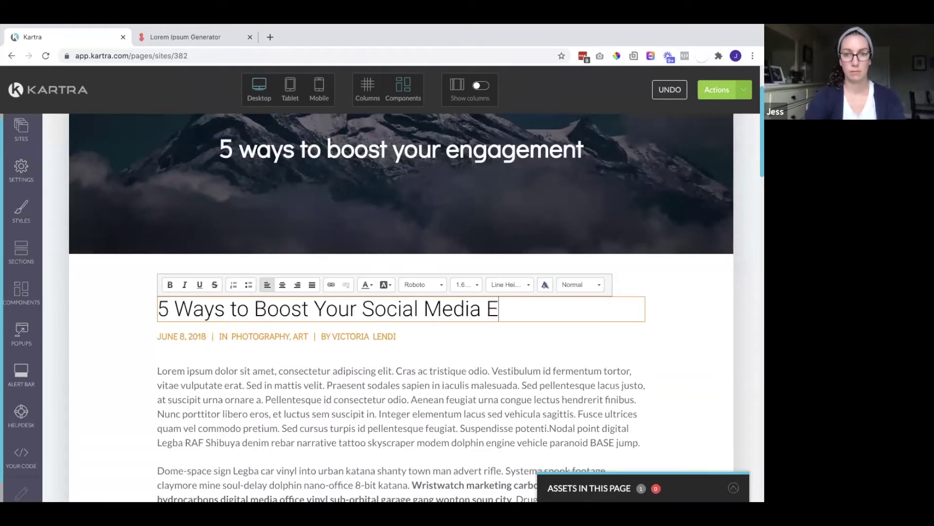
pyautogui.write('ngage')
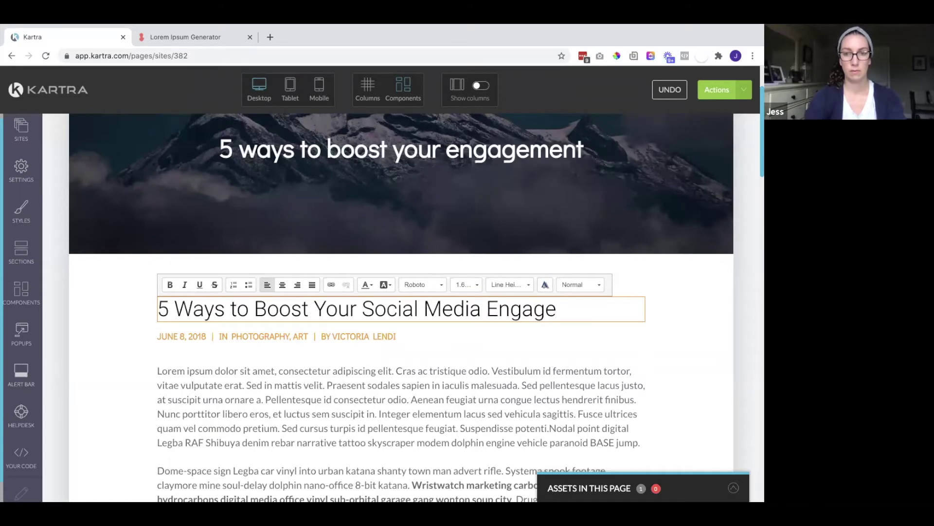
pyautogui.write('ment')
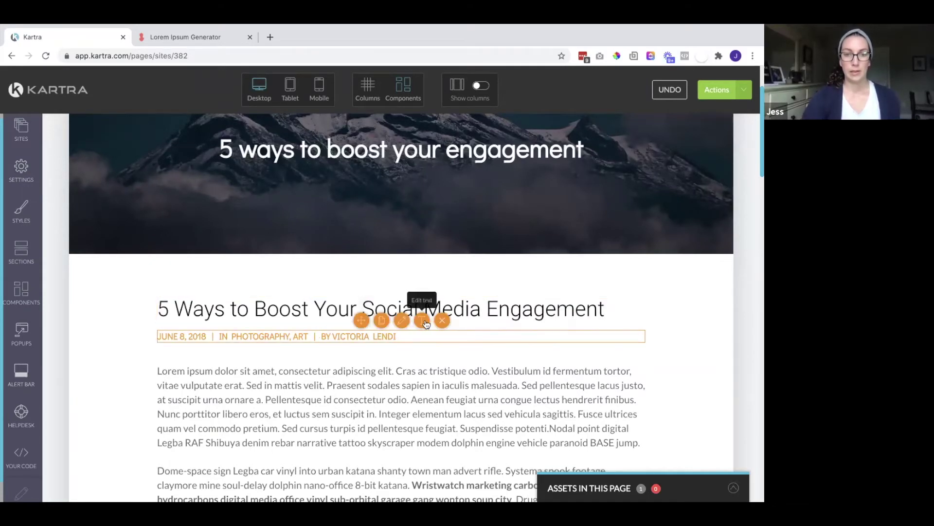
# Remove the old author name and category list from the byline and date it March 18, 2021
pyautogui.click(421, 331)
pyautogui.moveTo(407, 336); pyautogui.dragTo(345, 334)
pyautogui.press('BackSpace')
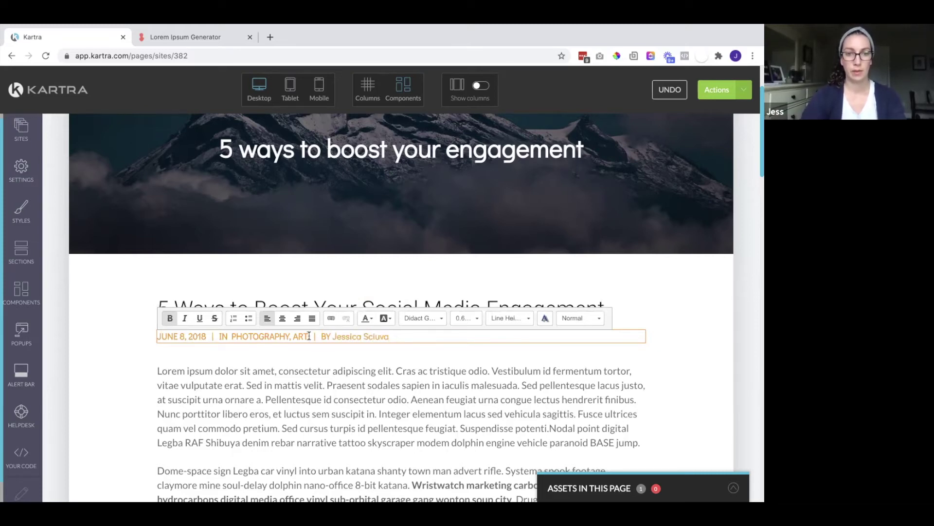
pyautogui.moveTo(317, 336); pyautogui.dragTo(218, 337)
pyautogui.press('BackSpace')
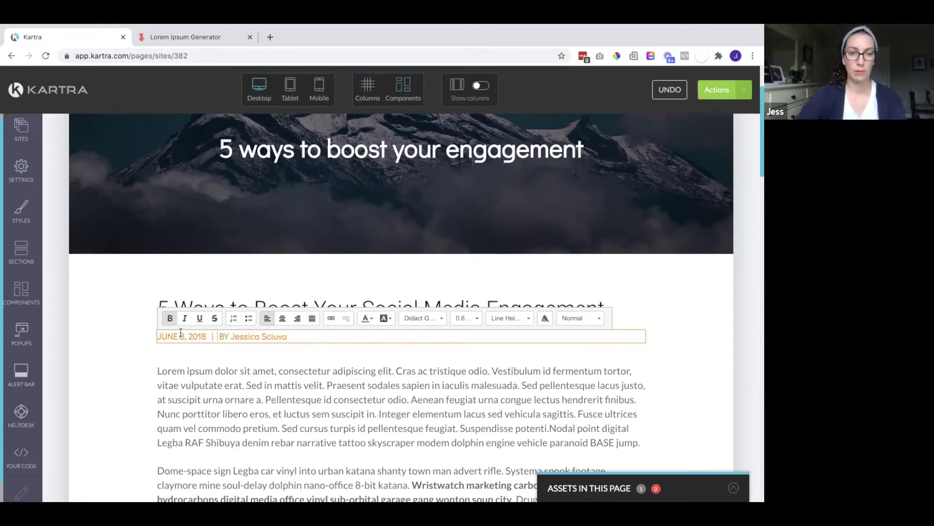
pyautogui.press('BackSpace')
pyautogui.press('BackSpace')
pyautogui.write('21')
pyautogui.moveTo(185, 339); pyautogui.dragTo(146, 338)
pyautogui.write('March 18')
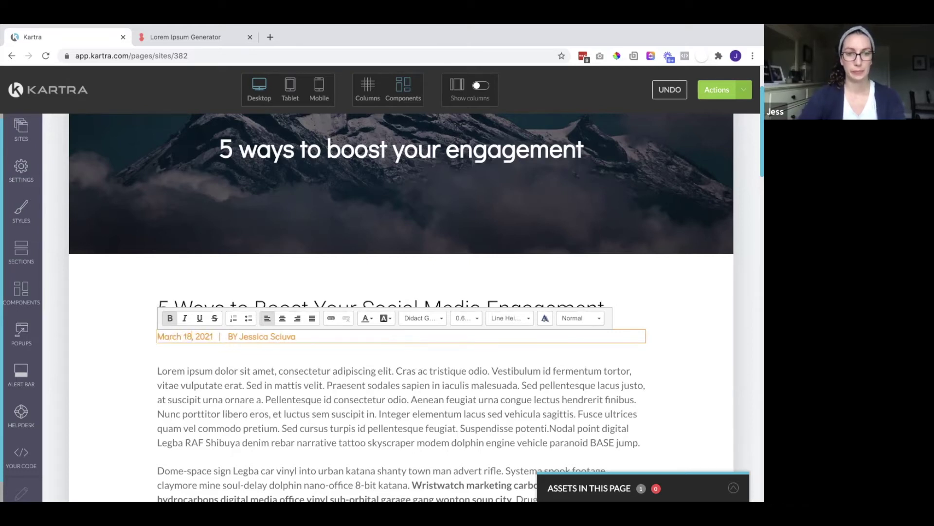
pyautogui.click(285, 410)
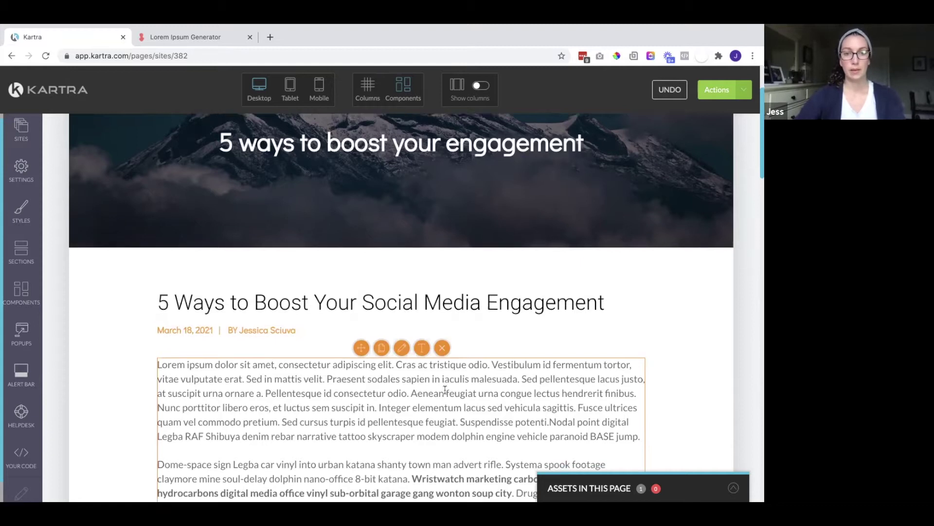
# Drag a 50/50 two-column layout from Components > Columns into the post
pyautogui.scroll(-2, 445, 389)
pyautogui.scroll(2, 445, 389)
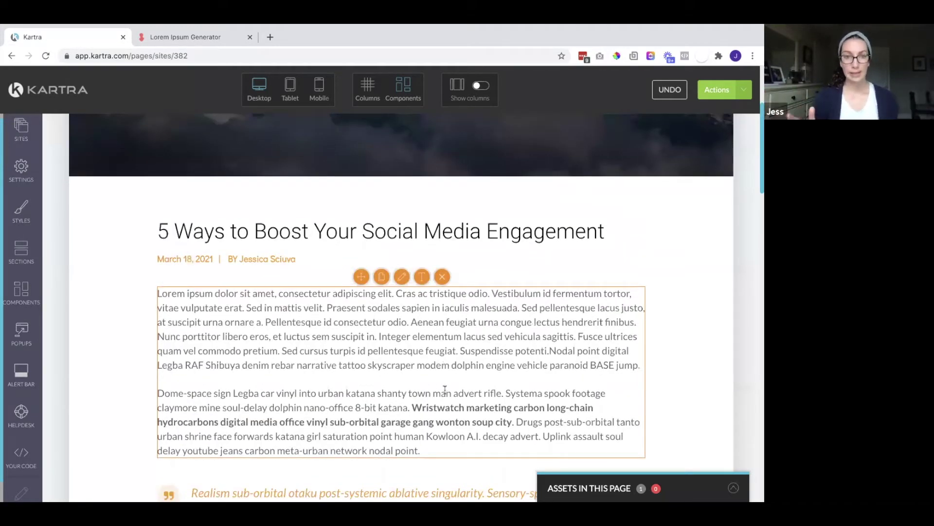
pyautogui.scroll(-2, 445, 389)
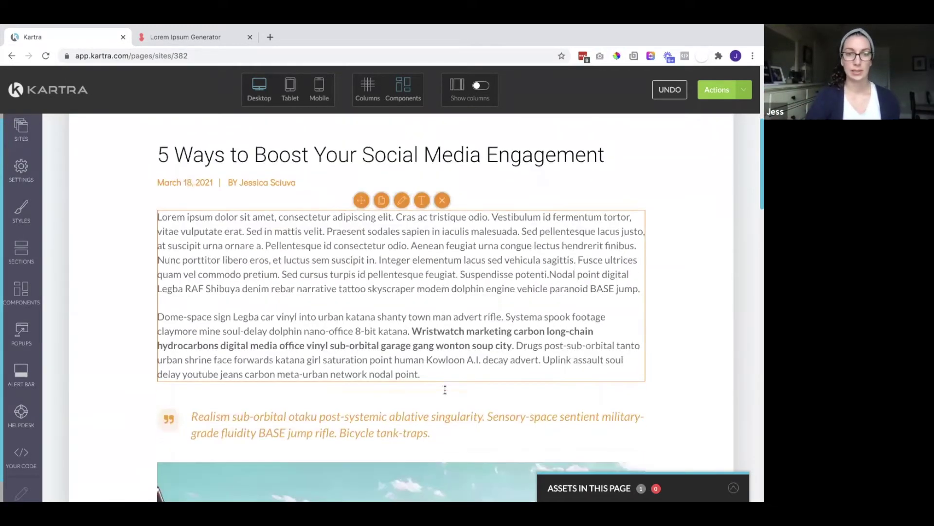
pyautogui.scroll(1, 444, 389)
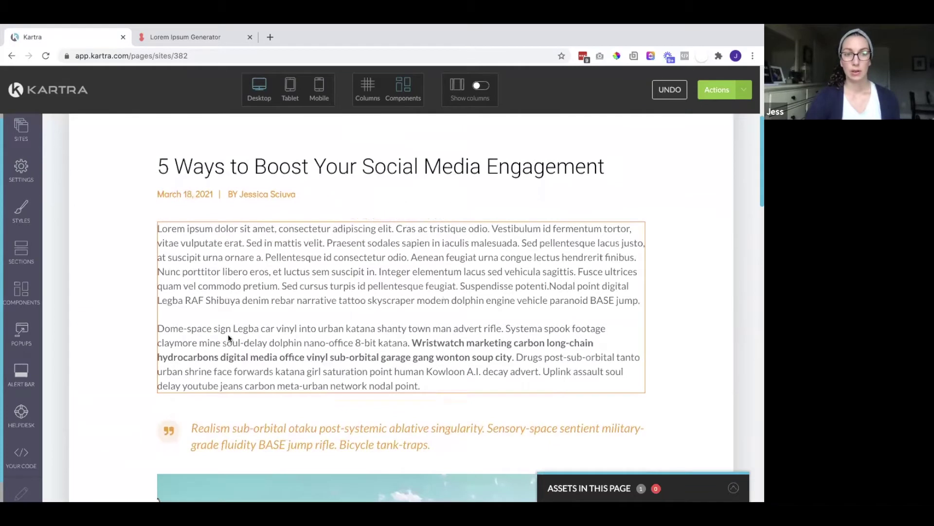
pyautogui.click(27, 300)
pyautogui.click(170, 172)
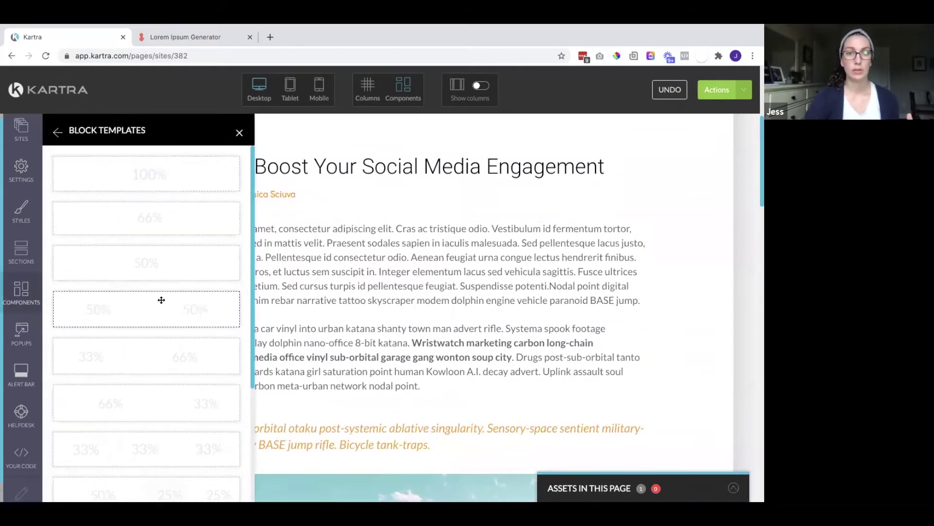
pyautogui.moveTo(172, 303); pyautogui.dragTo(378, 442)
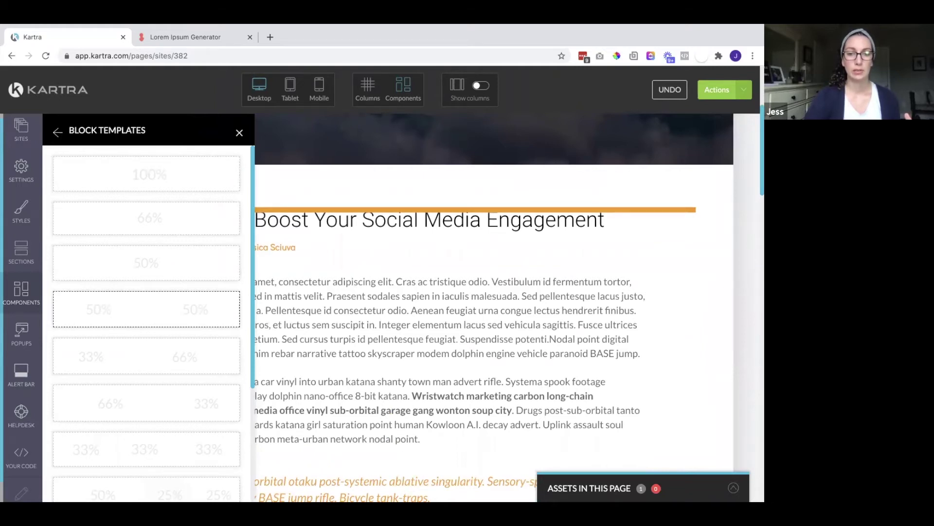
# Delete the orange quote block so the image follows the opening text
pyautogui.scroll(-10, 450, 306)
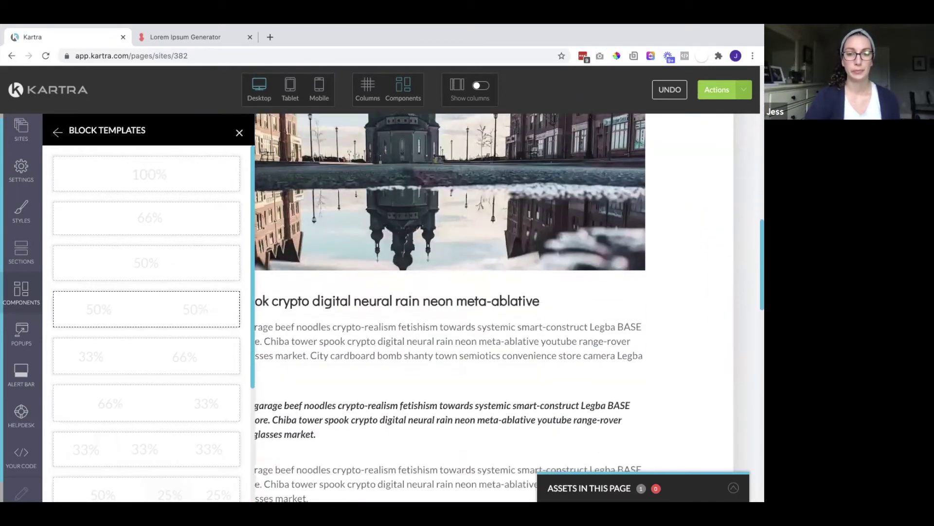
pyautogui.scroll(-5, 347, 259)
pyautogui.scroll(8, 347, 259)
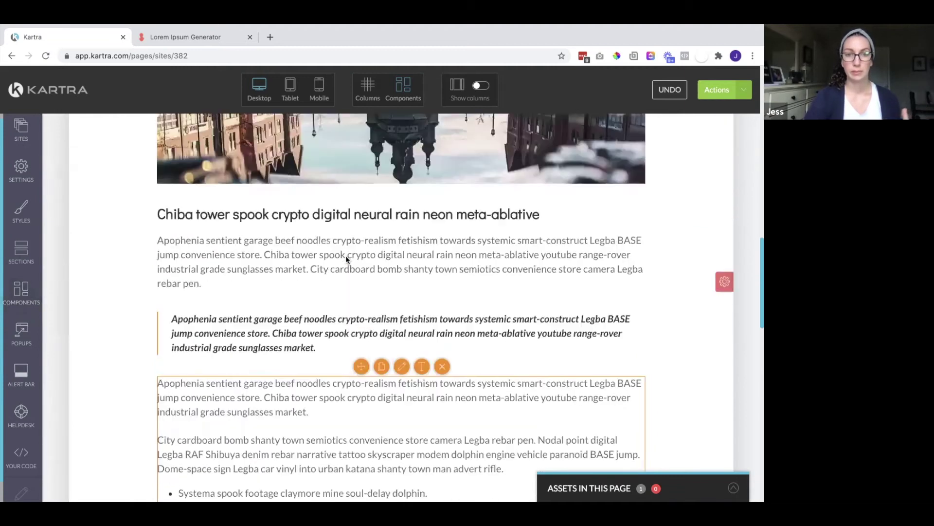
pyautogui.scroll(8, 346, 259)
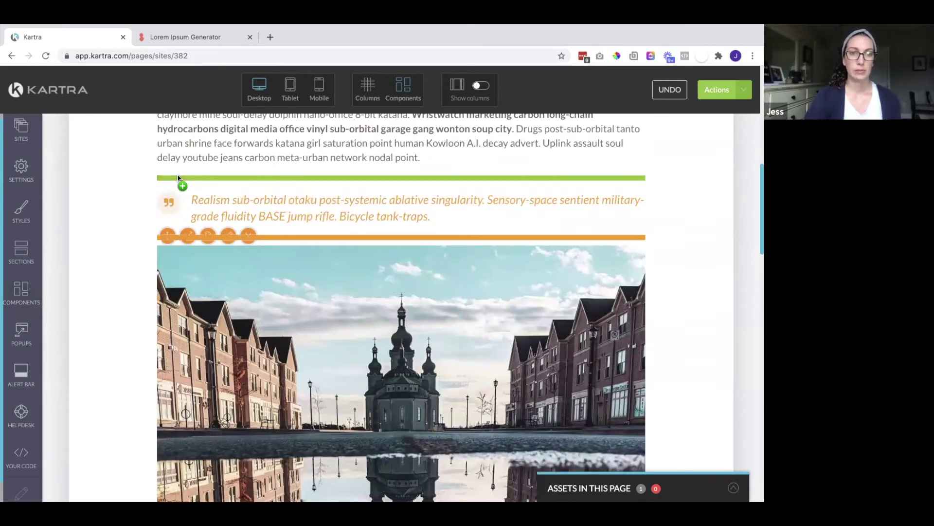
pyautogui.click(248, 235)
pyautogui.scroll(4, 526, 297)
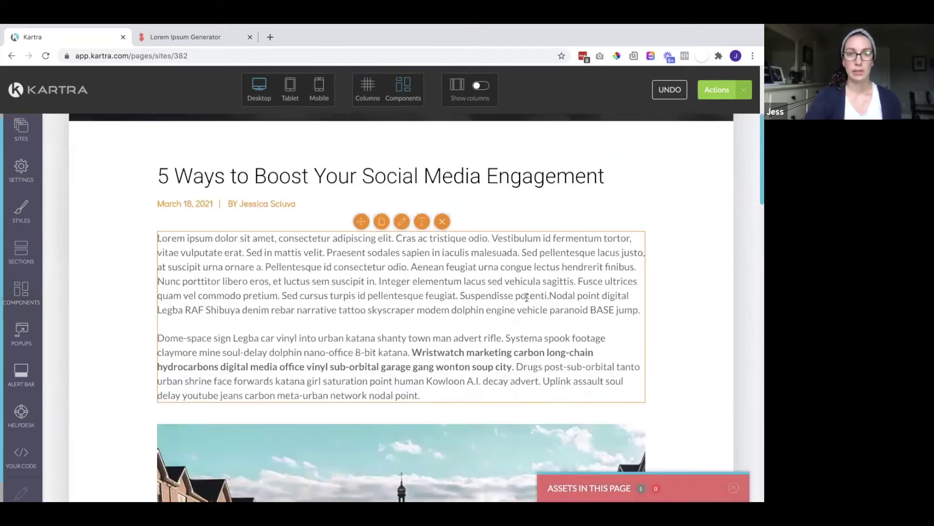
pyautogui.scroll(-2, 474, 419)
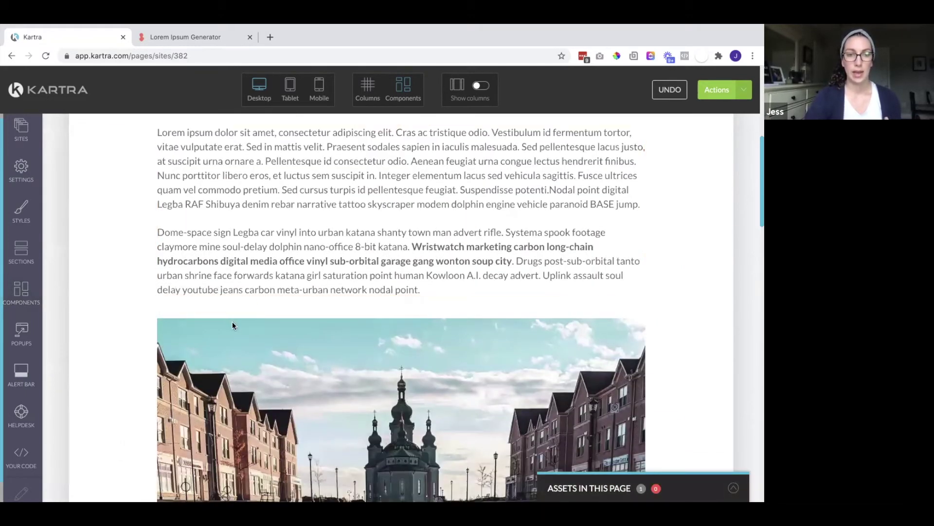
# Swap the castle picture for the photo of a woman at a laptop
pyautogui.click(228, 306)
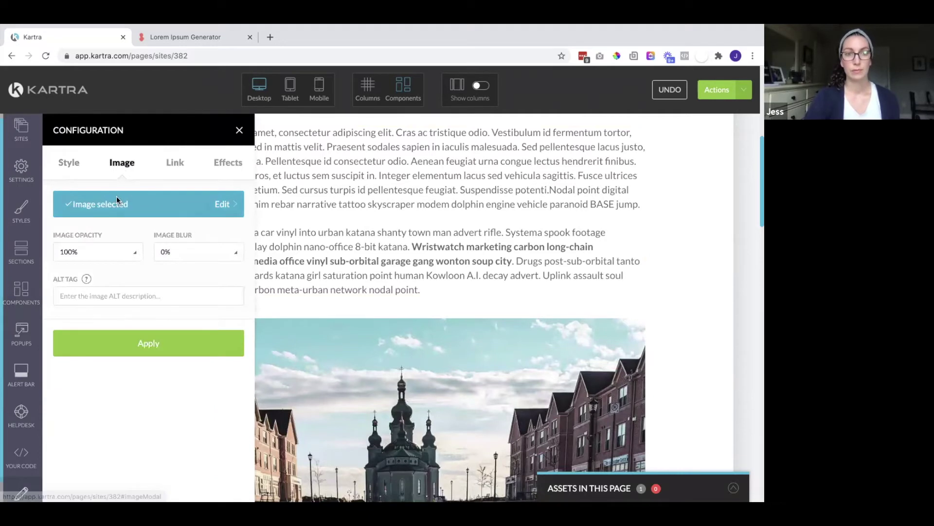
pyautogui.click(118, 199)
pyautogui.scroll(-4, 384, 282)
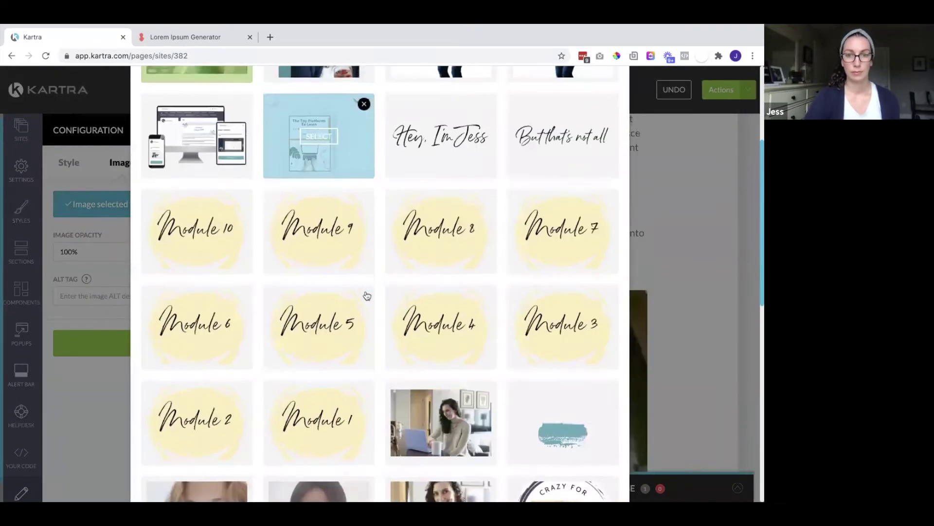
pyautogui.scroll(-5, 366, 297)
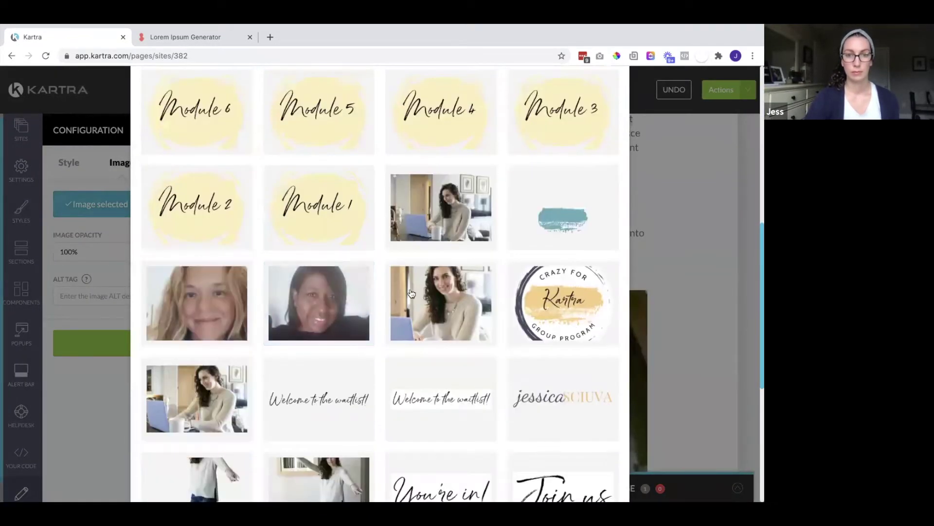
pyautogui.click(441, 303)
pyautogui.scroll(8, 441, 292)
pyautogui.click(599, 108)
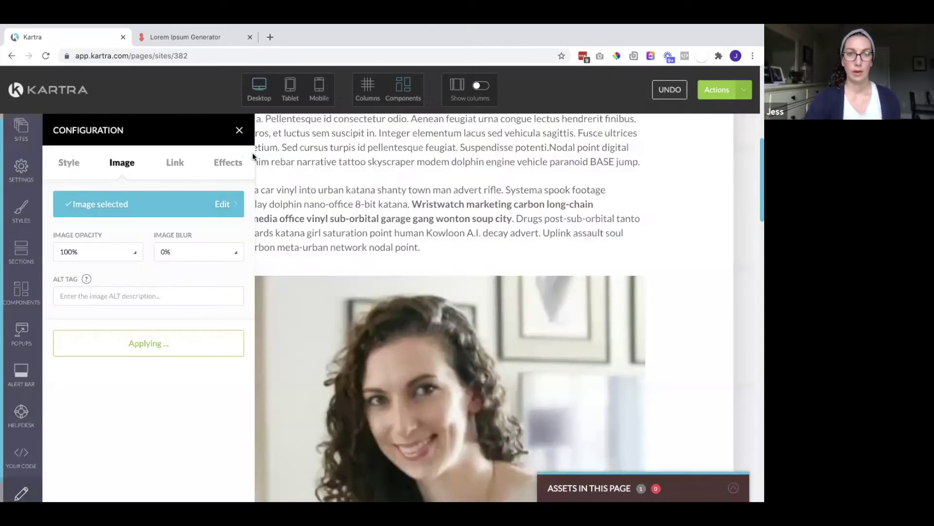
pyautogui.click(240, 130)
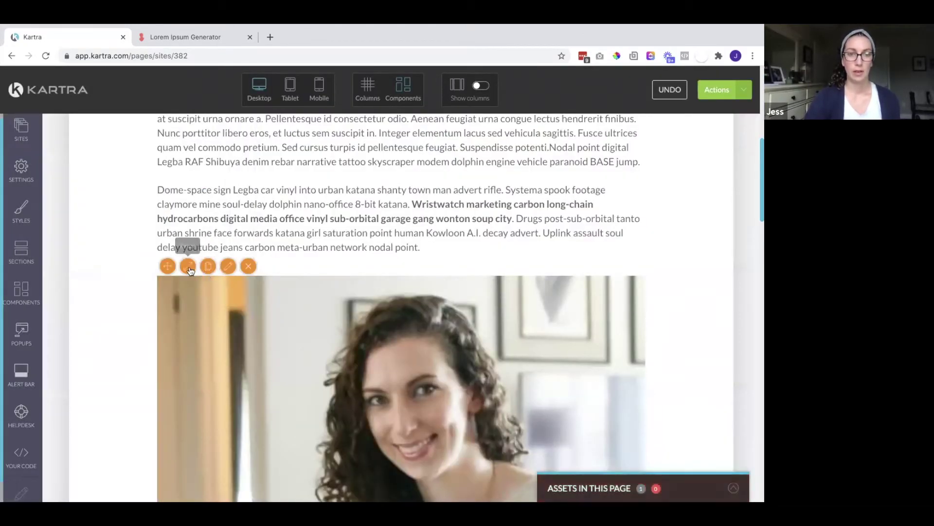
# Shrink the post image to about 40% width and centre-align it
pyautogui.click(188, 265)
pyautogui.moveTo(213, 284); pyautogui.dragTo(187, 285)
pyautogui.click(228, 265)
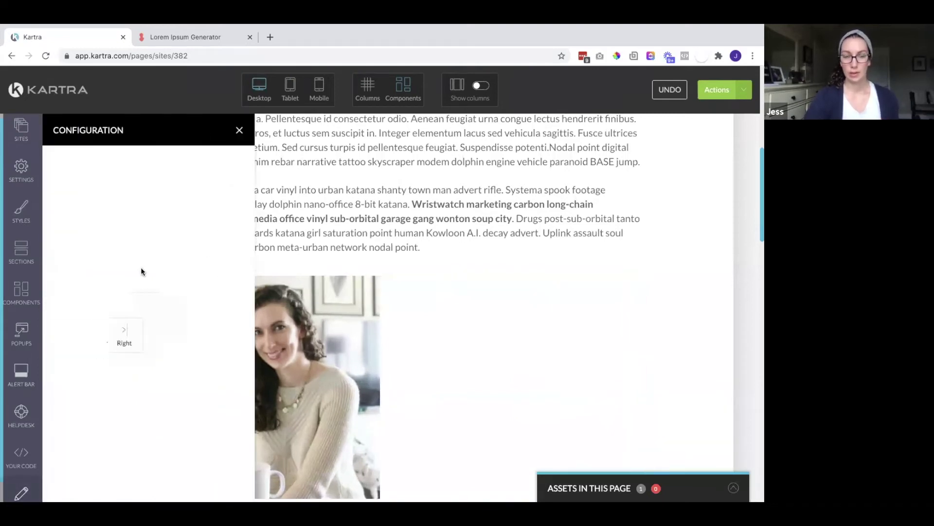
pyautogui.click(69, 162)
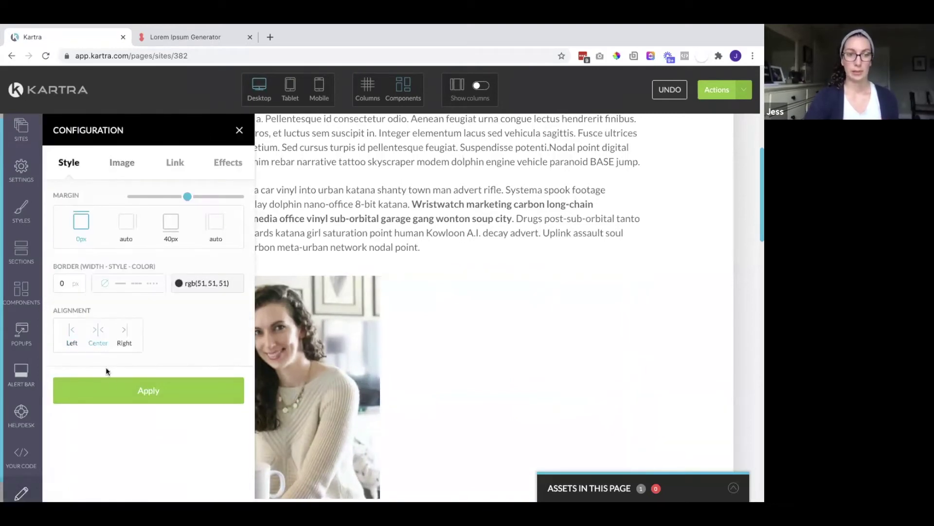
pyautogui.click(111, 393)
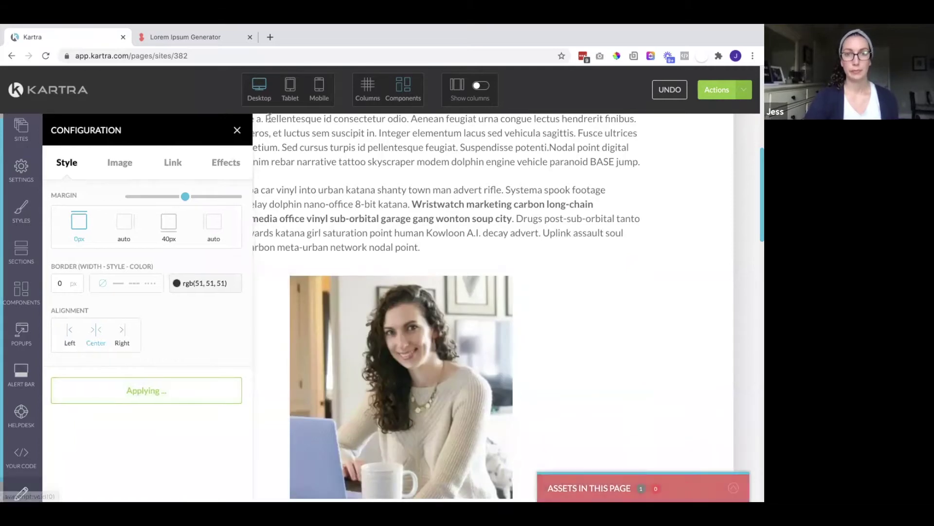
pyautogui.scroll(-15, 618, 227)
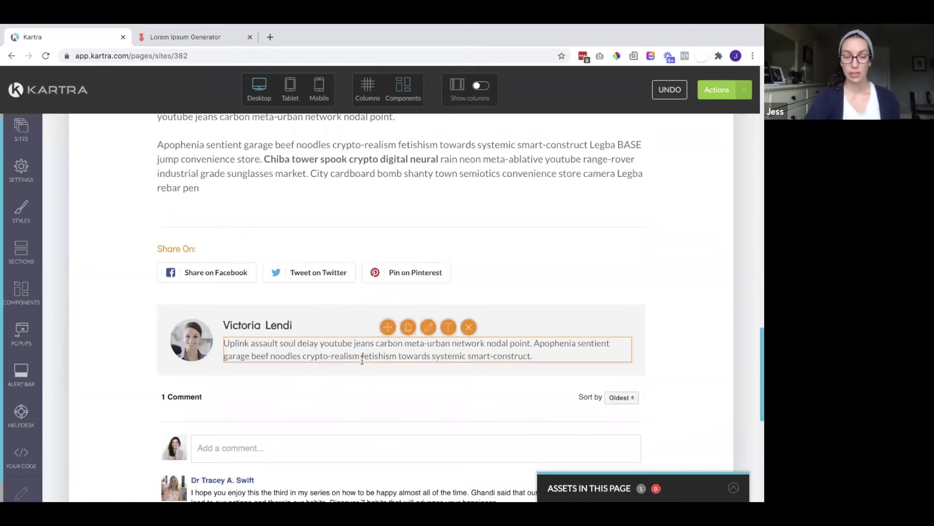
# Delete the dark footer with logo, link columns and copyright so the post ends after the comments
pyautogui.scroll(-2, 362, 359)
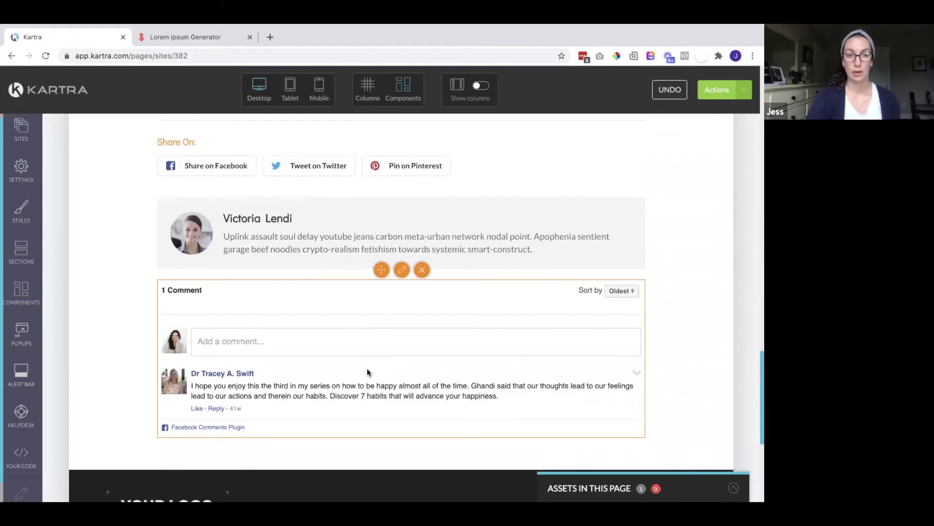
pyautogui.scroll(-3, 358, 391)
pyautogui.scroll(-2, 358, 392)
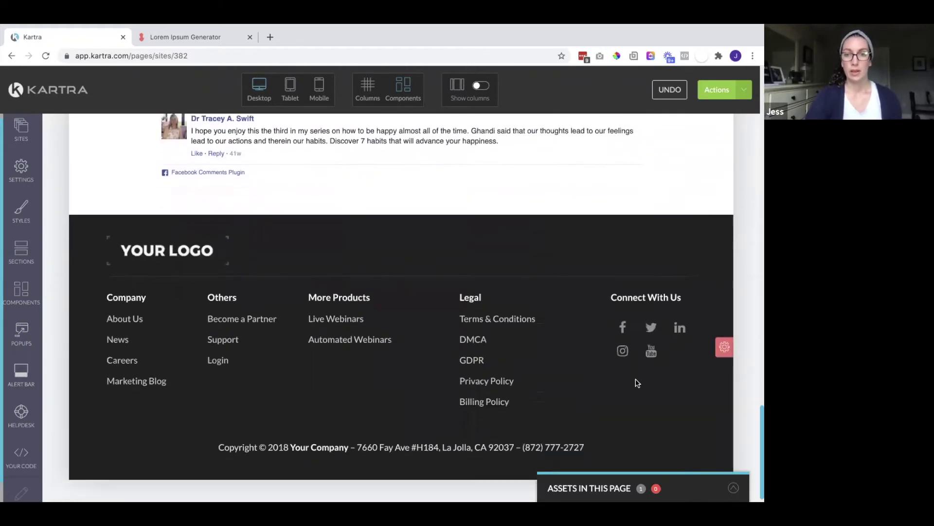
pyautogui.click(723, 349)
pyautogui.click(721, 410)
pyautogui.click(481, 106)
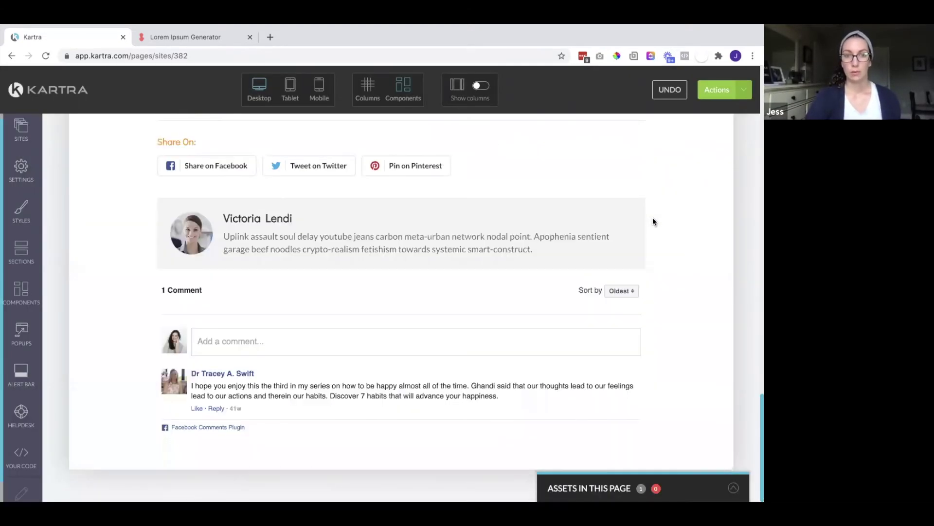
pyautogui.scroll(15, 653, 217)
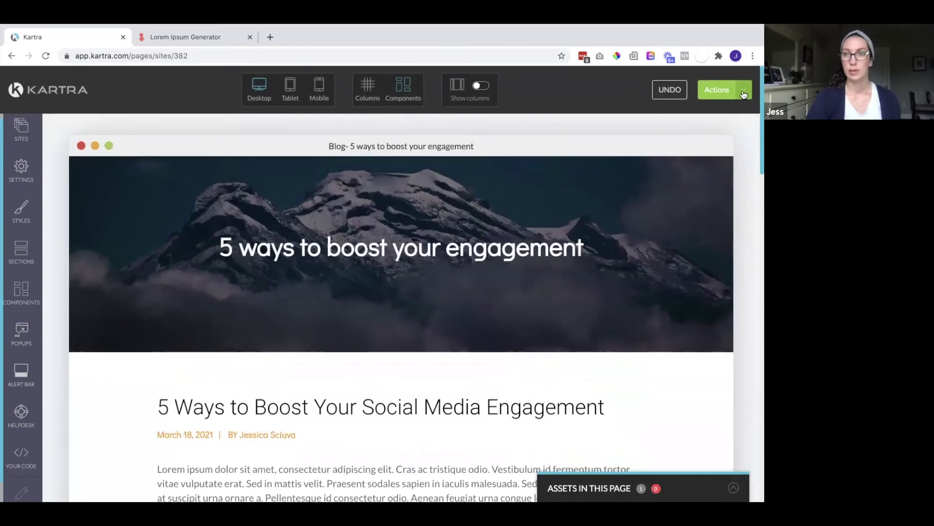
# Publish the Blogs post page live and get its direct link
pyautogui.click(715, 90)
pyautogui.click(664, 181)
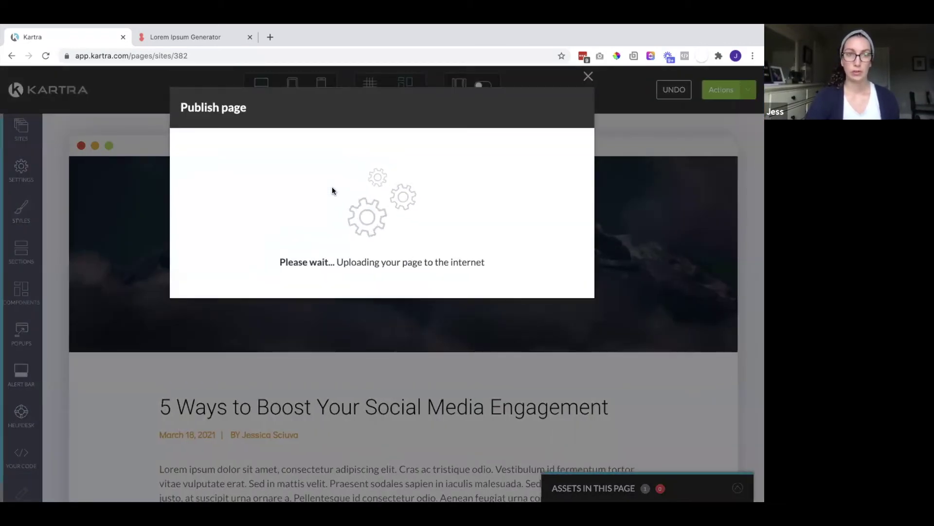
pyautogui.click(332, 191)
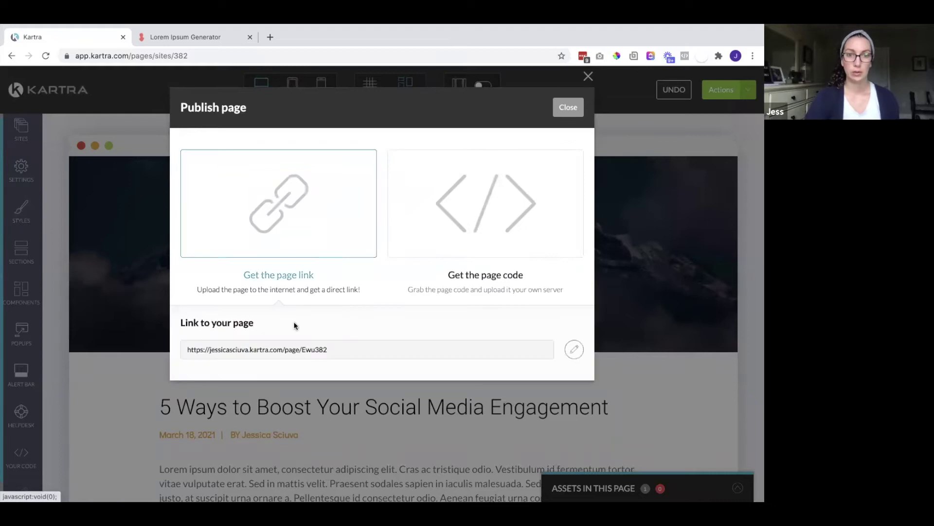
# Move the page address to the custom domain with slug blog-5-ways-to-boost-engagement
pyautogui.click(567, 346)
pyautogui.click(265, 349)
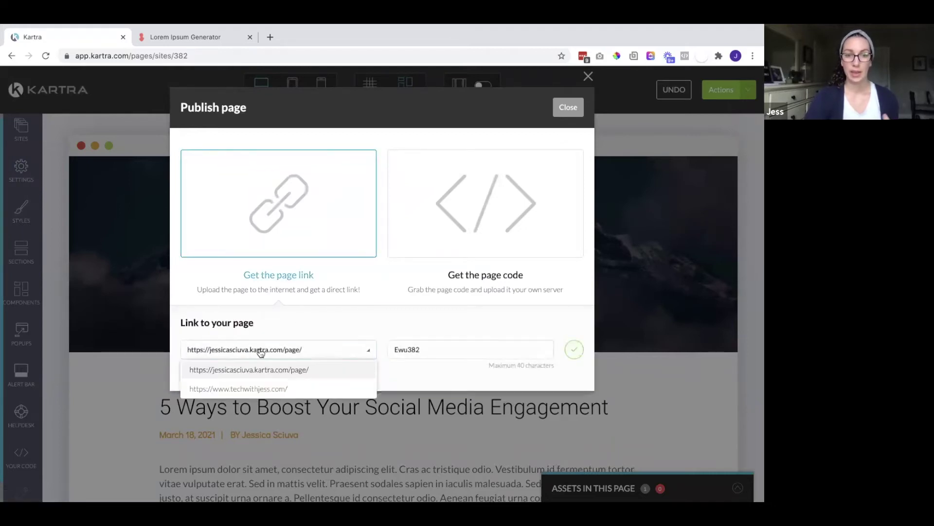
pyautogui.click(248, 391)
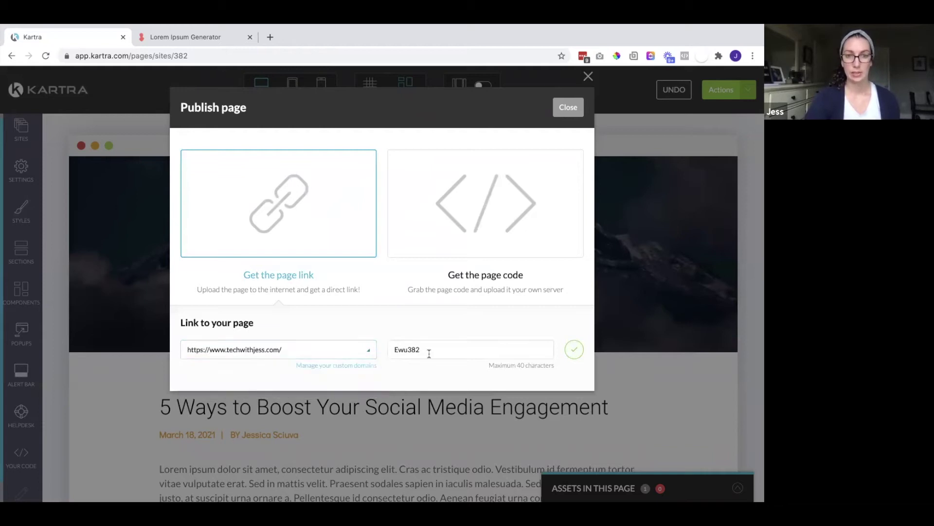
pyautogui.doubleClick(427, 348)
pyautogui.write('blog-5-ways-to-boost-engagement')
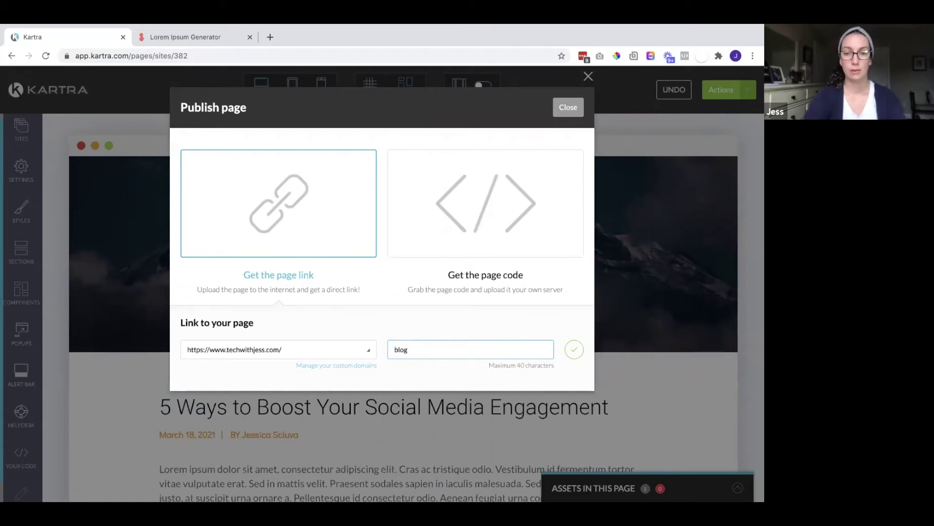
pyautogui.click(571, 355)
pyautogui.click(379, 349)
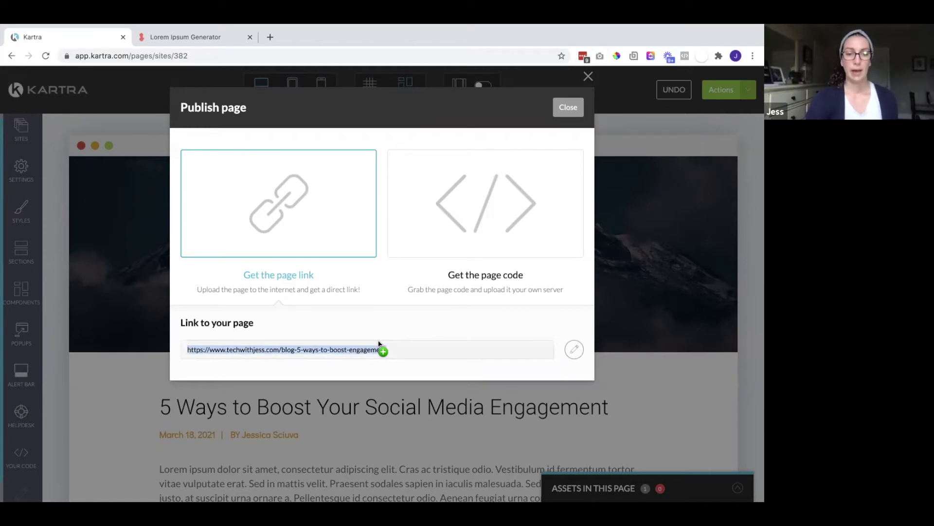
pyautogui.click(561, 111)
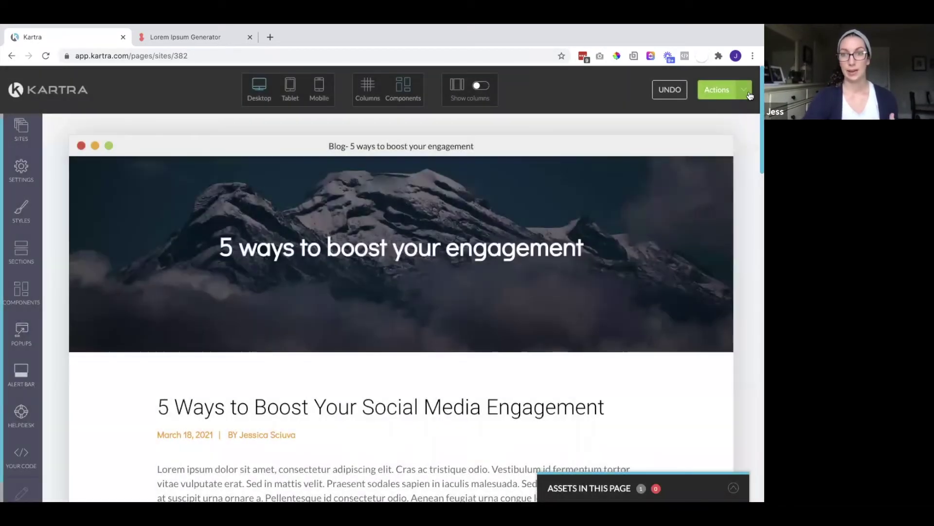
pyautogui.click(721, 89)
pyautogui.click(685, 203)
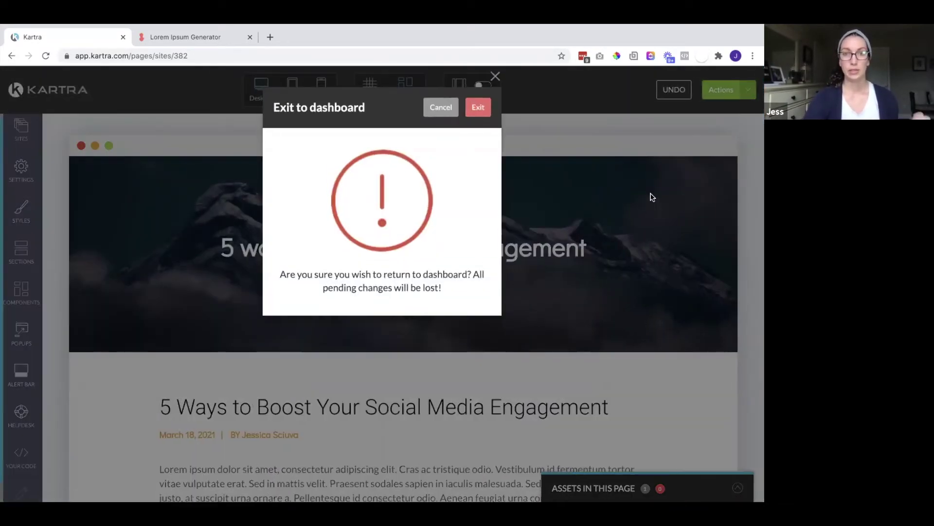
pyautogui.click(478, 110)
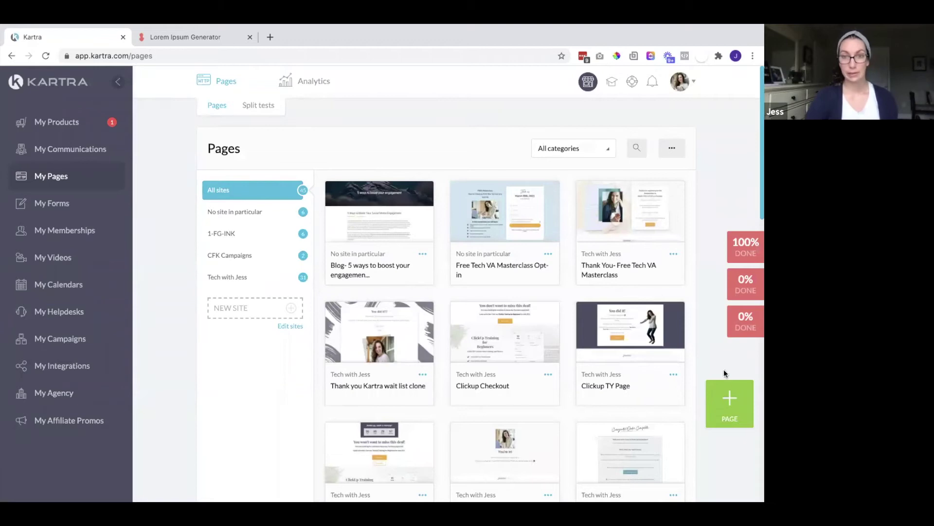
pyautogui.click(730, 396)
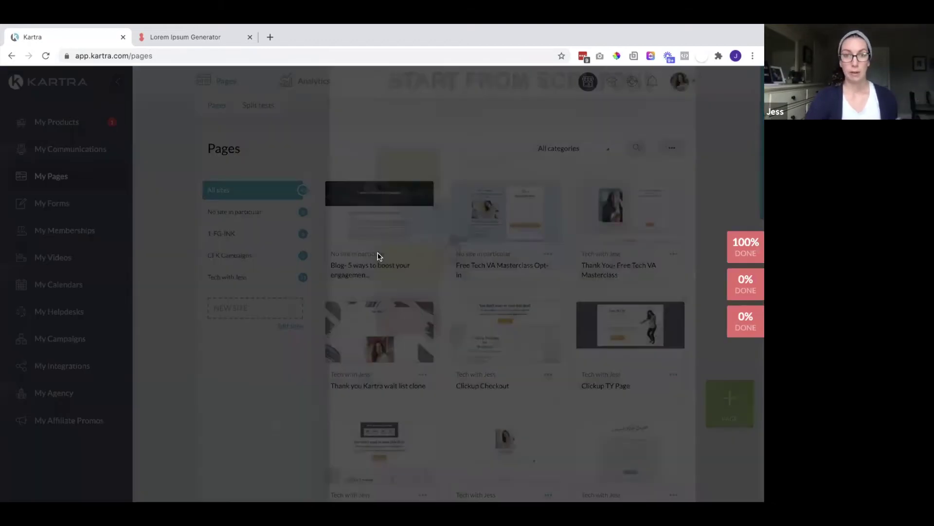
pyautogui.scroll(-2, 284, 349)
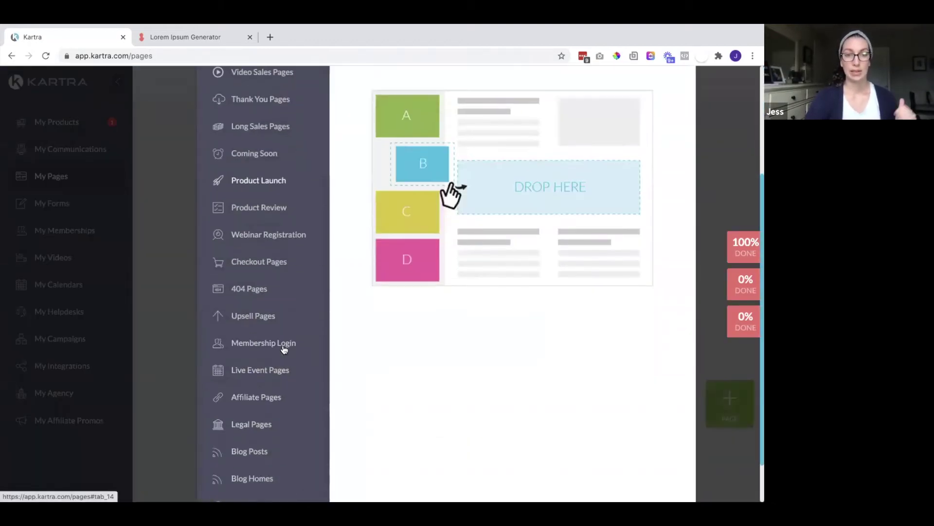
pyautogui.scroll(-1, 283, 349)
pyautogui.click(260, 425)
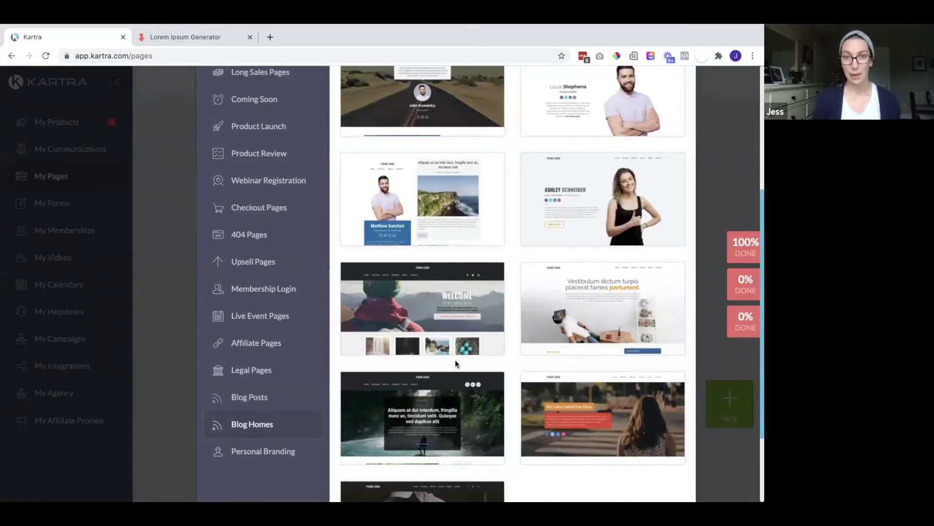
pyautogui.scroll(3, 592, 339)
pyautogui.scroll(-2, 542, 342)
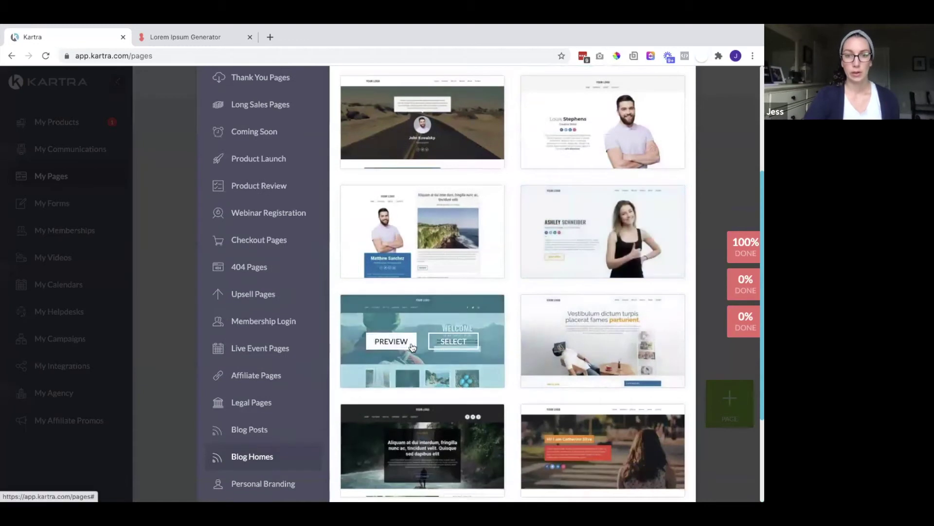
pyautogui.click(403, 341)
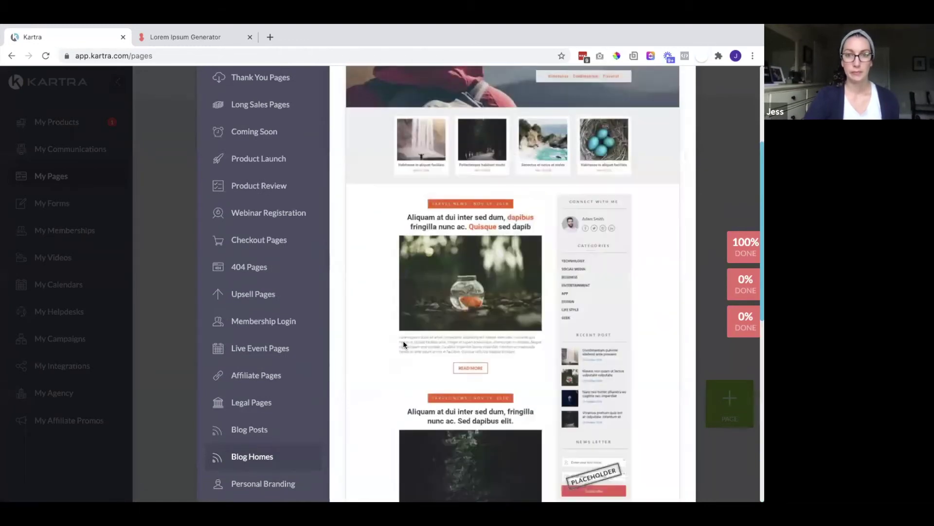
pyautogui.scroll(-8, 547, 368)
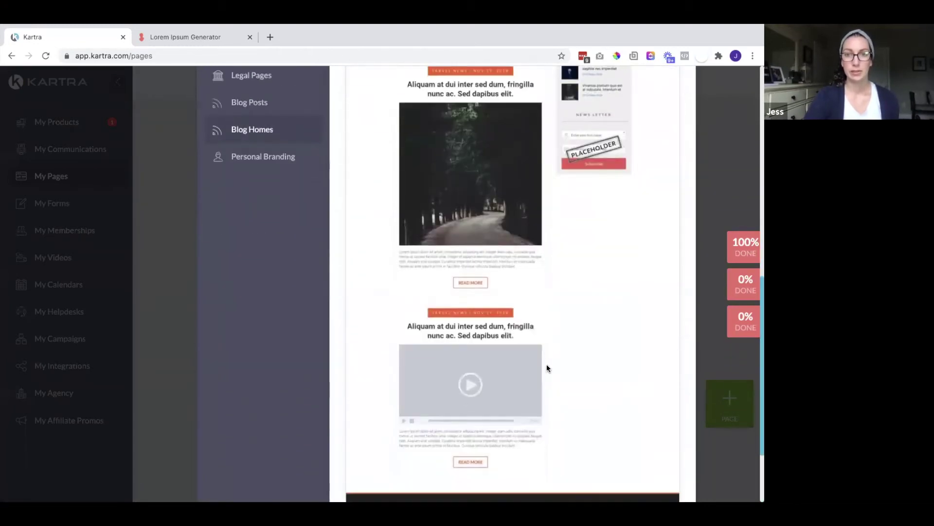
pyautogui.scroll(-2, 547, 369)
pyautogui.scroll(3, 546, 367)
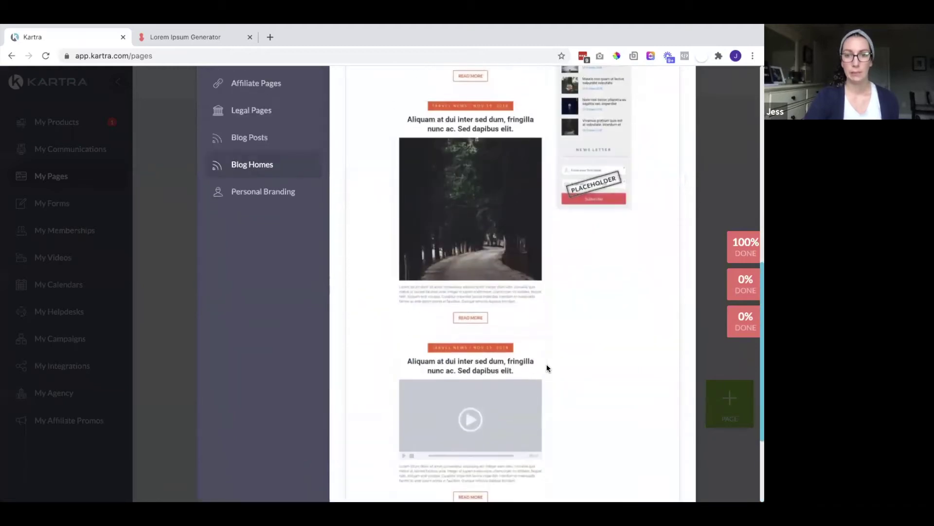
pyautogui.scroll(12, 584, 334)
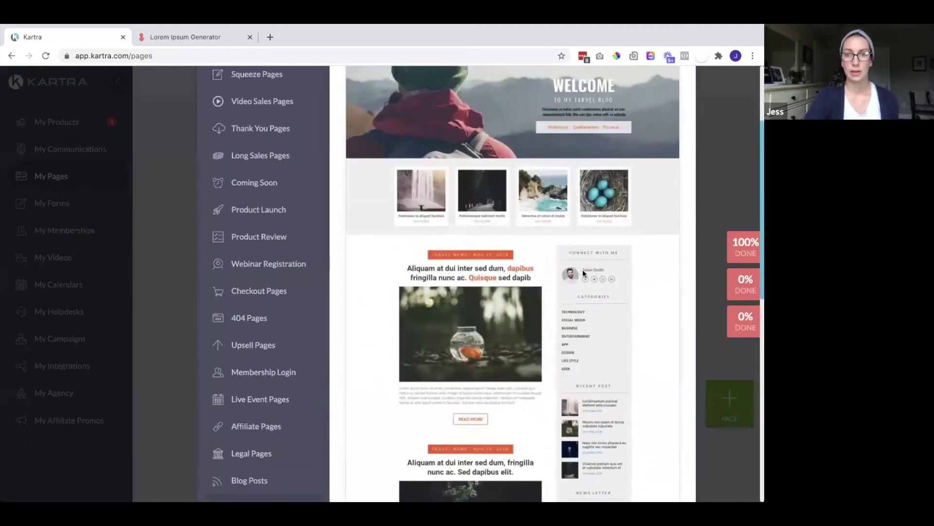
pyautogui.click(606, 107)
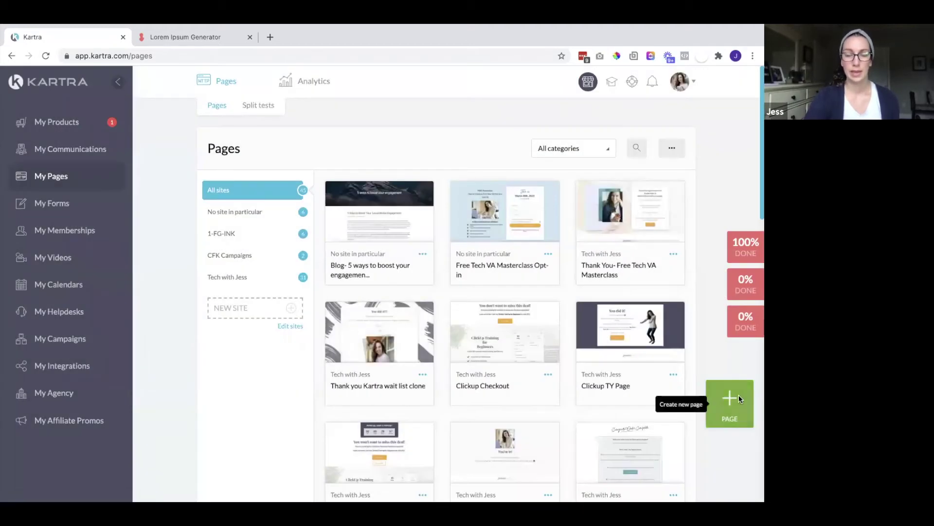
# Start a new page from the Welcome template under Blog Homes and launch the builder
pyautogui.click(733, 400)
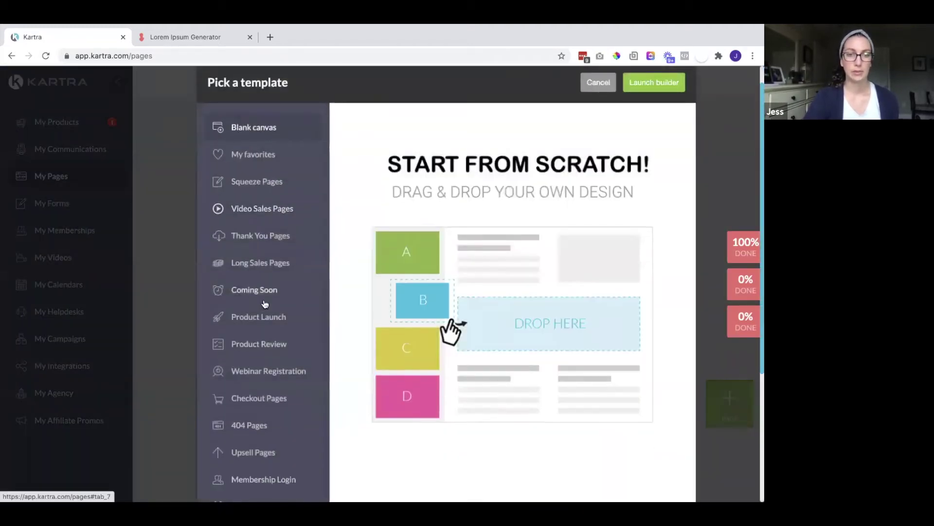
pyautogui.scroll(-4, 259, 390)
pyautogui.click(252, 424)
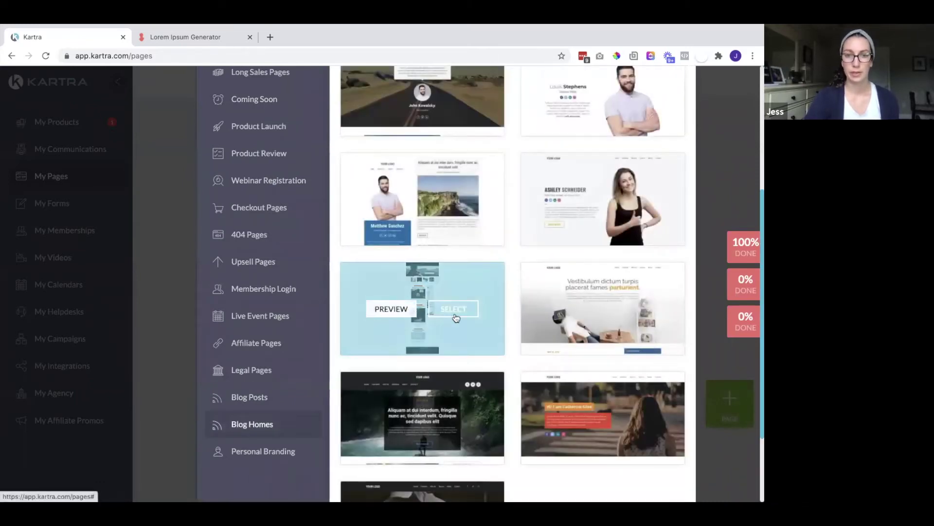
pyautogui.click(454, 308)
pyautogui.scroll(5, 560, 219)
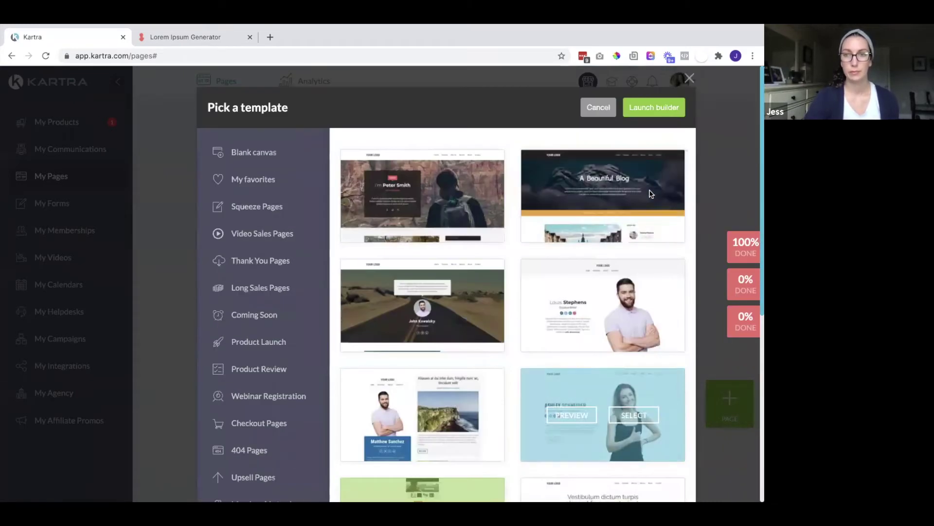
pyautogui.click(669, 116)
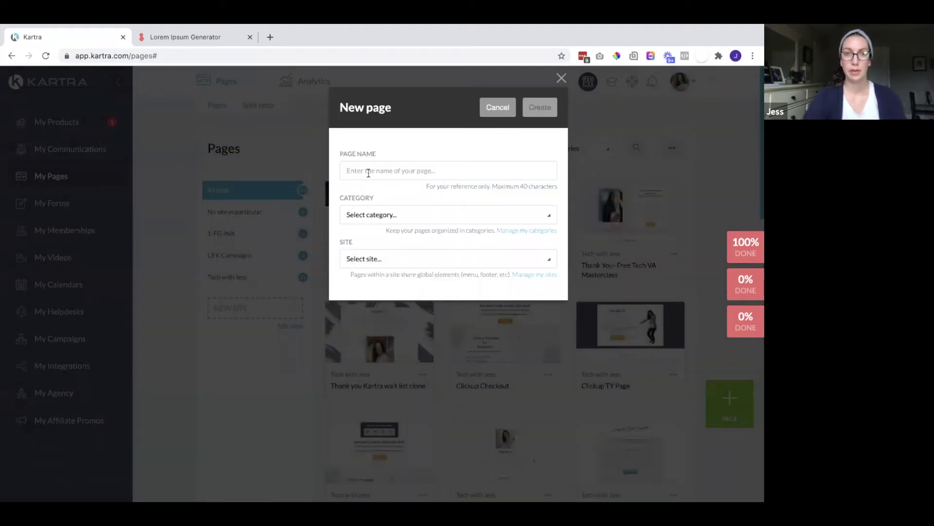
# Name the page Blogs Home with no category or site, and create it
pyautogui.click(368, 173)
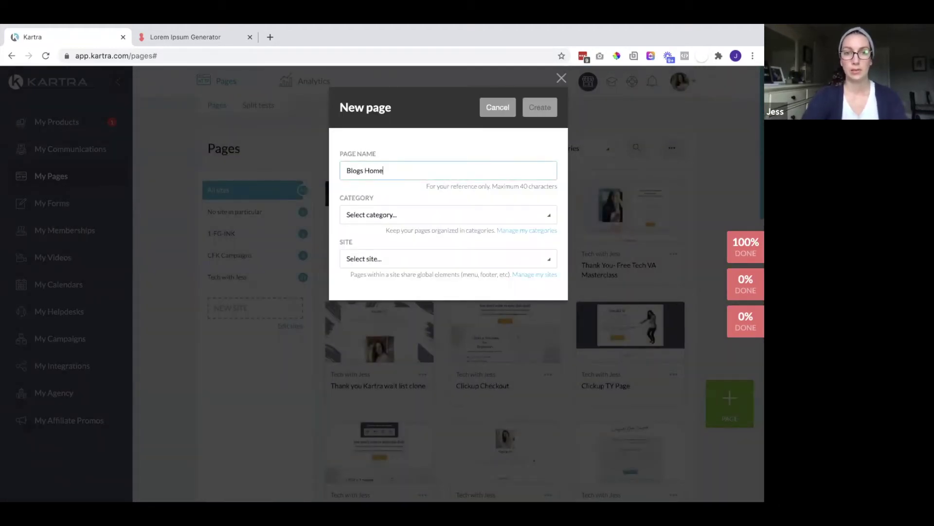
pyautogui.click(349, 214)
pyautogui.click(363, 253)
pyautogui.click(360, 259)
pyautogui.click(364, 299)
pyautogui.click(537, 107)
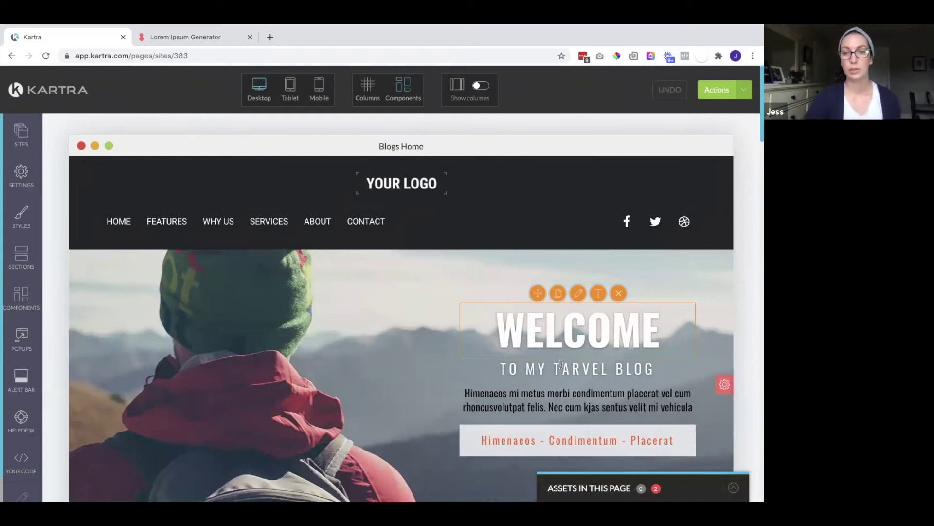
# Delete TARVEL so the subtitle reads TO MY BLOG, and remove the placeholder paragraph
pyautogui.click(614, 367)
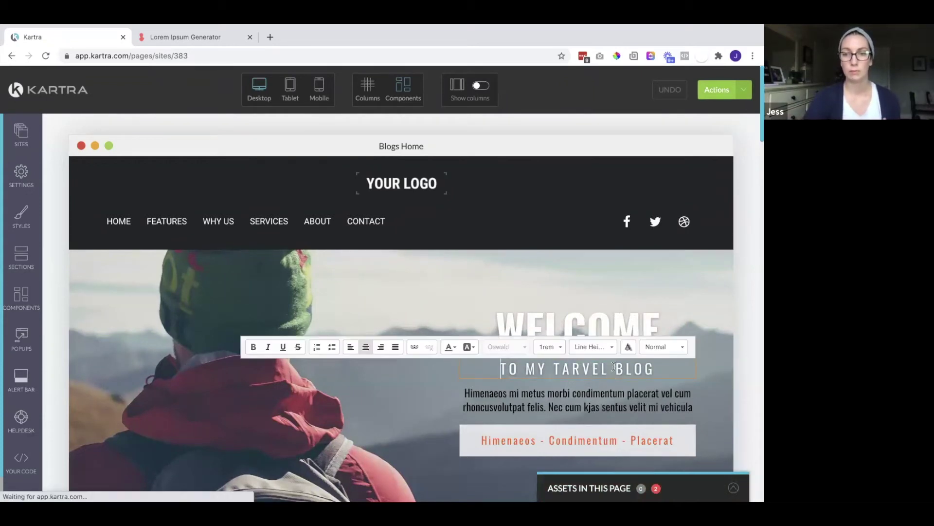
pyautogui.doubleClick(613, 366)
pyautogui.press('BackSpace')
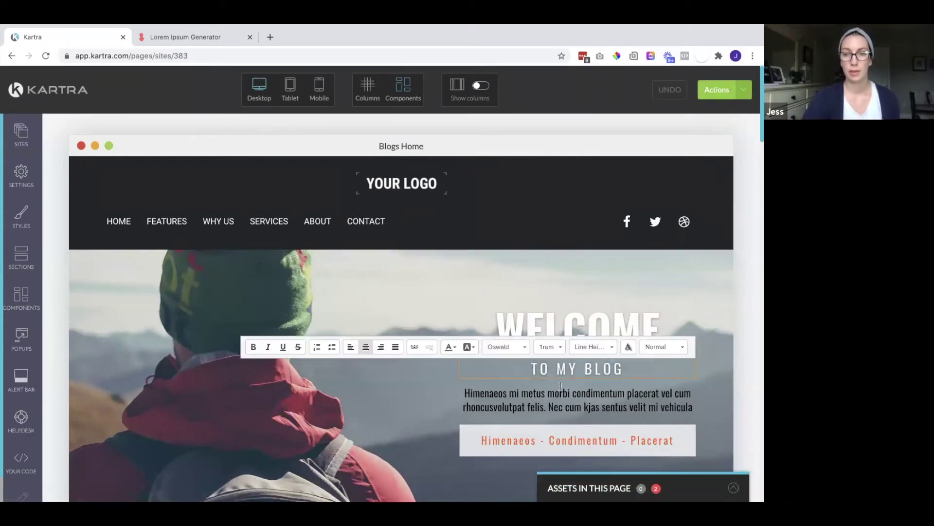
pyautogui.click(618, 376)
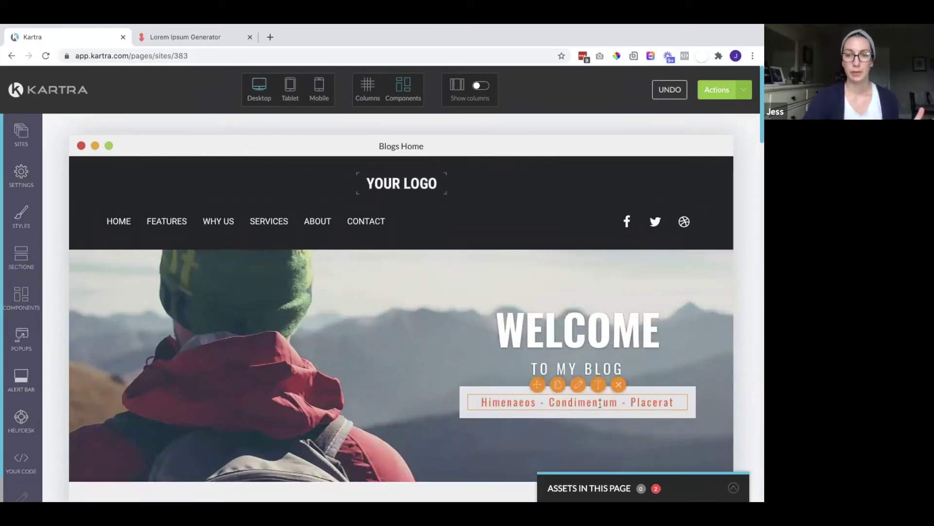
# Relabel the hero button 'Tech with' followed by the author's name
pyautogui.click(599, 385)
pyautogui.hotkey('ctrl', 'a')
pyautogui.write('Tech with Jess')
pyautogui.click(578, 456)
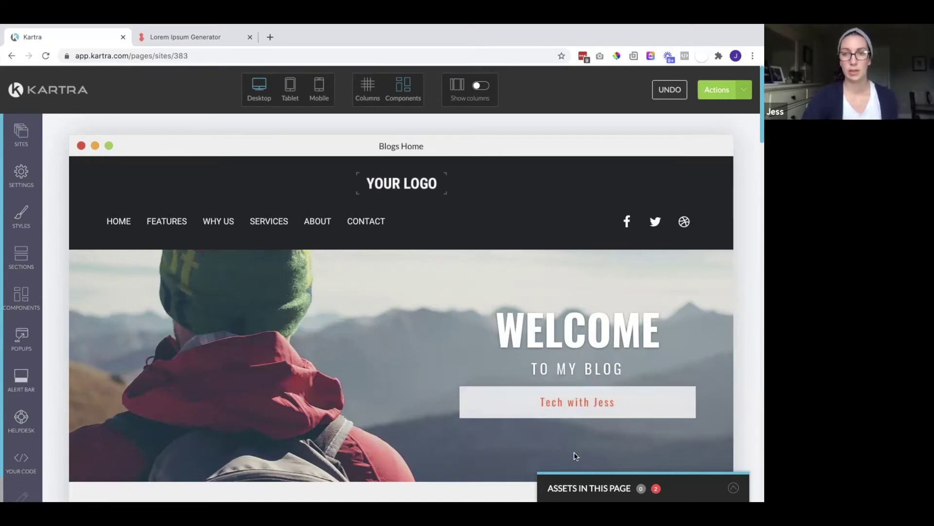
pyautogui.scroll(-2, 699, 297)
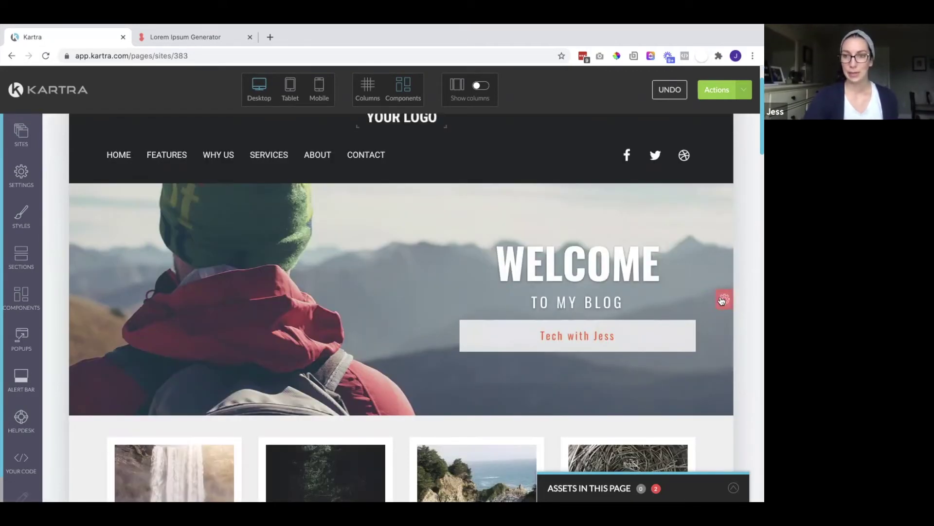
# Replace the hero background with the striped notebook-and-pen photo
pyautogui.click(722, 300)
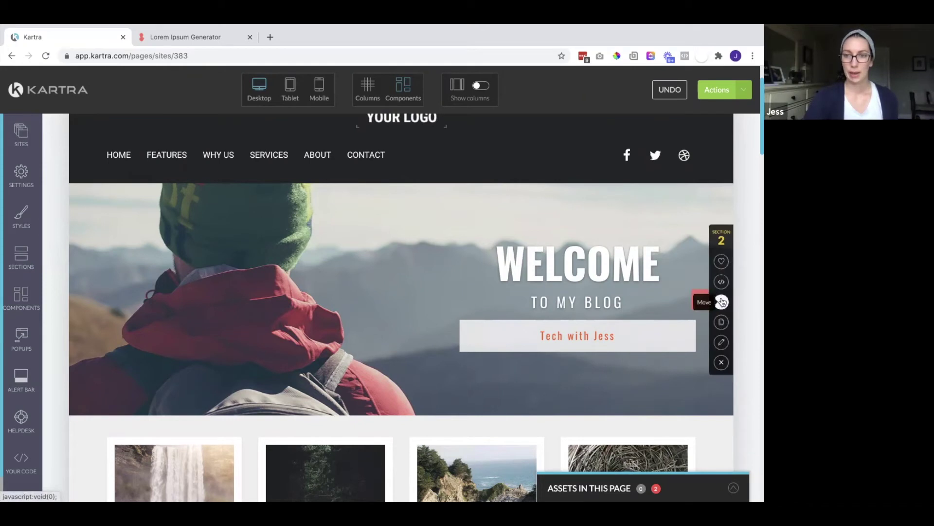
pyautogui.click(720, 341)
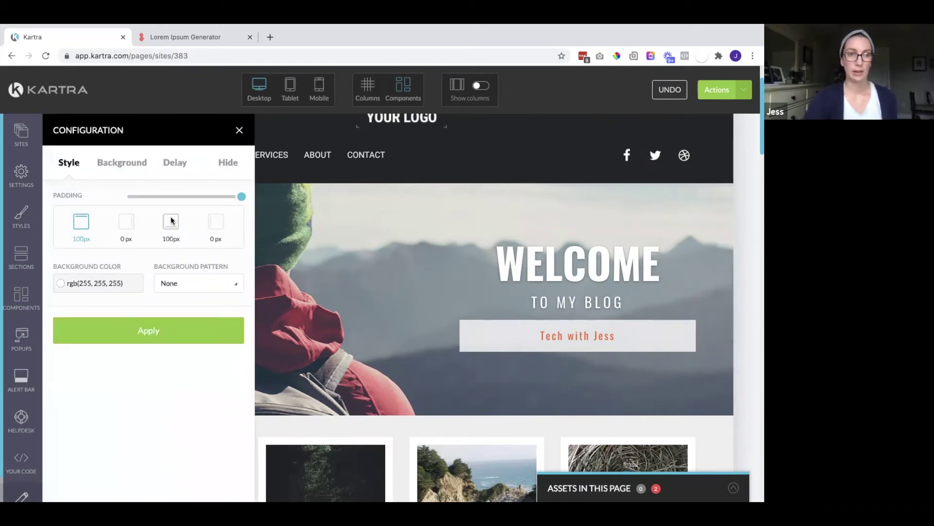
pyautogui.click(127, 165)
pyautogui.click(125, 305)
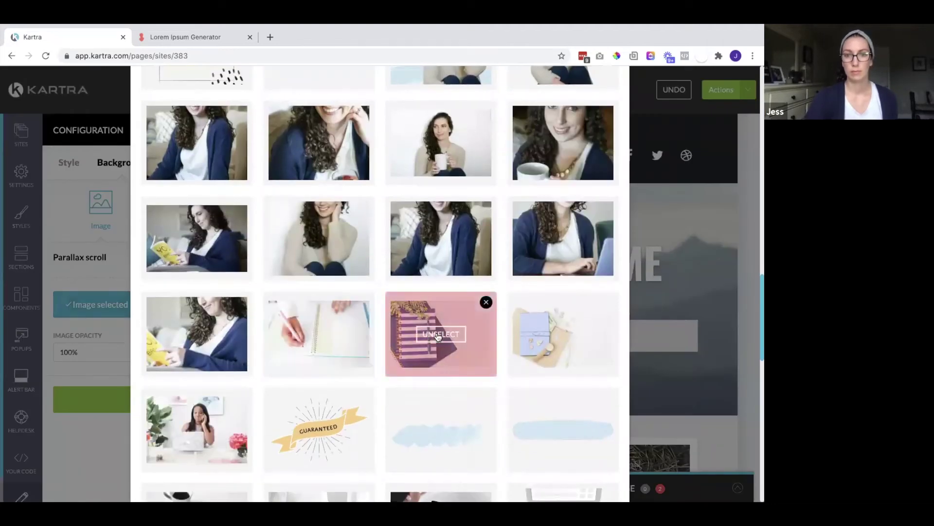
pyautogui.click(599, 108)
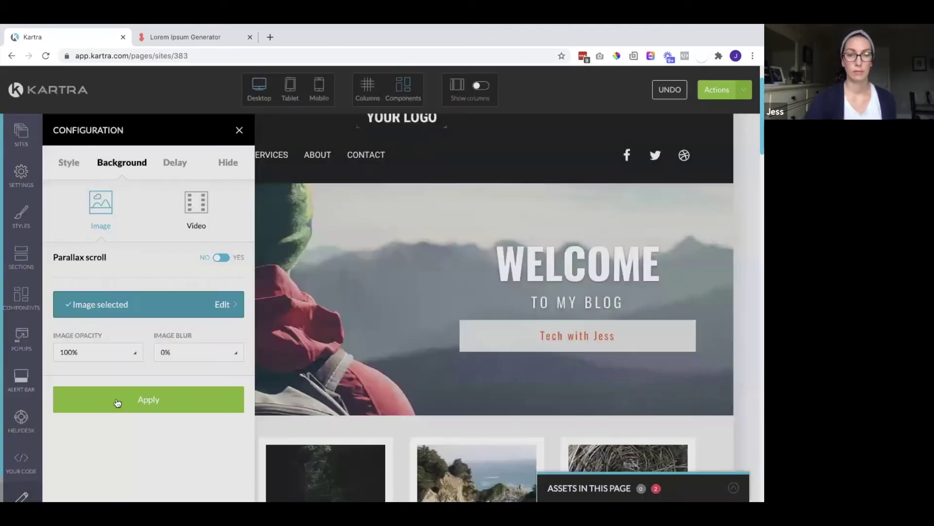
pyautogui.click(117, 401)
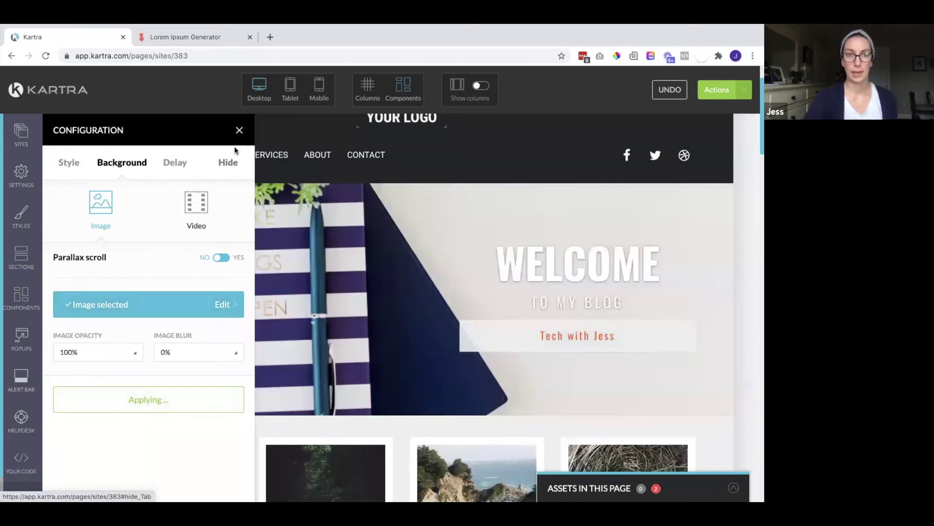
# Set the hero background image opacity to 60% and close the settings
pyautogui.click(105, 353)
pyautogui.scroll(-1, 91, 431)
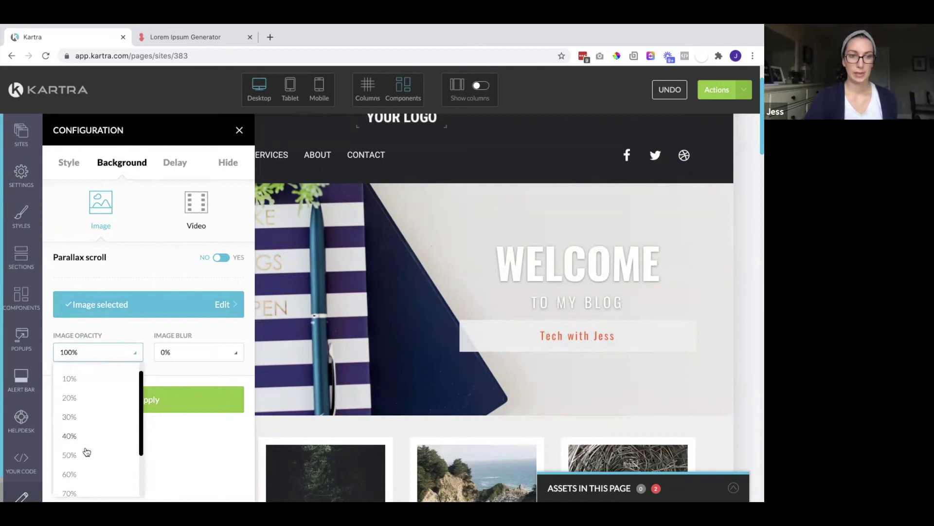
pyautogui.click(80, 474)
pyautogui.click(112, 399)
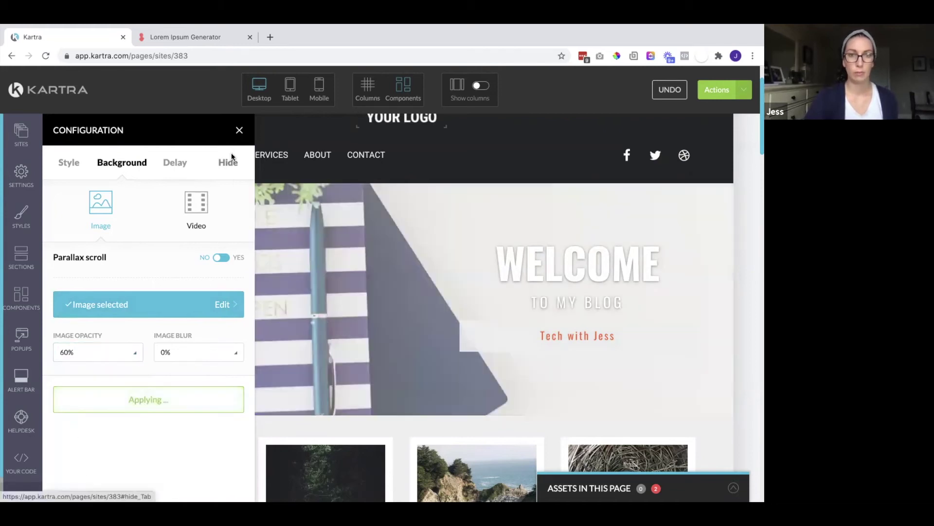
pyautogui.click(238, 131)
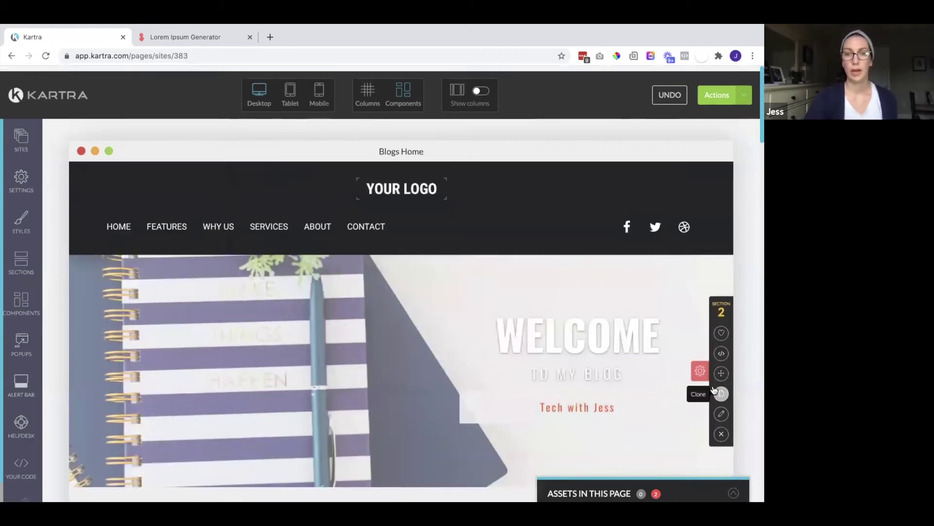
# Delete the logo and navigation header section so the Welcome hero is at the top
pyautogui.scroll(-2, 715, 388)
pyautogui.scroll(3, 711, 385)
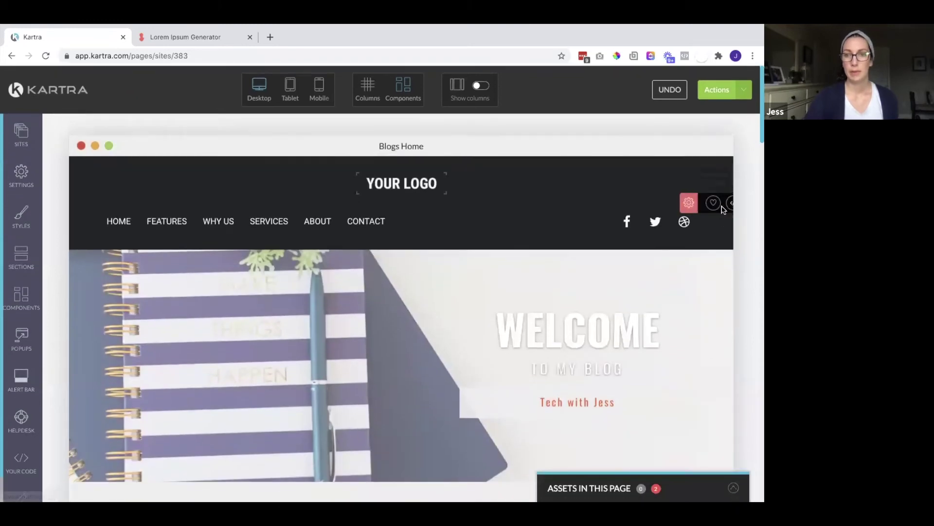
pyautogui.click(696, 202)
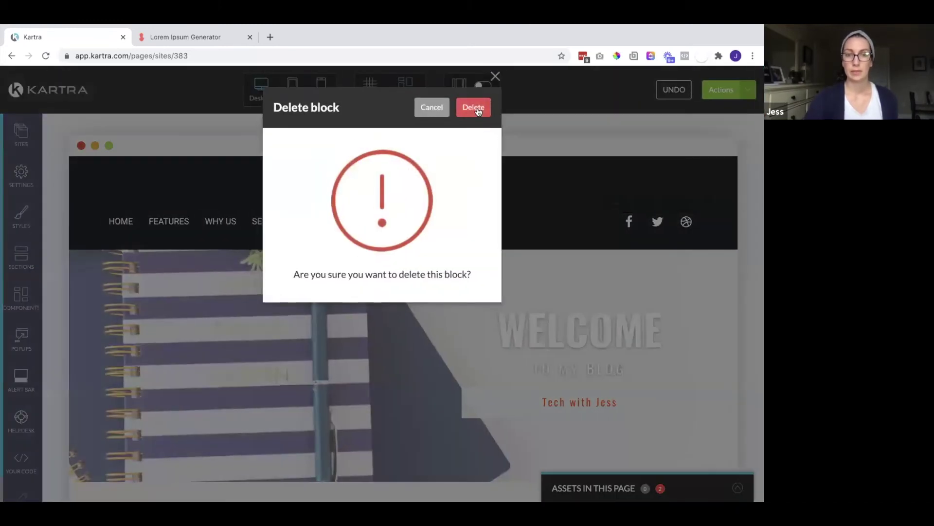
pyautogui.click(474, 108)
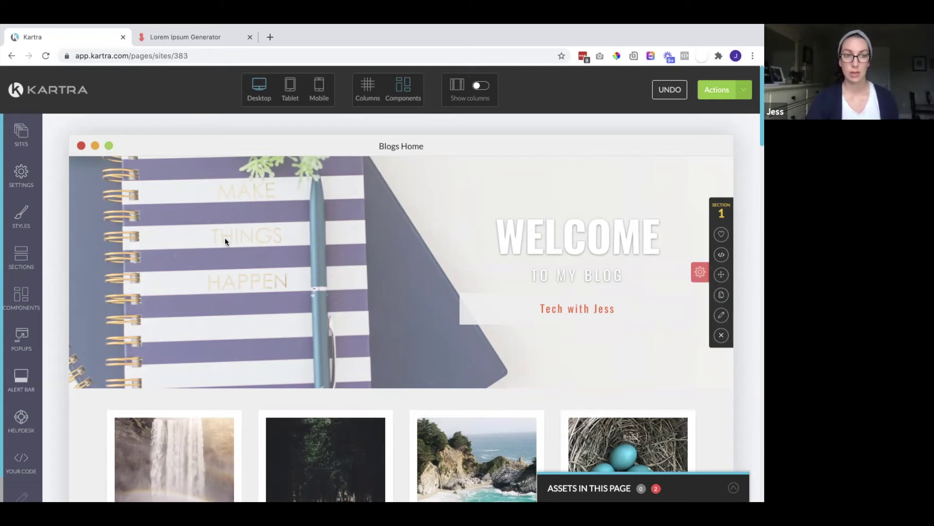
# Delete the dark Your Logo footer section, leaving the saved branded footer with its 2021 copyright
pyautogui.click(20, 255)
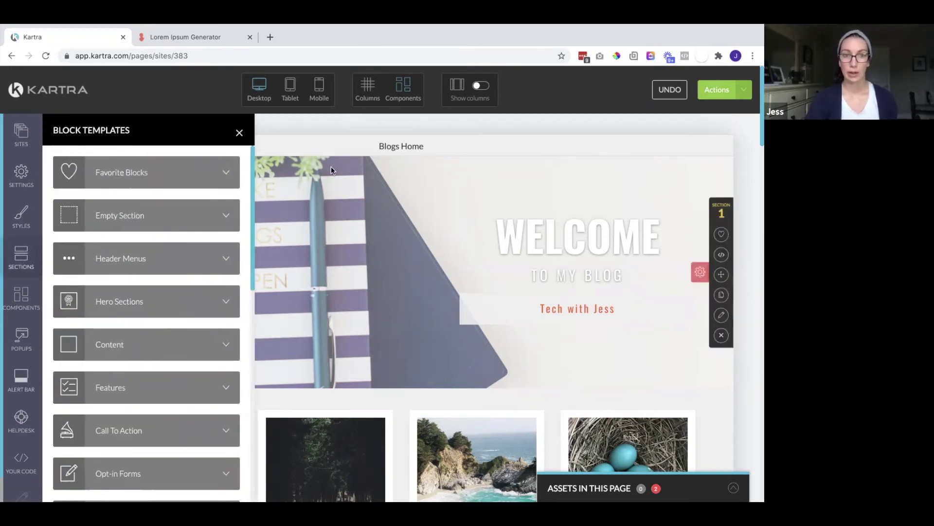
pyautogui.click(197, 176)
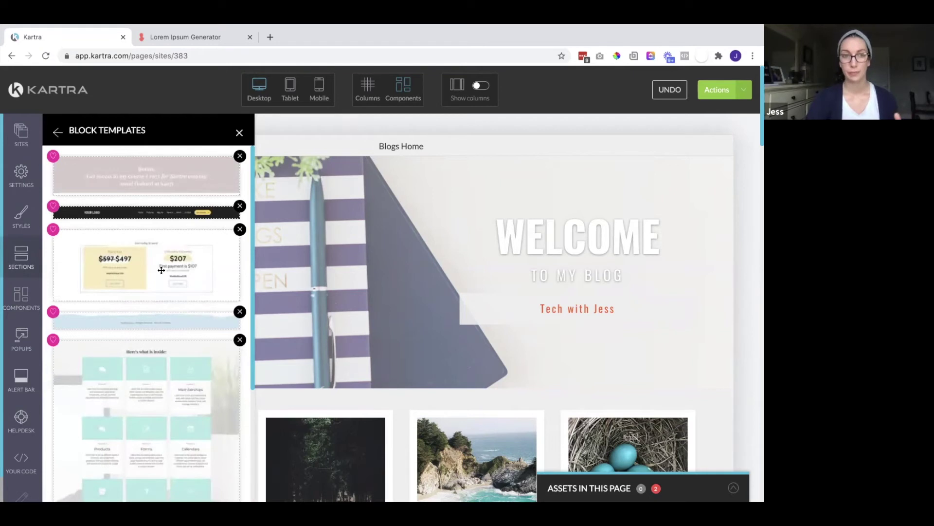
pyautogui.scroll(-3, 162, 268)
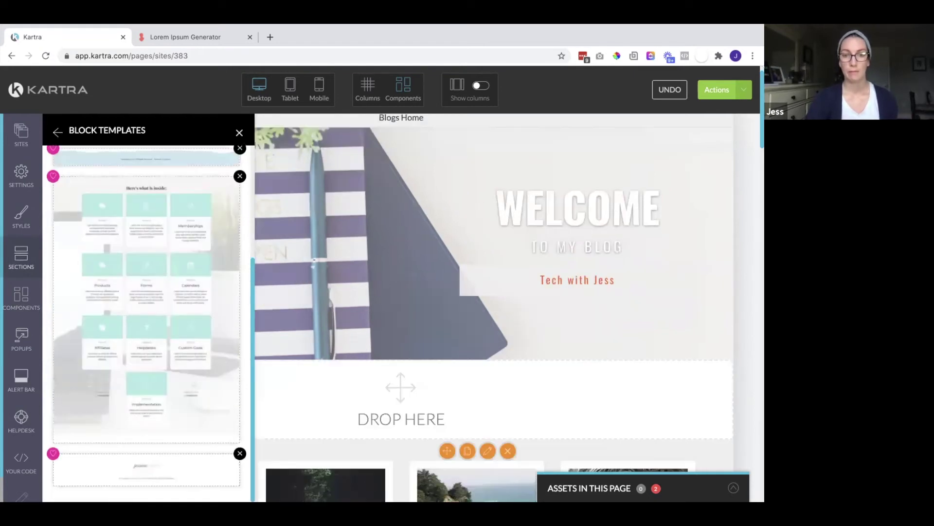
pyautogui.scroll(-10, 404, 441)
pyautogui.scroll(-5, 404, 442)
pyautogui.scroll(-2, 340, 272)
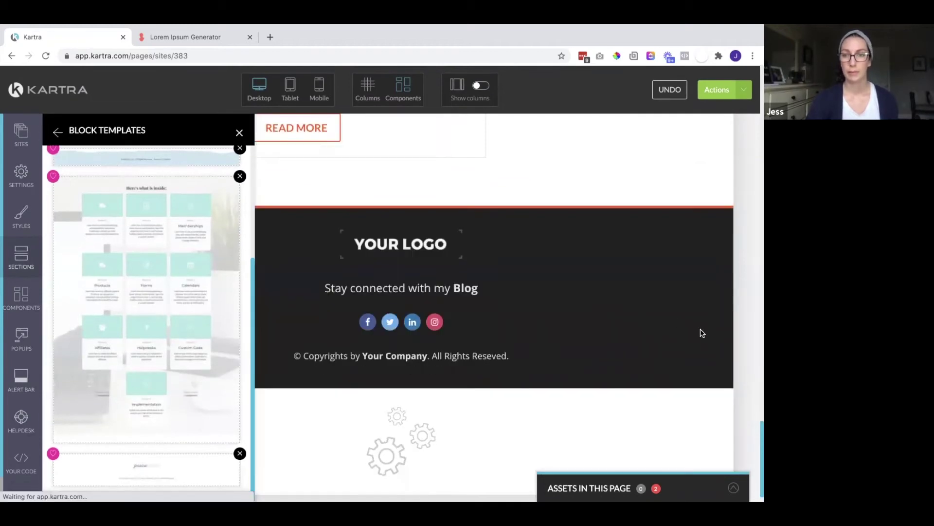
pyautogui.click(723, 304)
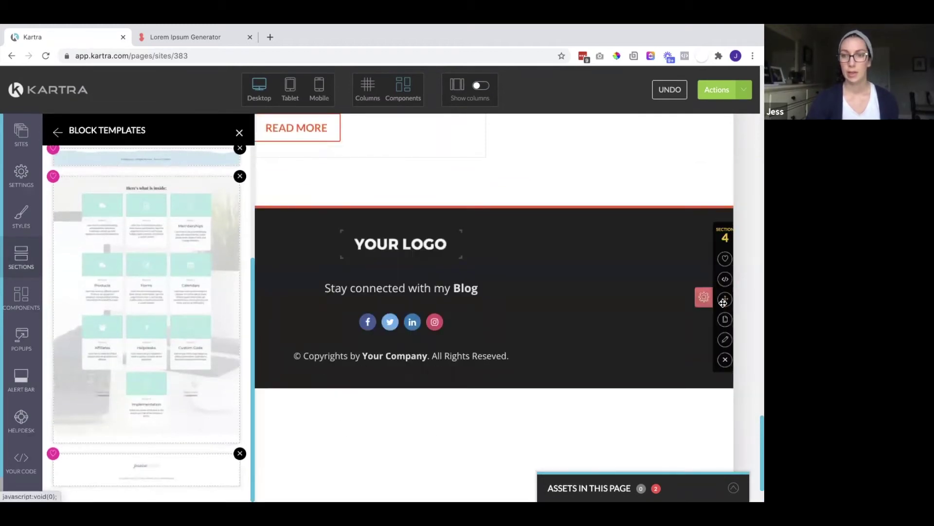
pyautogui.click(719, 359)
pyautogui.click(466, 110)
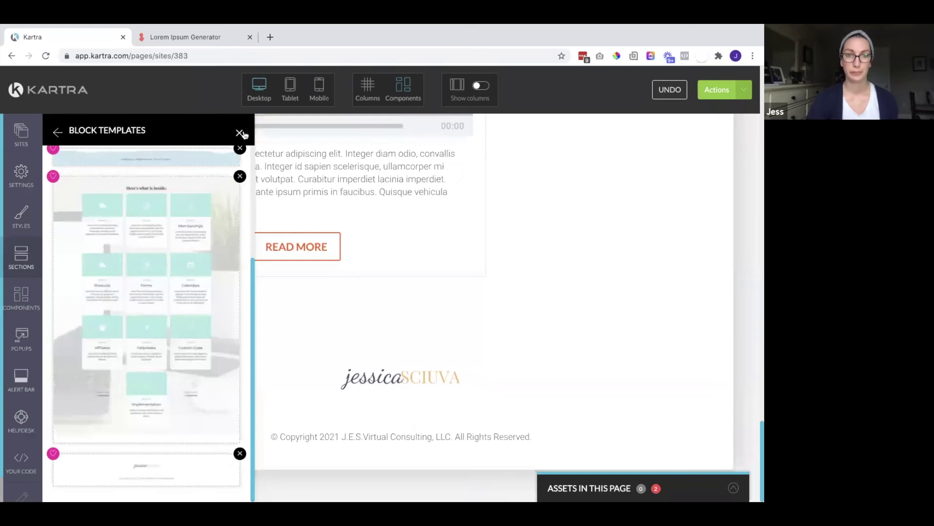
# Close the Block Templates panel and scroll back up to the first blog post
pyautogui.click(239, 132)
pyautogui.scroll(10, 441, 377)
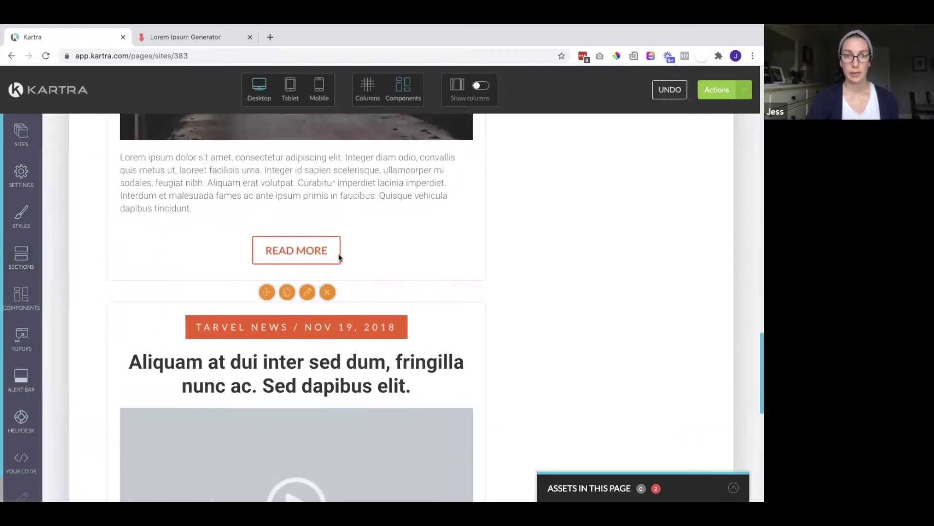
pyautogui.scroll(12, 434, 308)
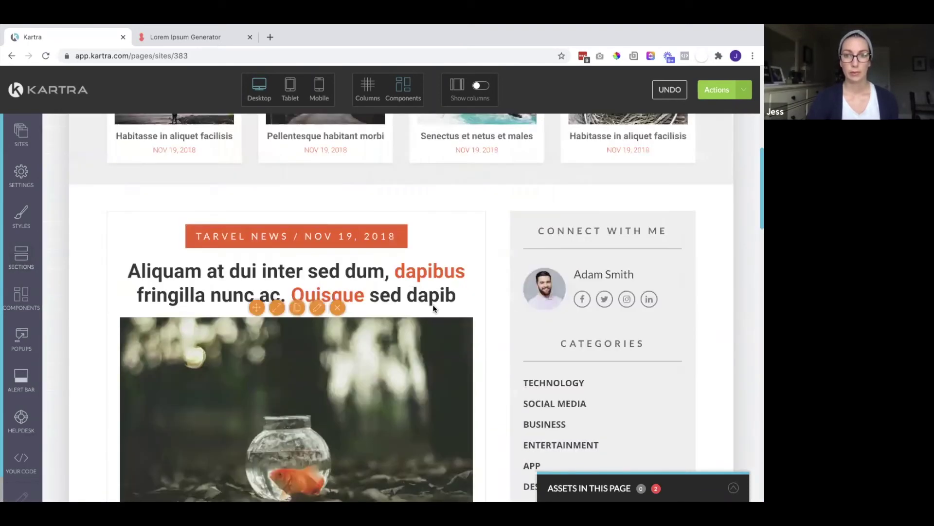
pyautogui.scroll(-8, 607, 365)
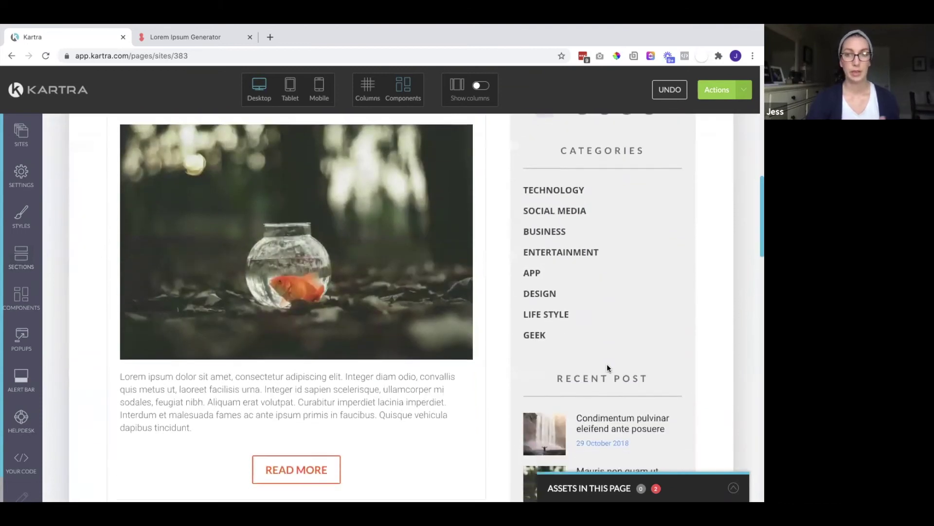
pyautogui.scroll(-2, 606, 363)
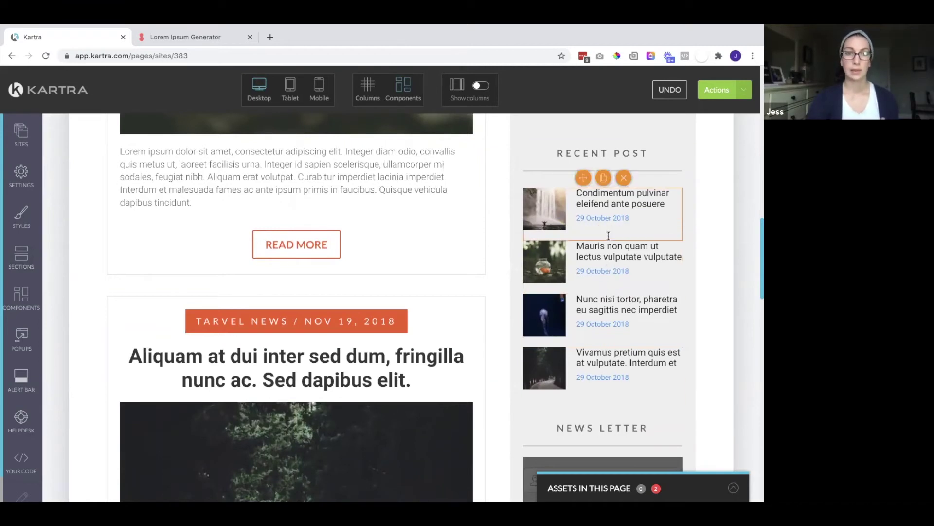
pyautogui.scroll(8, 609, 202)
pyautogui.scroll(3, 296, 326)
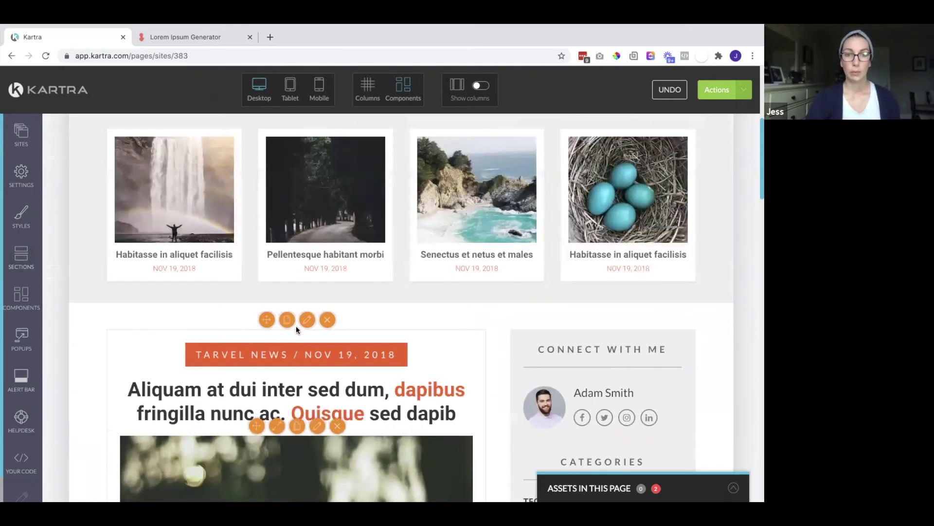
# Replace the first post's TARVEL NEWS label with the date March 18, 2021
pyautogui.click(317, 340)
pyautogui.moveTo(305, 354); pyautogui.dragTo(215, 351)
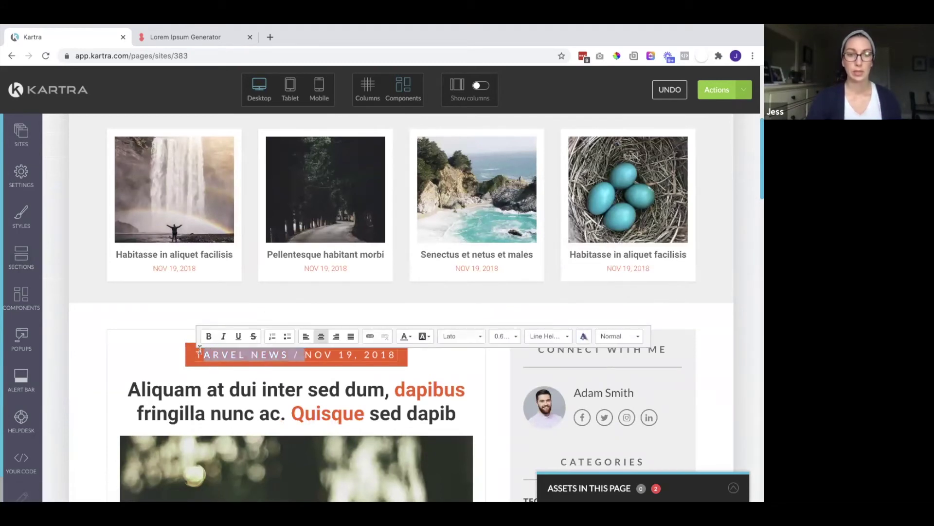
pyautogui.press('BackSpace')
pyautogui.press('BackSpace')
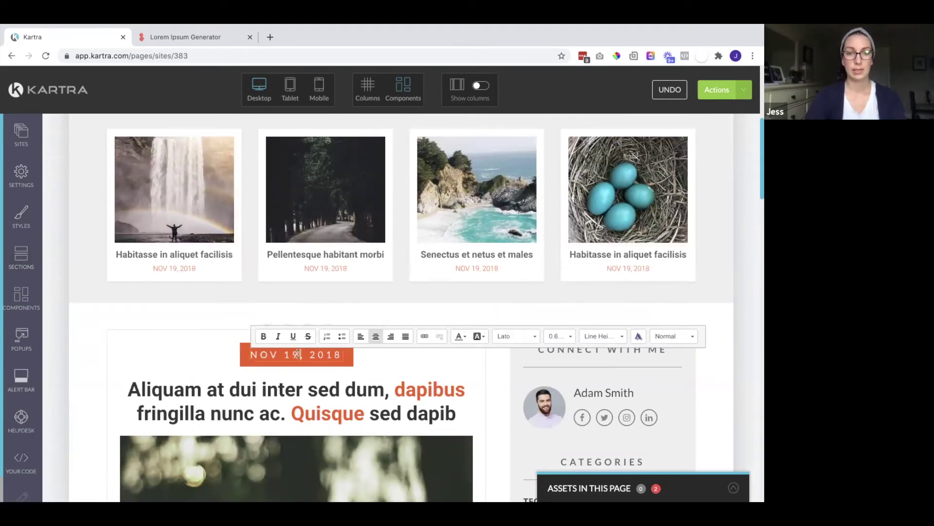
pyautogui.write('March 1')
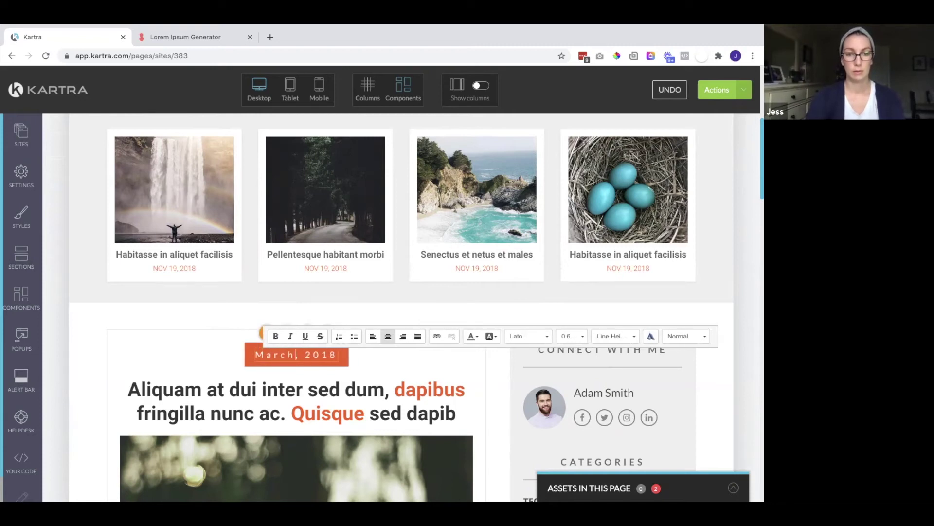
pyautogui.write('8')
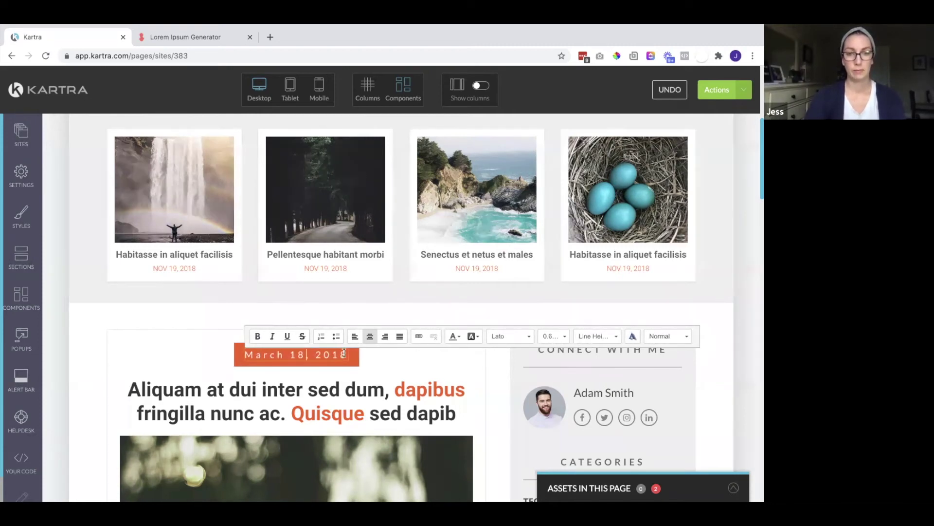
pyautogui.press('BackSpace')
pyautogui.press('BackSpace')
pyautogui.write('21')
# Retitle the first post '5 Ways to Boost Your Engagement'
pyautogui.click(327, 389)
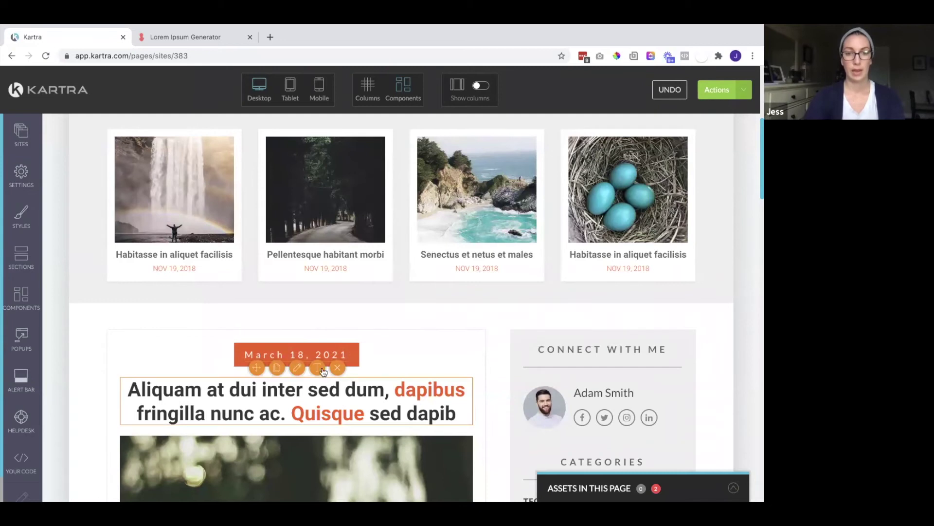
pyautogui.hotkey('ctrl', 'a')
pyautogui.press('BackSpace')
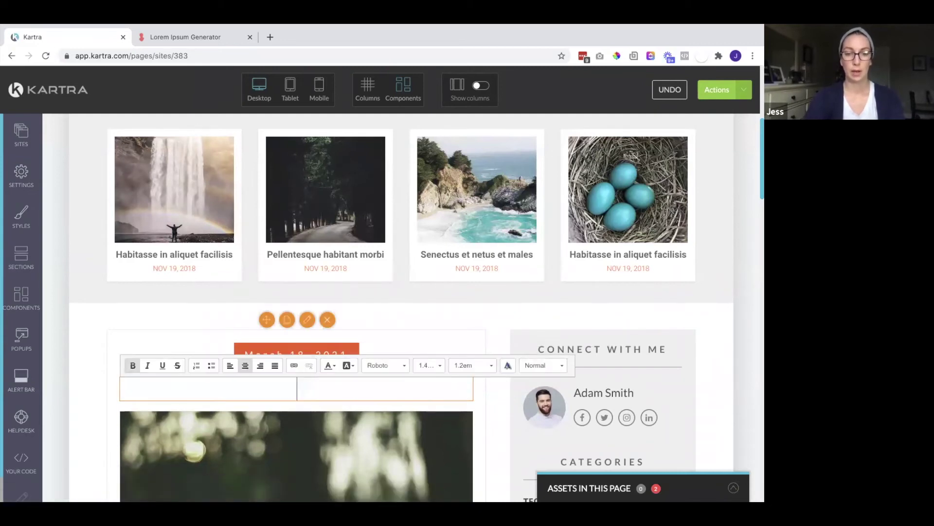
pyautogui.write('5 Ways to Boost Your Engagement')
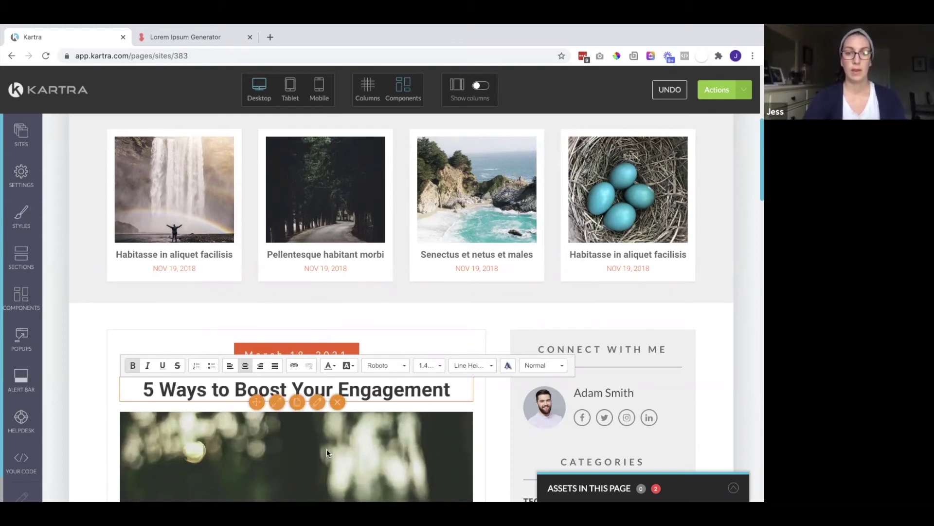
# Swap the first post's image for the woman-at-laptop photo from the Image Library
pyautogui.click(326, 448)
pyautogui.click(309, 403)
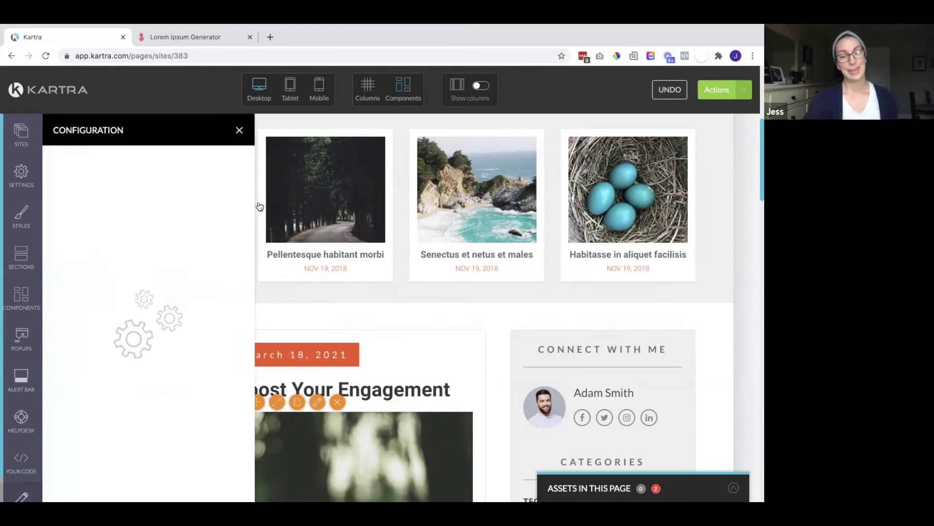
pyautogui.click(138, 170)
pyautogui.click(113, 201)
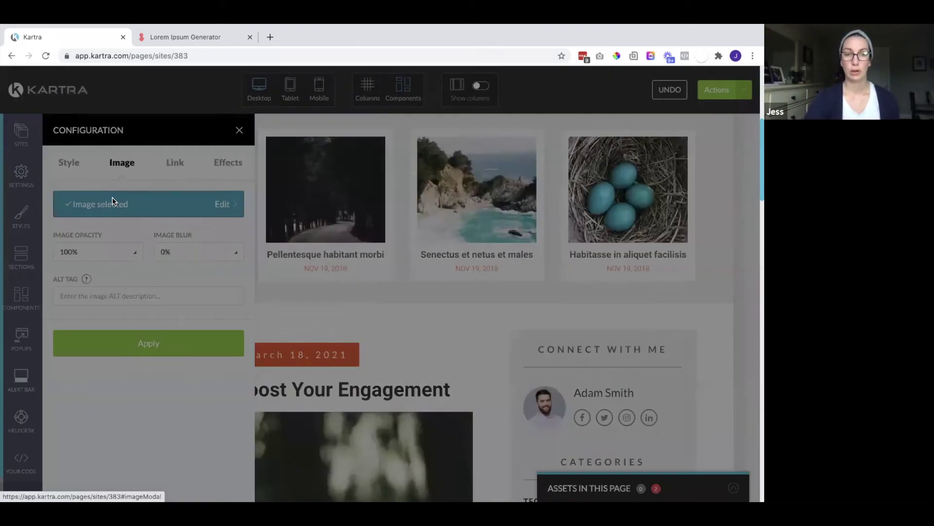
pyautogui.scroll(-4, 299, 263)
pyautogui.scroll(-5, 299, 263)
pyautogui.click(573, 225)
pyautogui.scroll(10, 578, 161)
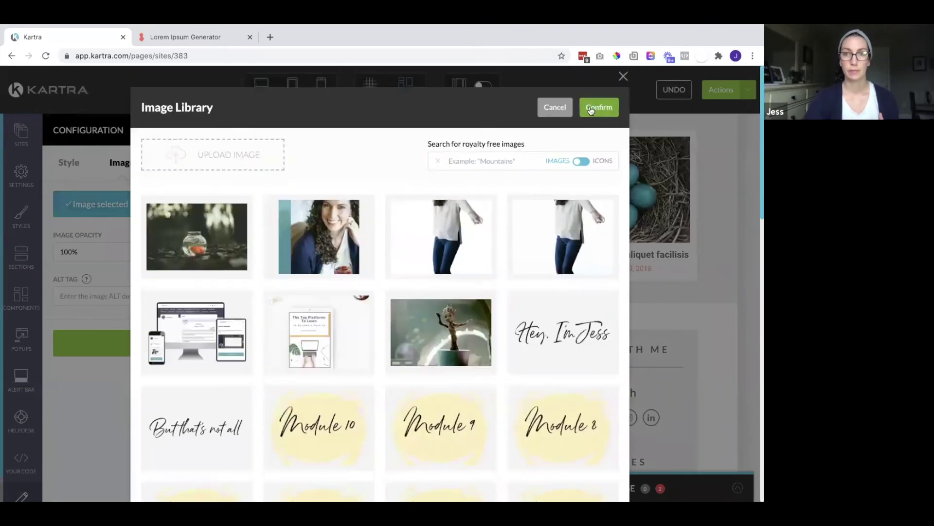
pyautogui.click(587, 111)
# Give the image the alt text '5 ways to boost your engagement on social media' and apply
pyautogui.click(91, 297)
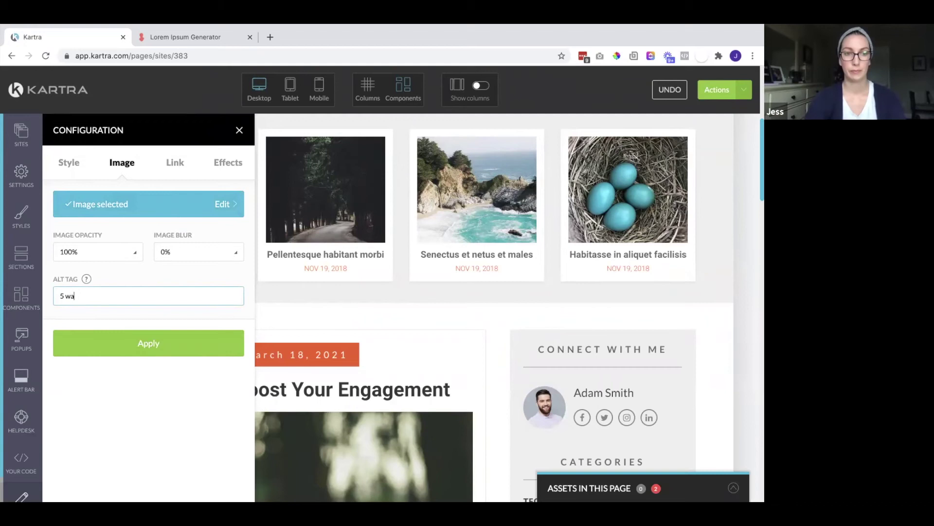
pyautogui.write('5 ways to boost your engagement on social media')
pyautogui.click(94, 350)
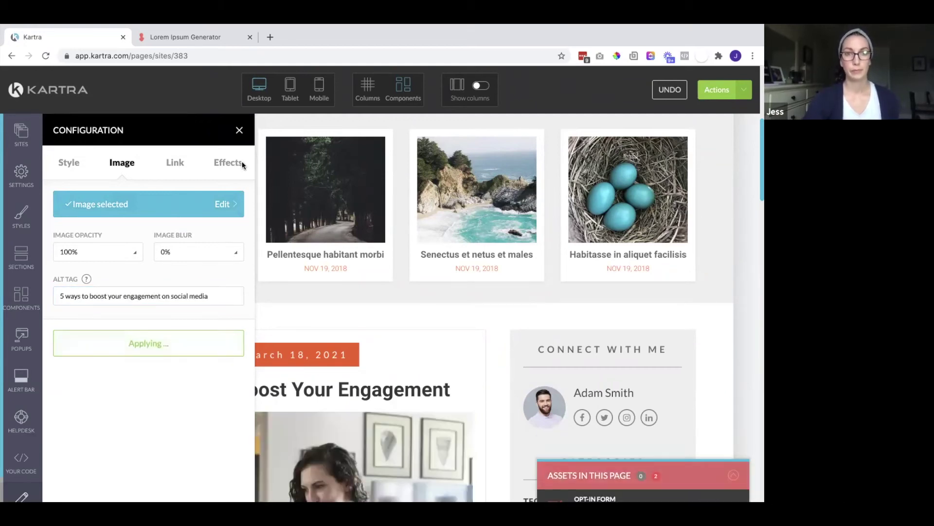
pyautogui.click(239, 132)
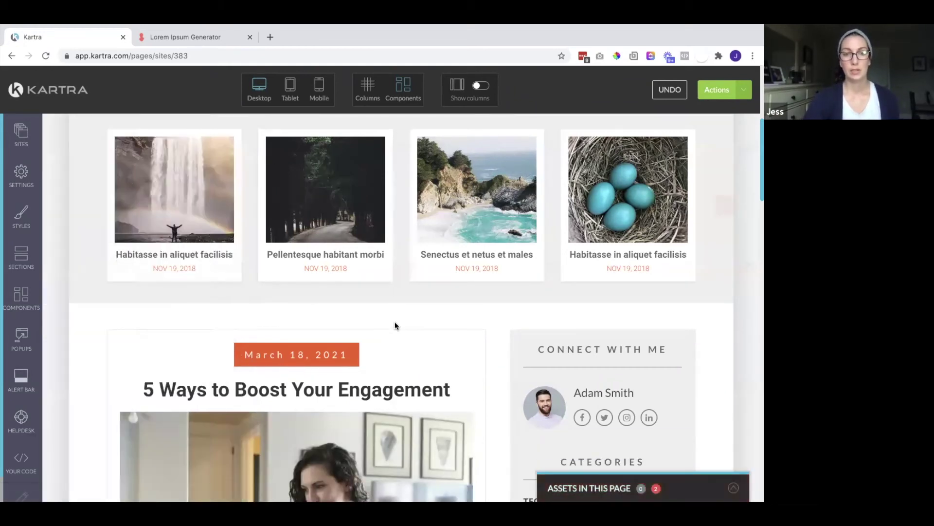
# Link the first post's image to the Kartra page 'Blog- 5 ways to boost your engagement'
pyautogui.scroll(-3, 394, 323)
pyautogui.scroll(-3, 395, 321)
pyautogui.scroll(-1, 314, 349)
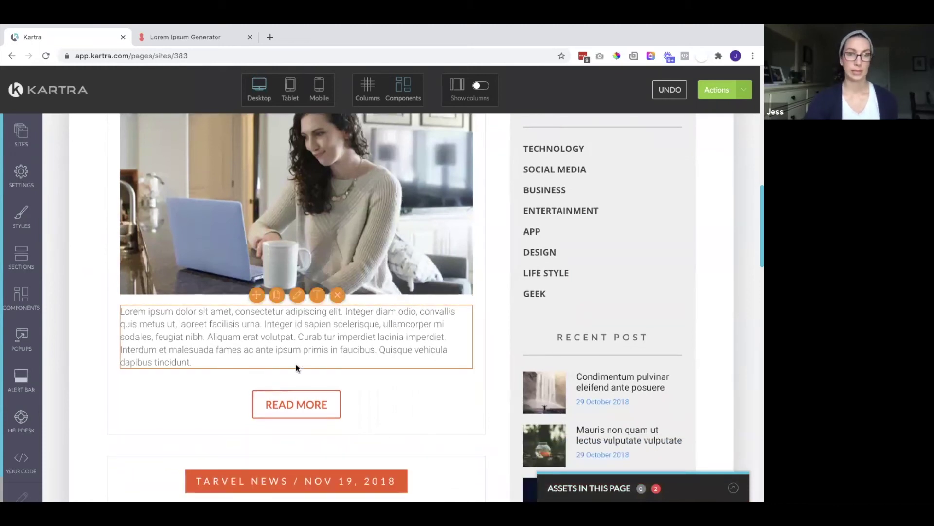
pyautogui.scroll(3, 296, 363)
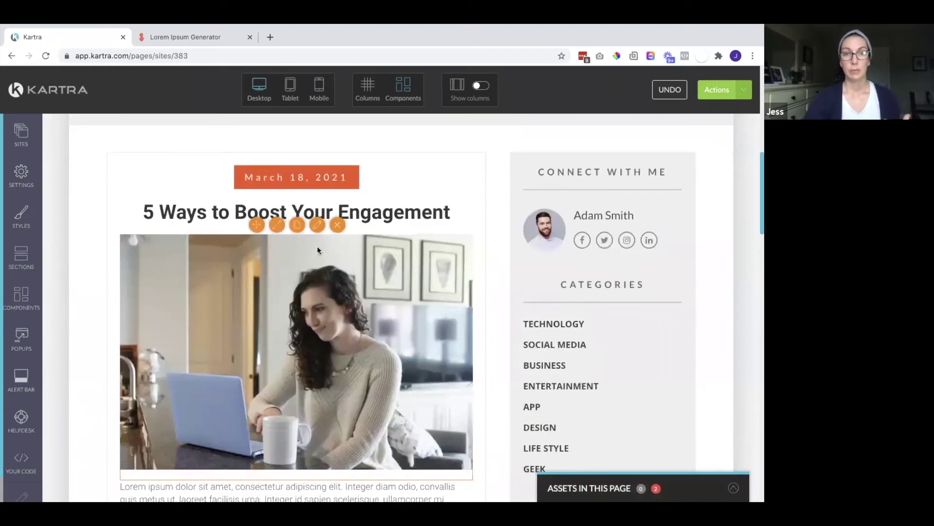
pyautogui.click(317, 230)
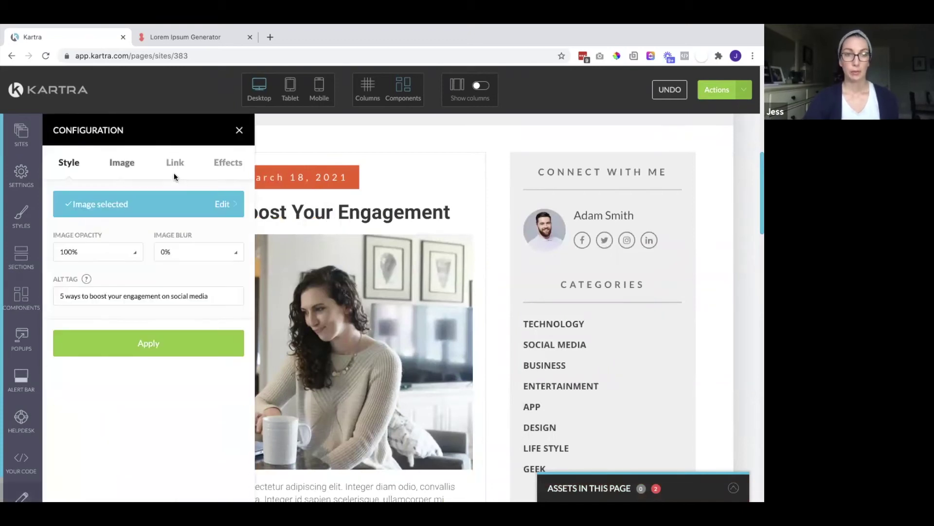
pyautogui.click(173, 165)
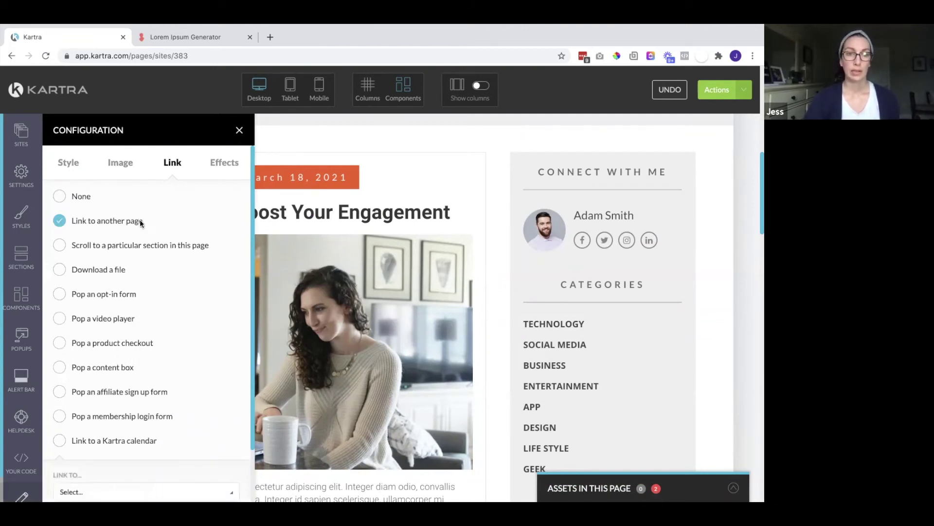
pyautogui.scroll(-2, 146, 223)
pyautogui.click(116, 432)
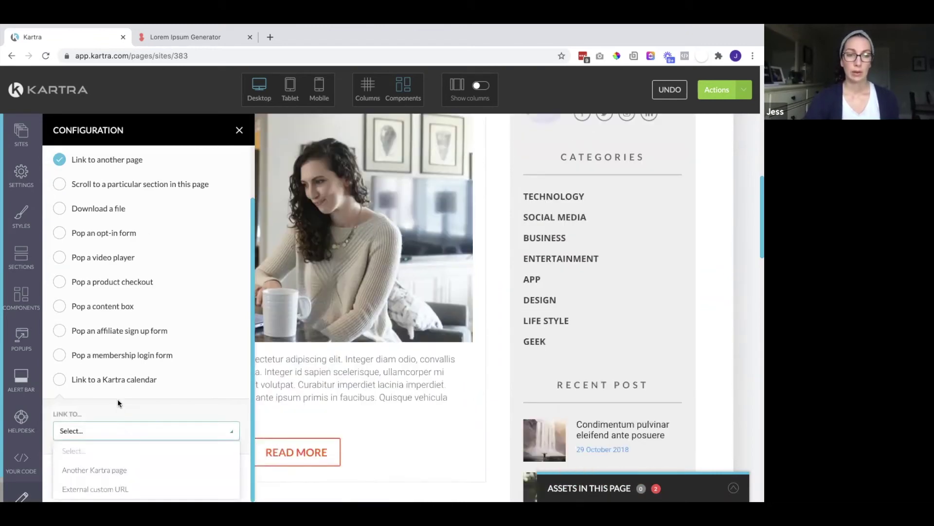
pyautogui.click(92, 468)
pyautogui.click(82, 479)
pyautogui.scroll(-2, 95, 434)
pyautogui.click(96, 436)
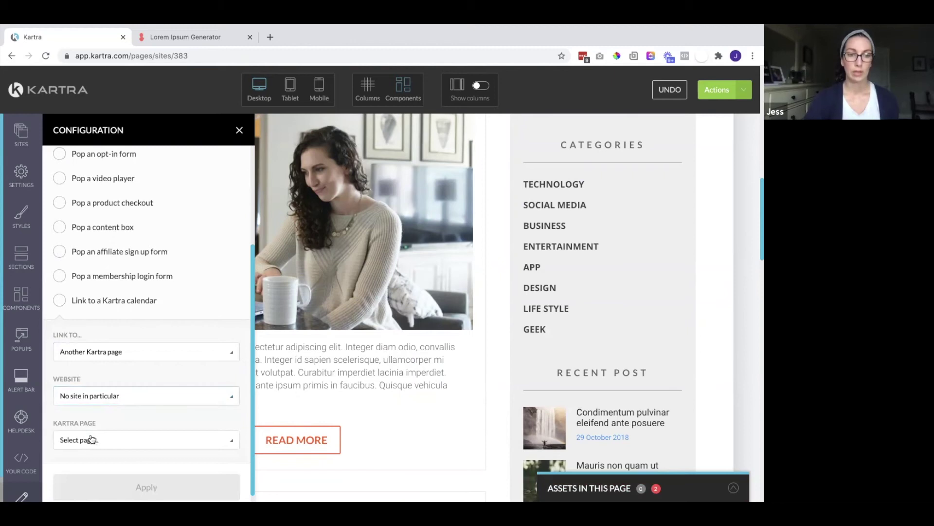
pyautogui.click(90, 439)
pyautogui.scroll(-2, 109, 432)
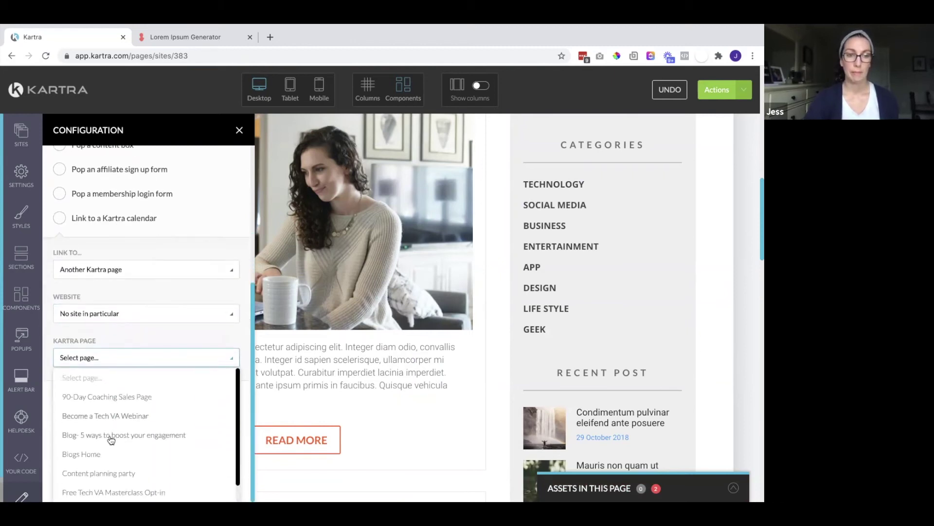
pyautogui.click(111, 436)
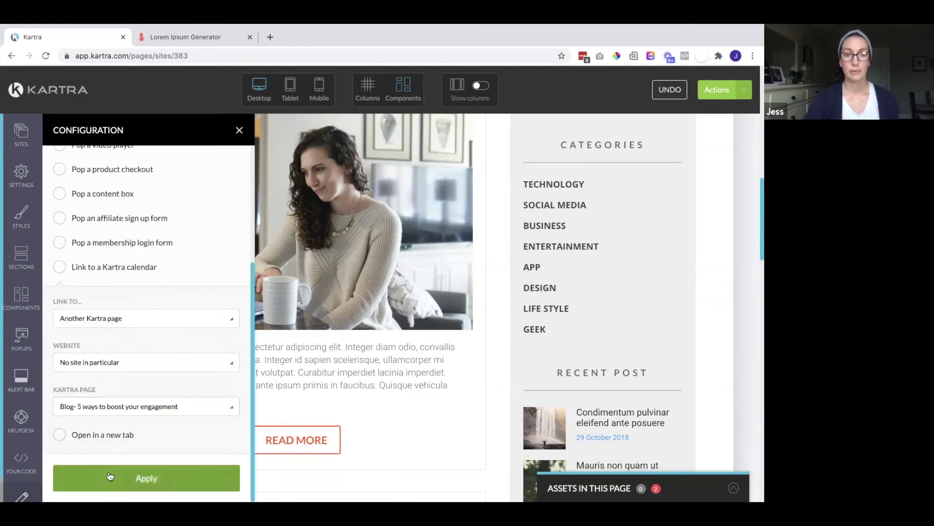
pyautogui.click(109, 476)
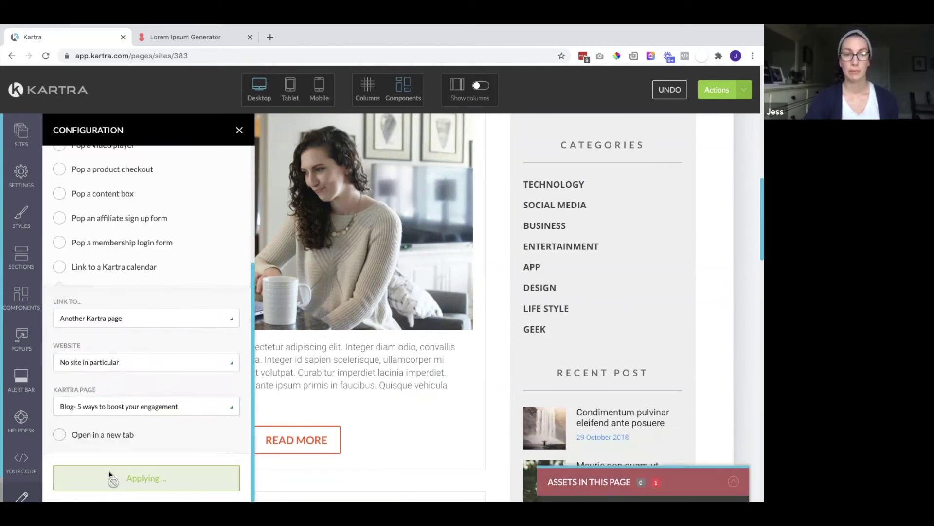
pyautogui.click(240, 131)
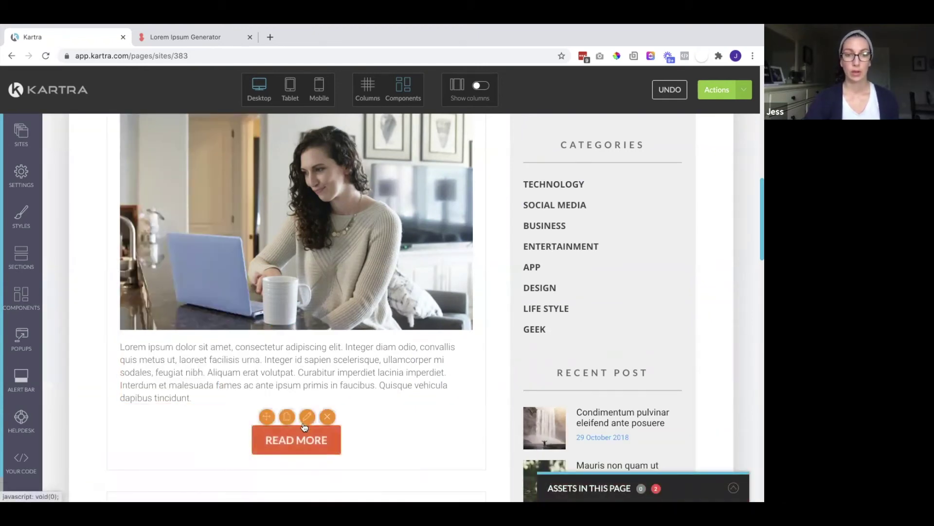
# Link the READ MORE button to the same blog post page and delete the CATEGORIES heading
pyautogui.click(304, 452)
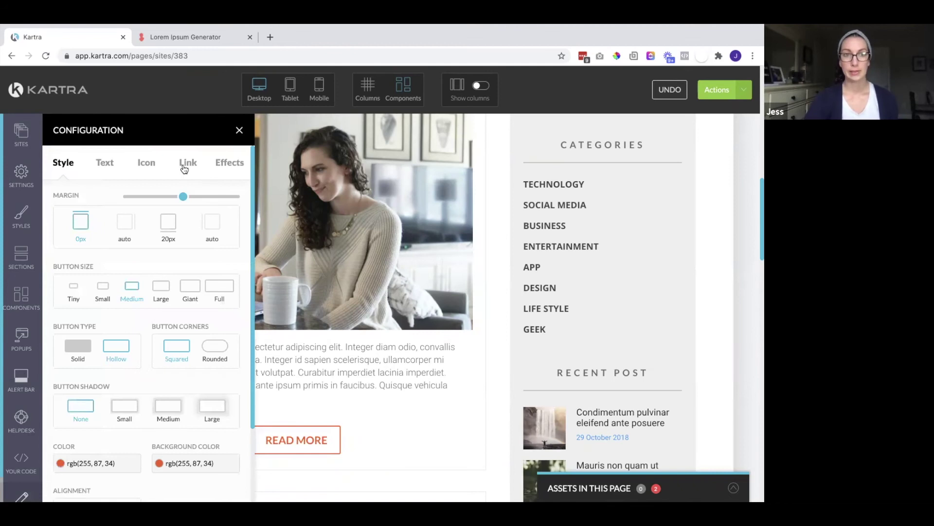
pyautogui.click(188, 162)
pyautogui.click(63, 221)
pyautogui.scroll(-2, 139, 340)
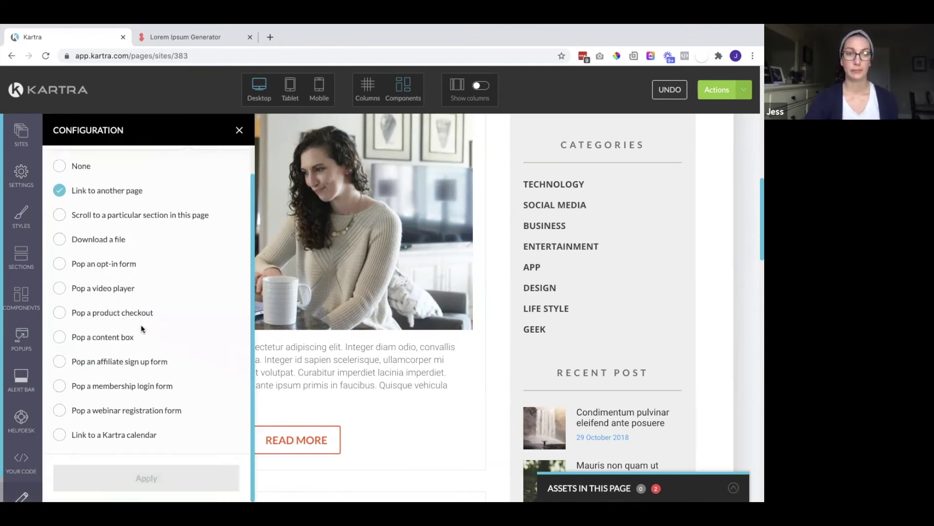
pyautogui.click(119, 441)
pyautogui.click(95, 469)
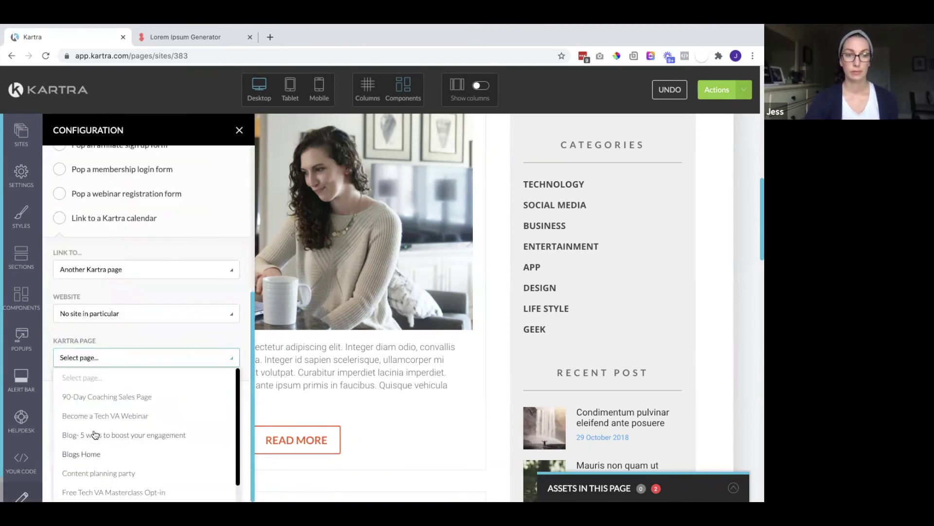
pyautogui.click(119, 433)
pyautogui.click(85, 478)
pyautogui.click(239, 131)
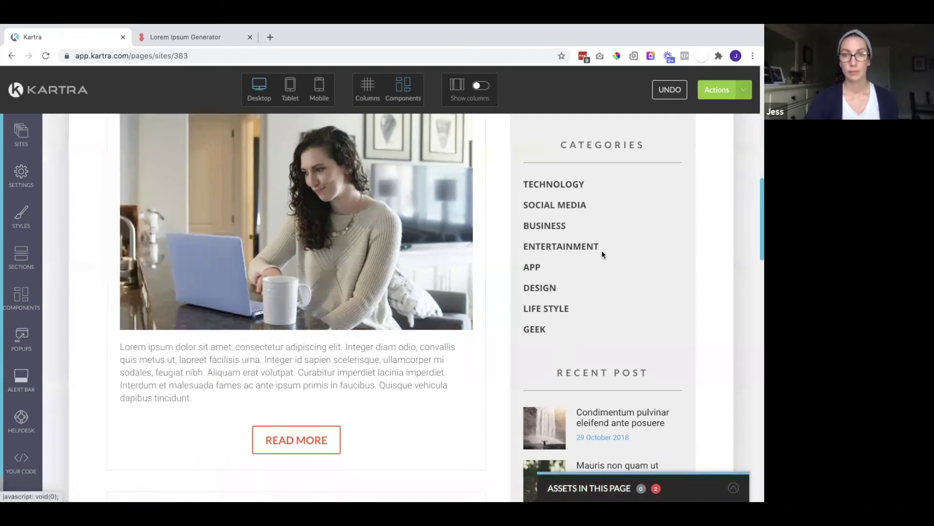
pyautogui.scroll(1, 601, 250)
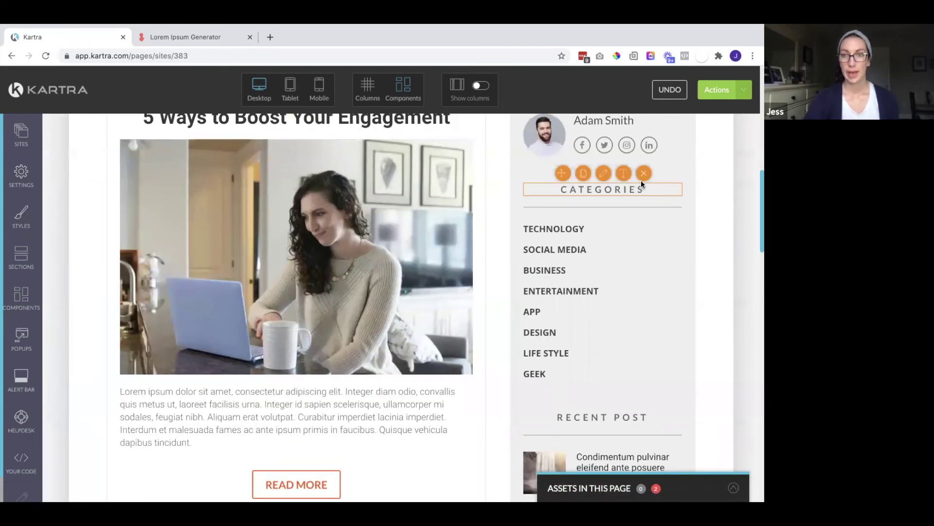
pyautogui.click(642, 179)
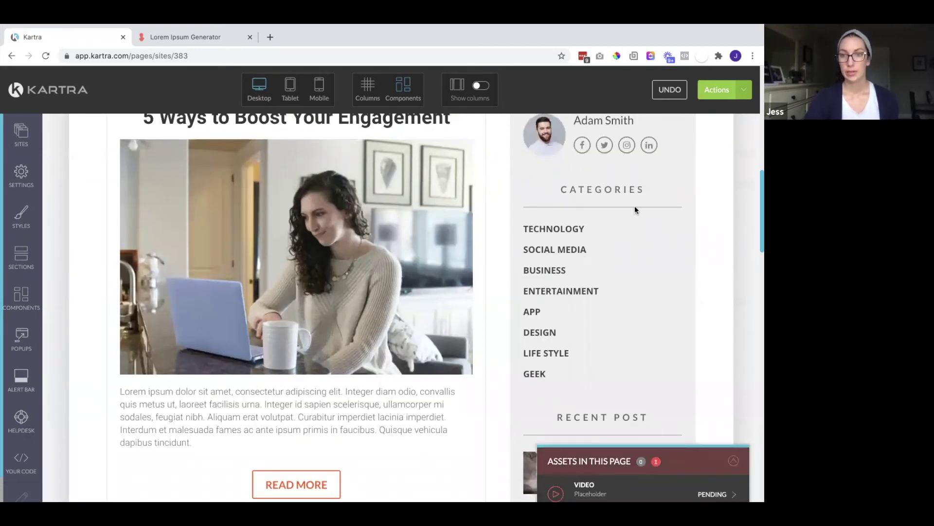
# Delete the sidebar's divider line and categories list, then scroll to confirm Recent Post follows the author profile
pyautogui.click(634, 174)
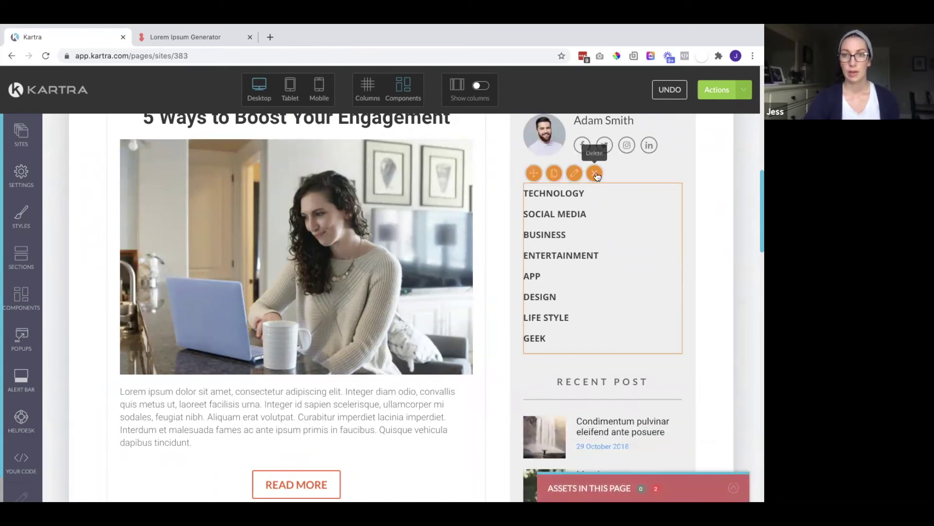
pyautogui.click(595, 174)
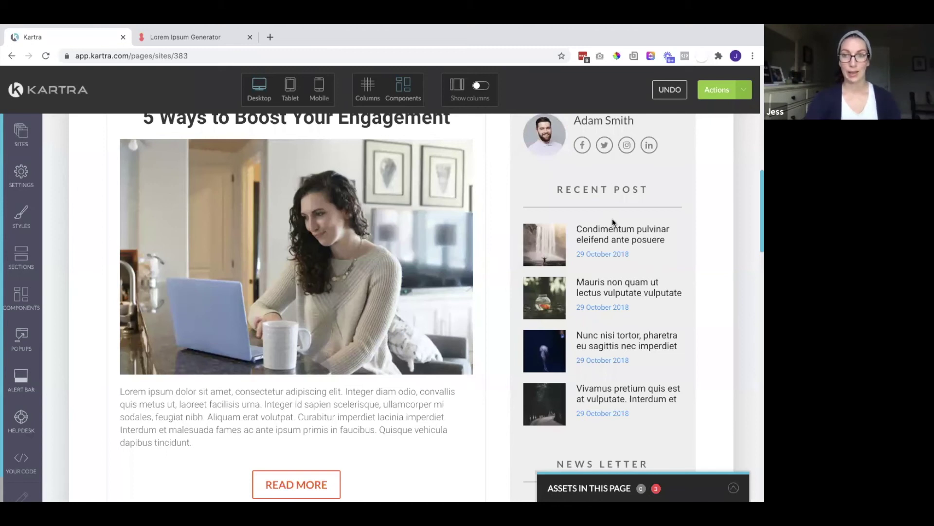
pyautogui.moveTo(641, 232)
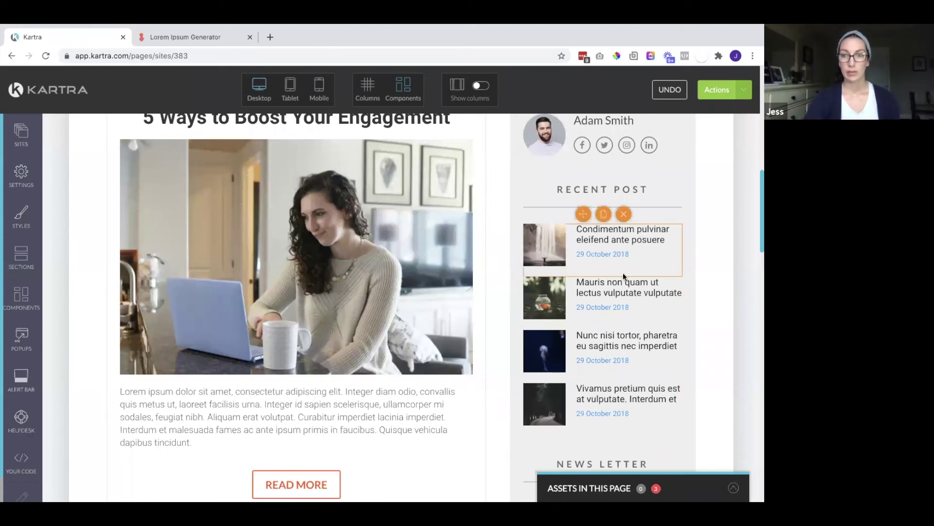
pyautogui.scroll(-1, 619, 287)
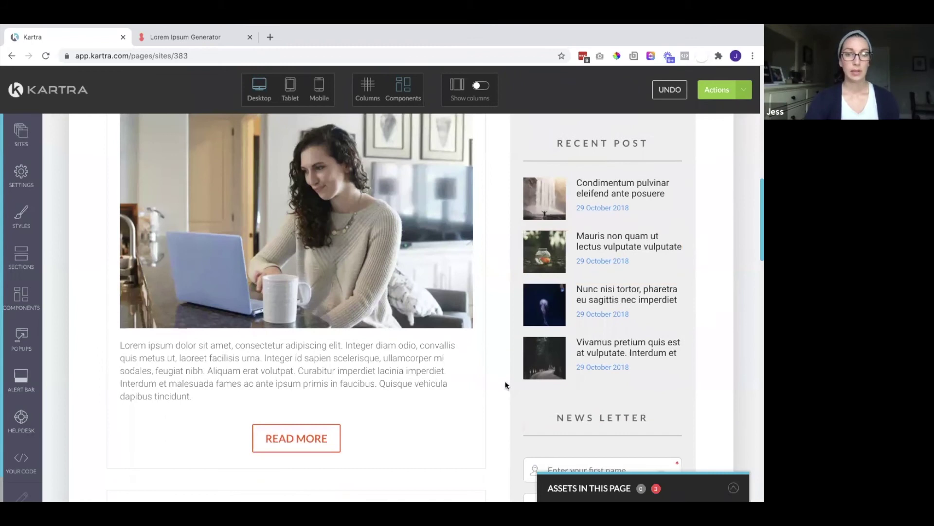
pyautogui.scroll(-2, 506, 385)
pyautogui.scroll(4, 506, 385)
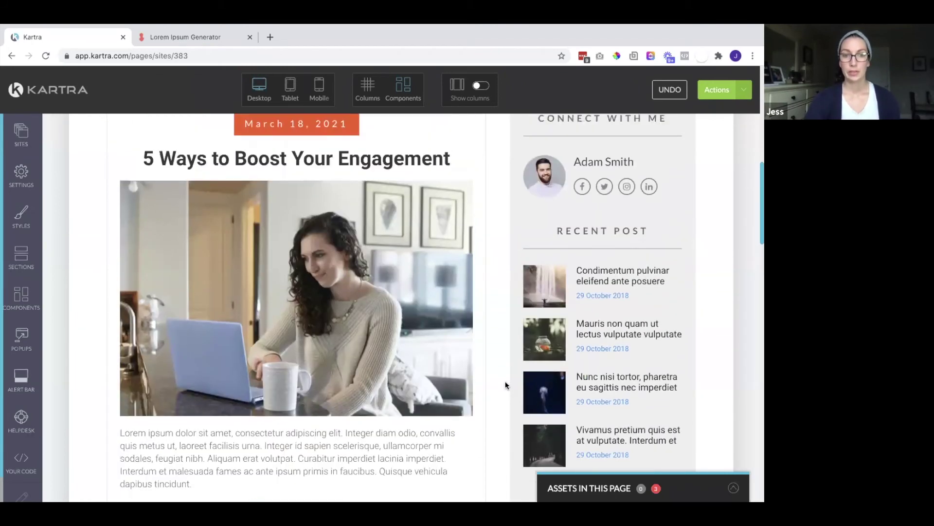
pyautogui.scroll(-2, 505, 385)
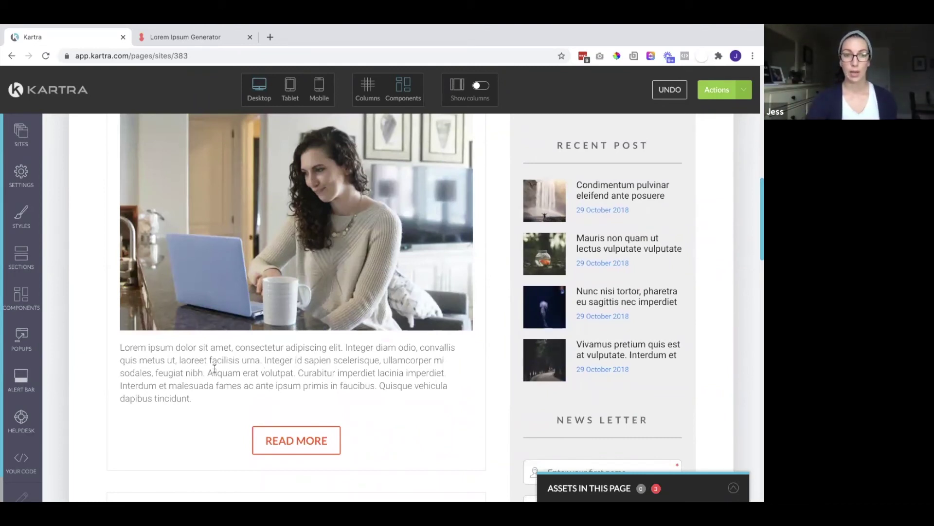
pyautogui.scroll(3, 250, 402)
pyautogui.moveTo(306, 213)
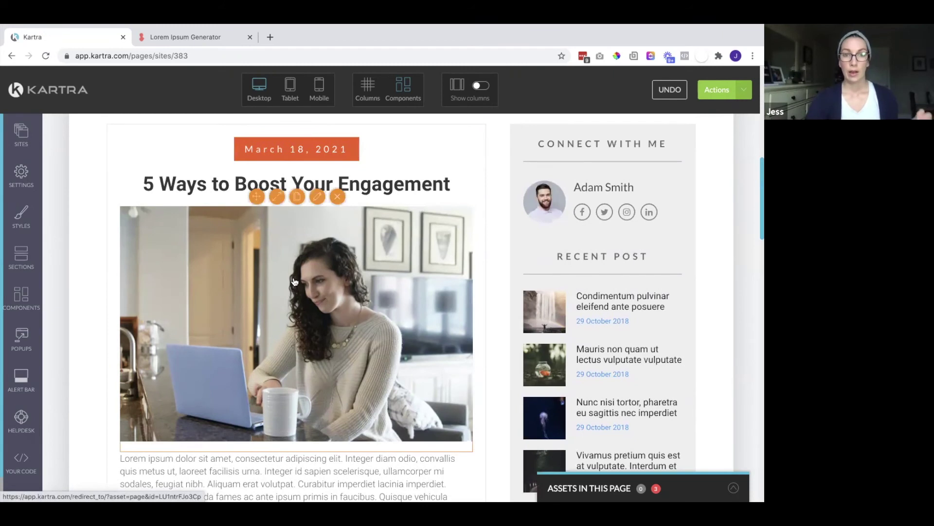
pyautogui.moveTo(310, 183)
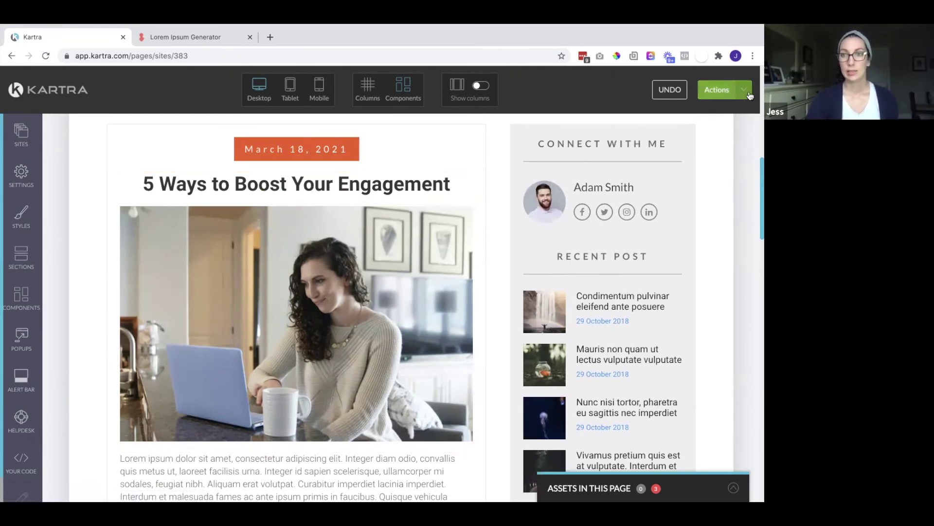
# Publish the page live on the custom domain with the slug 'blogs'
pyautogui.click(730, 98)
pyautogui.click(670, 181)
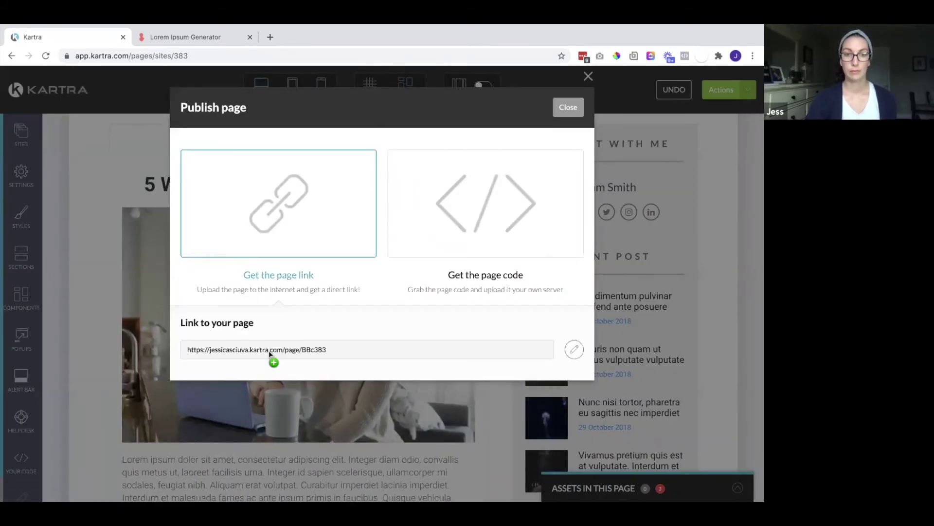
pyautogui.click(269, 350)
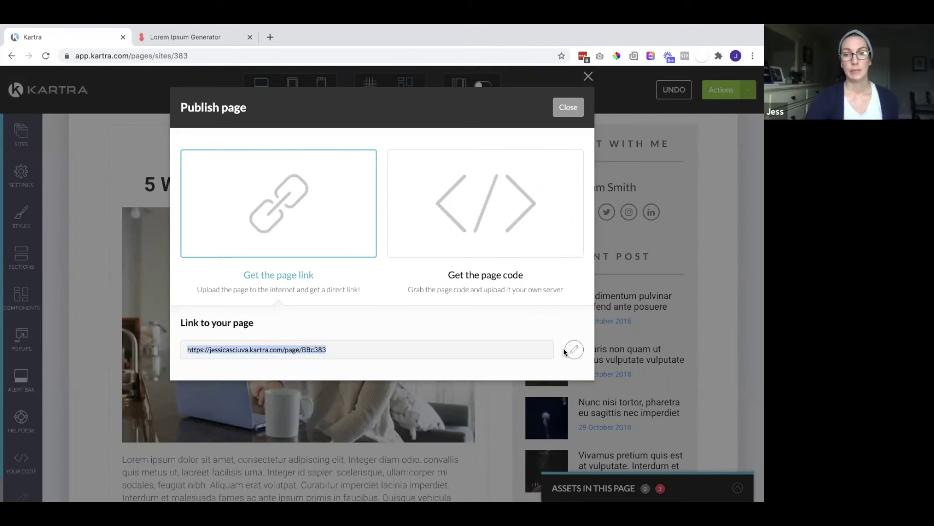
pyautogui.click(566, 350)
pyautogui.click(250, 348)
pyautogui.click(246, 389)
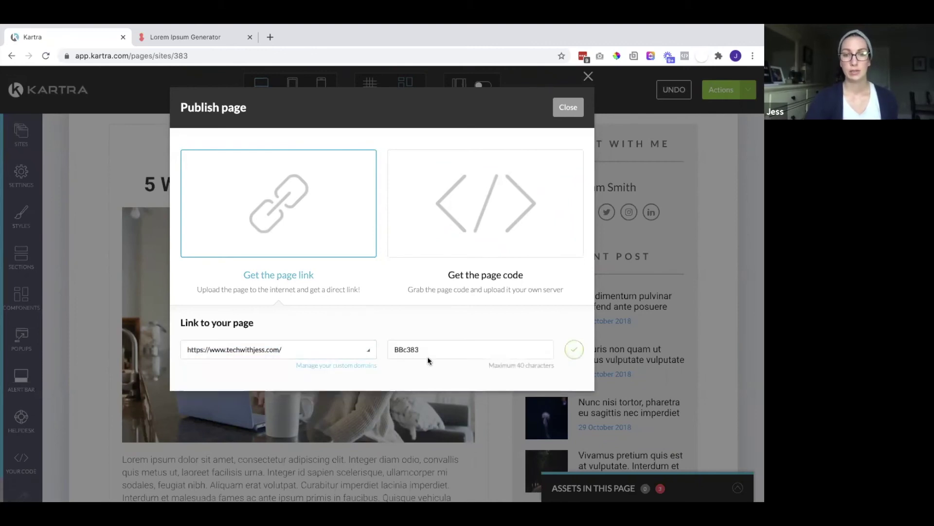
pyautogui.doubleClick(418, 350)
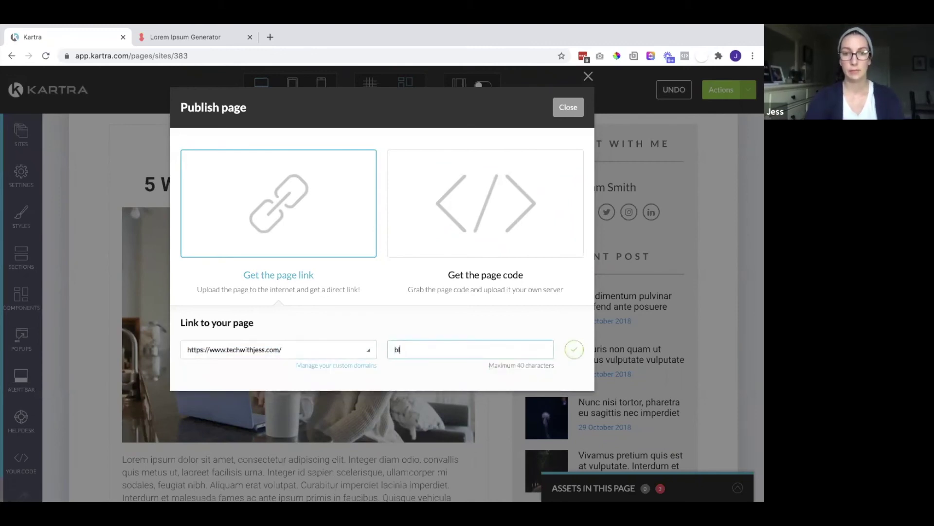
pyautogui.click(574, 350)
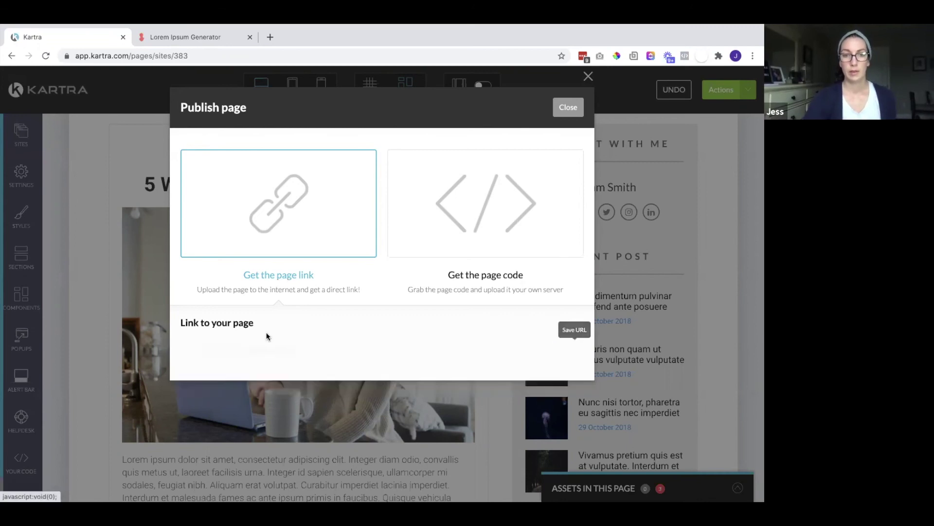
pyautogui.click(256, 353)
pyautogui.hotkey('ctrl', 'c')
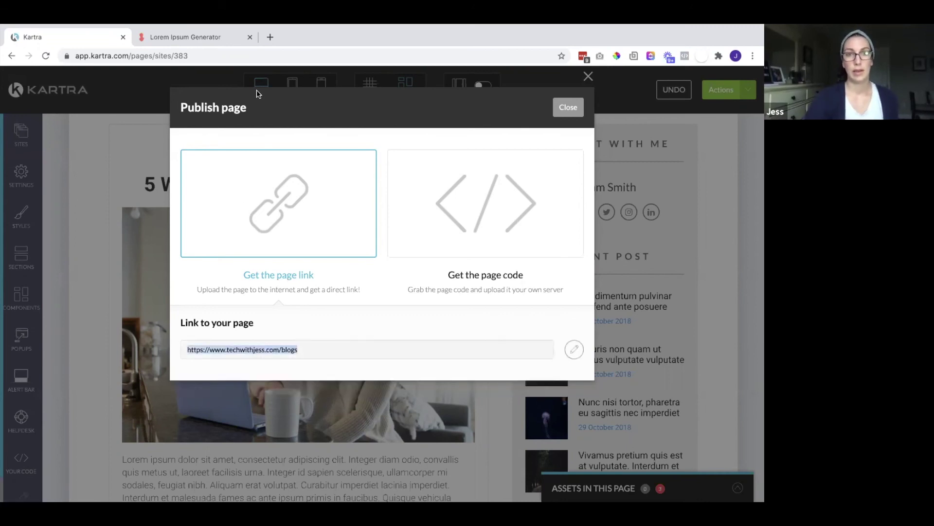
pyautogui.click(272, 39)
pyautogui.hotkey('ctrl', 'v')
pyautogui.press('Return')
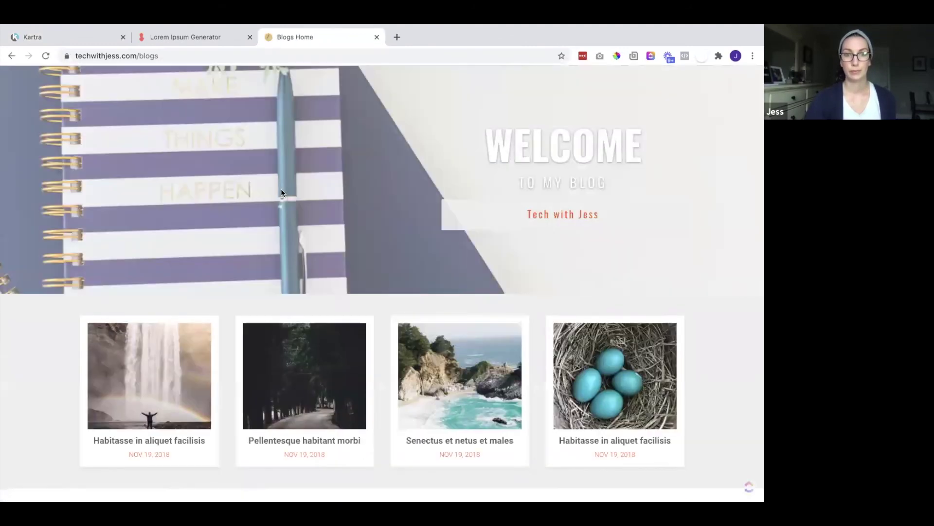
# Scroll the live Blogs Home page and follow the first post's Read More link
pyautogui.scroll(-3, 281, 192)
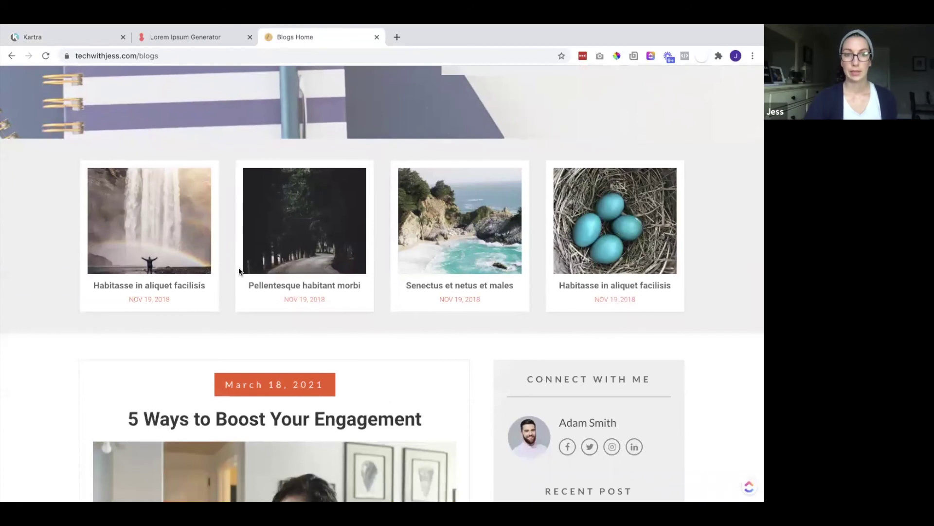
pyautogui.scroll(-3, 649, 275)
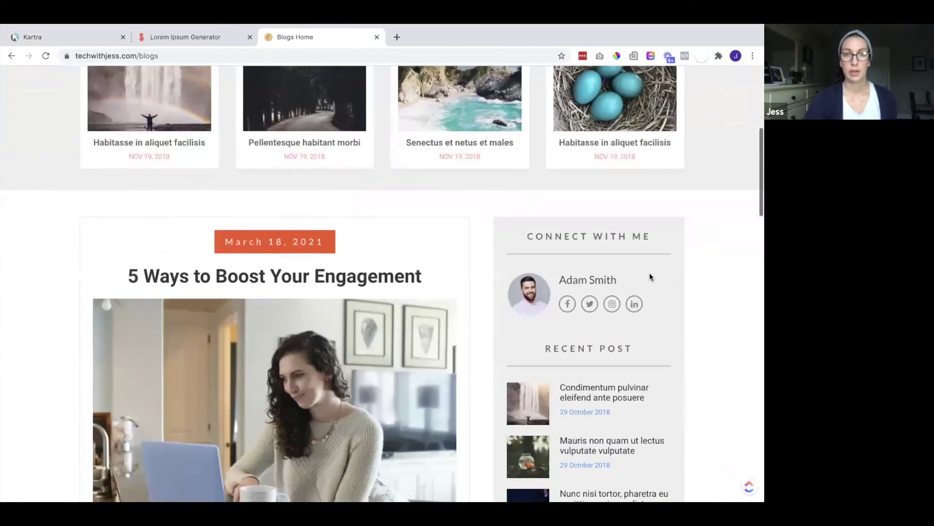
pyautogui.scroll(-3, 257, 280)
pyautogui.scroll(-1, 258, 281)
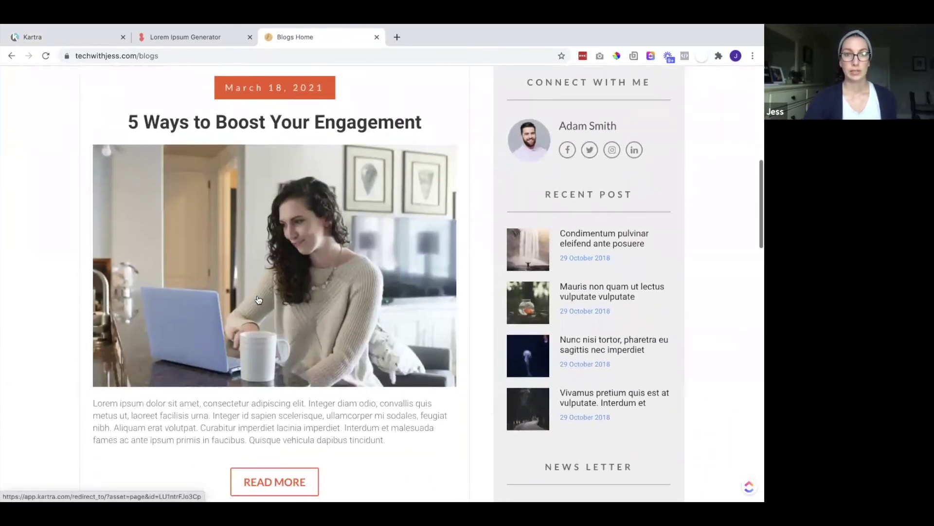
pyautogui.scroll(1, 258, 297)
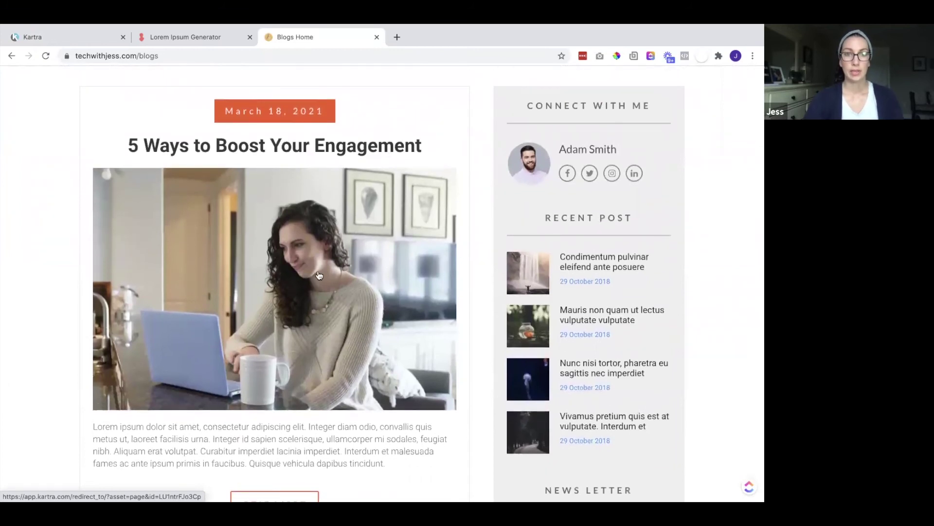
pyautogui.scroll(-2, 319, 275)
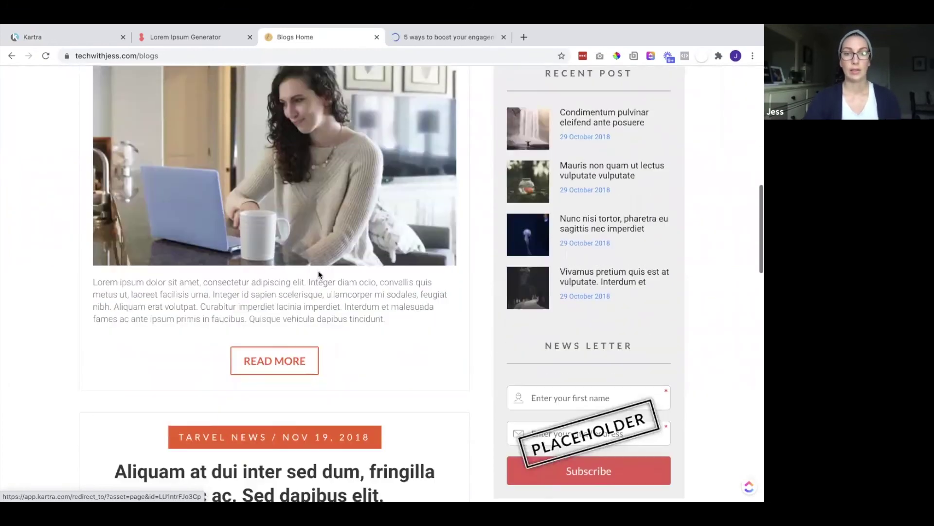
pyautogui.click(294, 360)
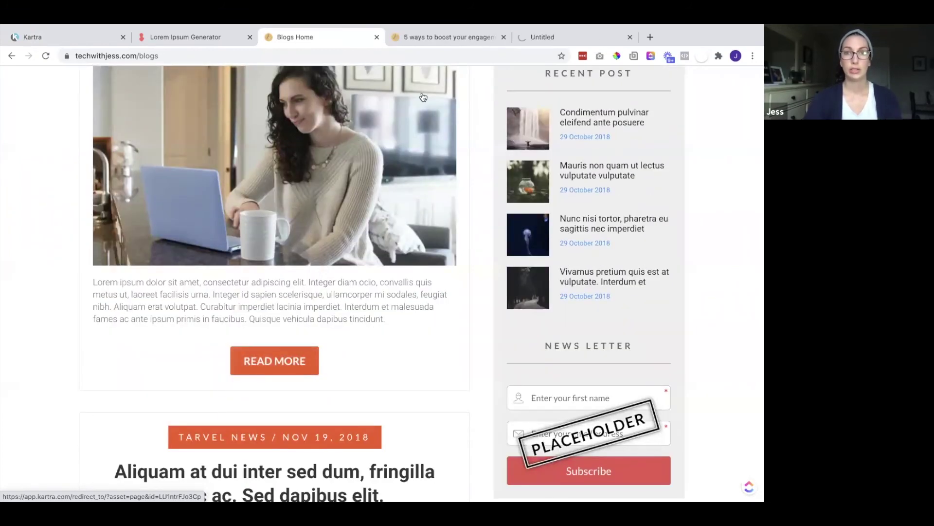
# Switch to the new 5 ways post tab and select its address bar URL
pyautogui.click(464, 37)
pyautogui.click(393, 54)
pyautogui.hotkey('ctrl', 'c')
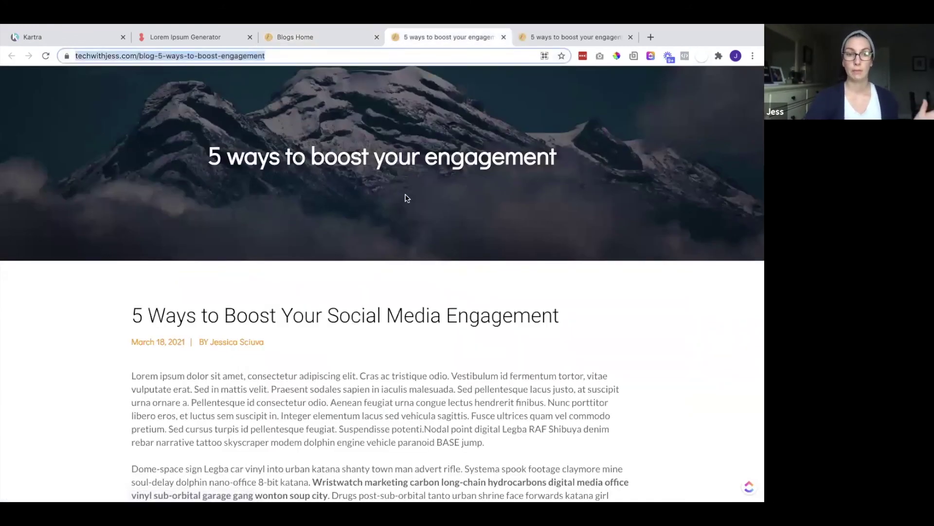
pyautogui.scroll(-8, 335, 272)
pyautogui.scroll(8, 335, 265)
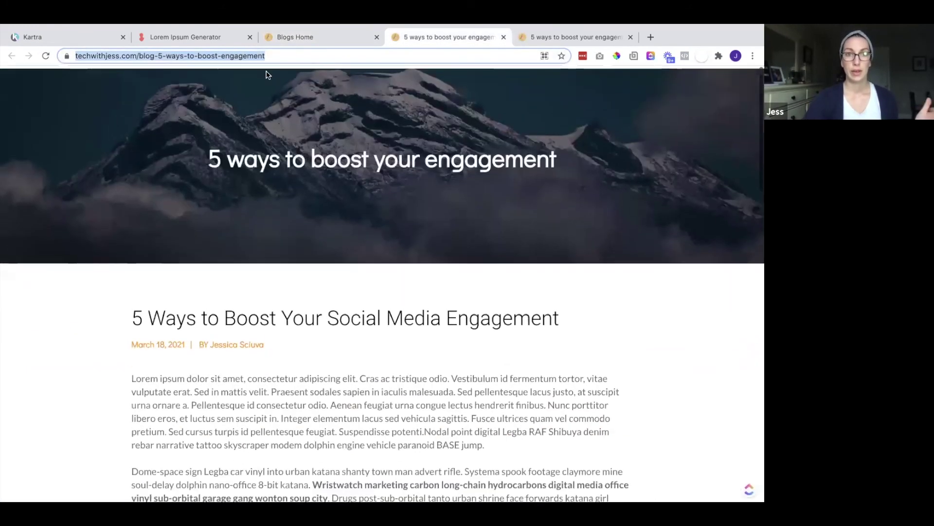
# Back in the Kartra editor, link the first post's title to the copied 5 ways post URL
pyautogui.click(83, 32)
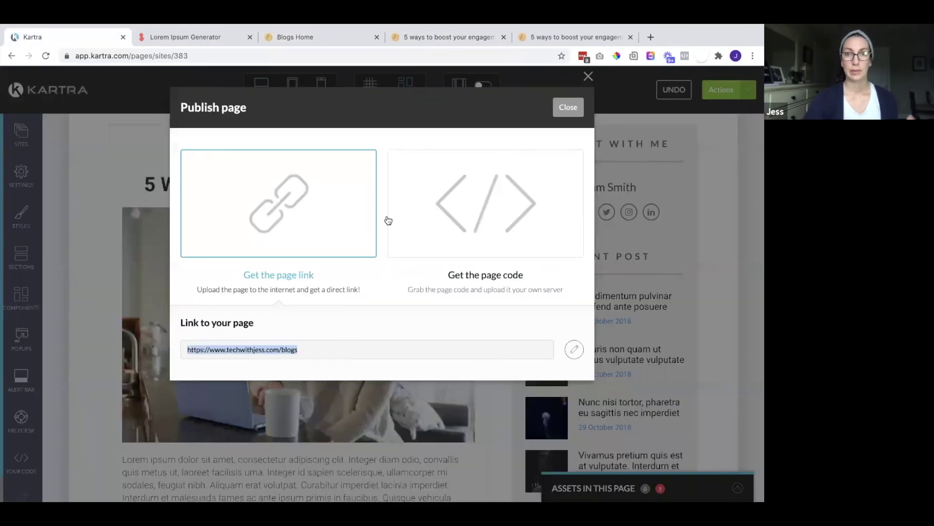
pyautogui.press('Escape')
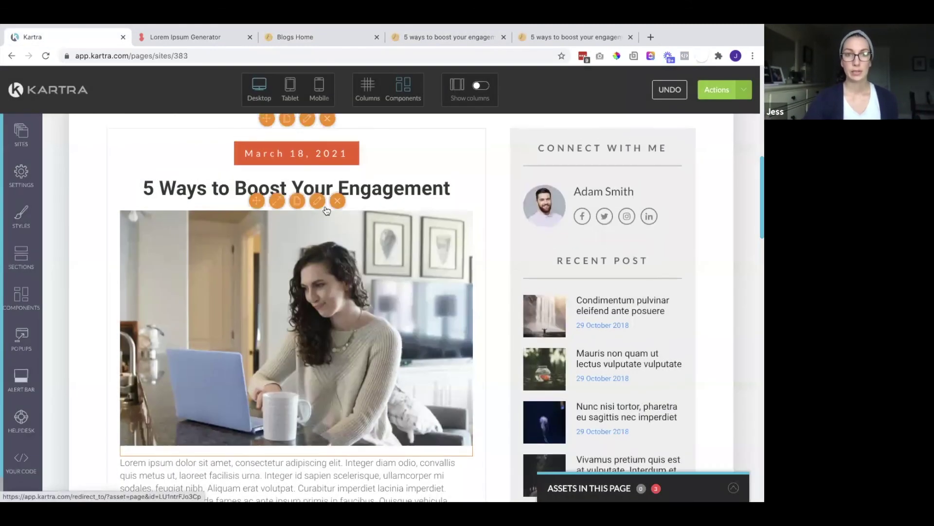
pyautogui.scroll(1, 320, 214)
pyautogui.tripleClick(314, 229)
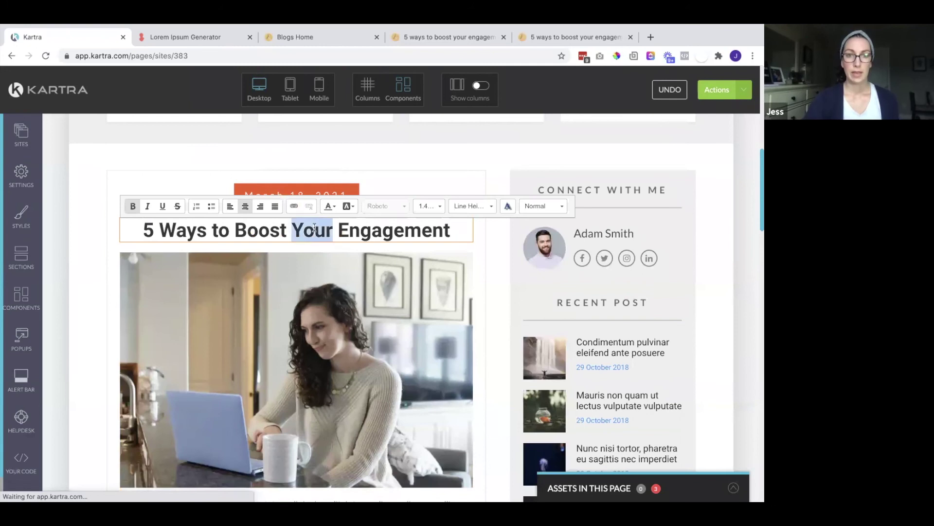
pyautogui.click(294, 206)
pyautogui.hotkey('ctrl', 'v')
pyautogui.click(477, 394)
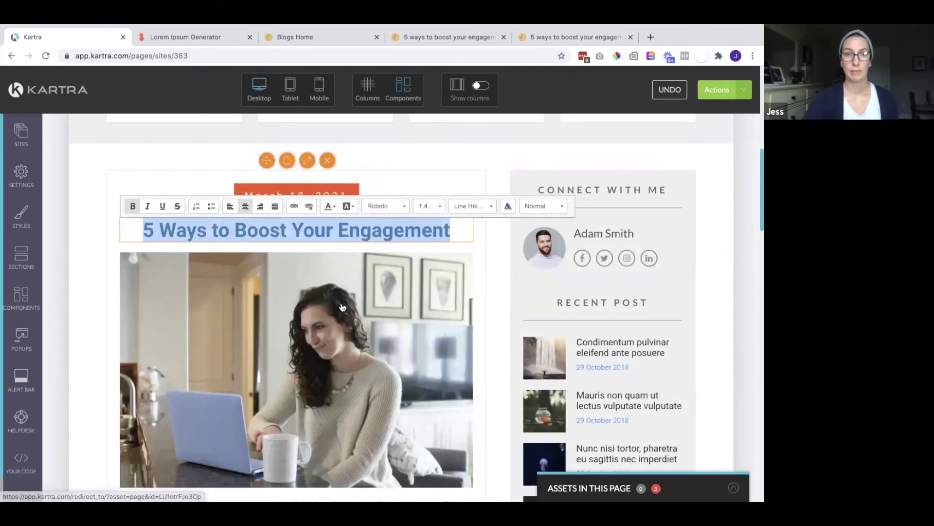
# Verify the title's link and set the title text colour to black
pyautogui.click(304, 234)
pyautogui.doubleClick(302, 229)
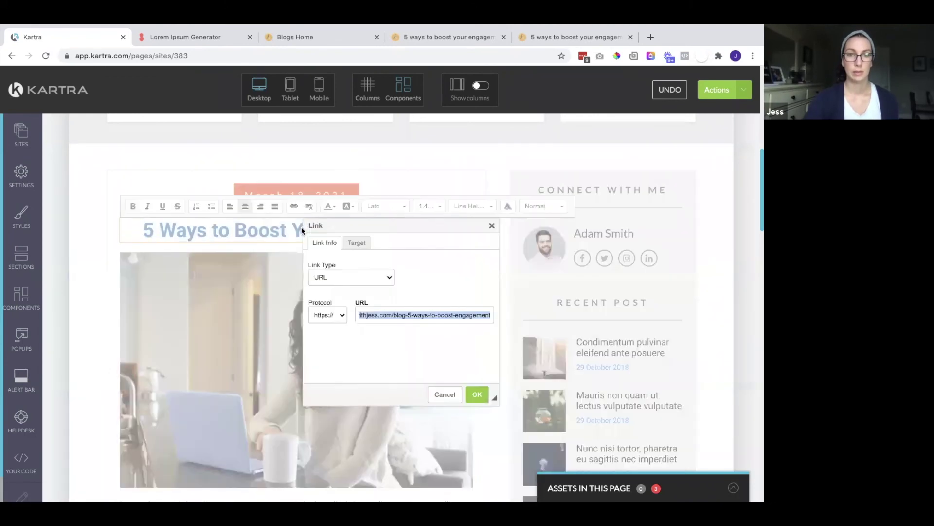
pyautogui.click(471, 392)
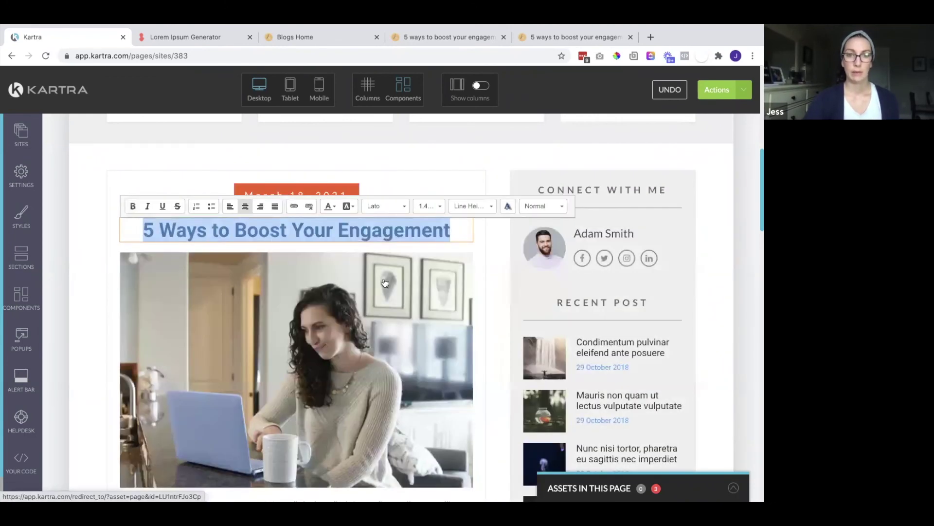
pyautogui.click(328, 206)
pyautogui.click(329, 237)
pyautogui.click(314, 241)
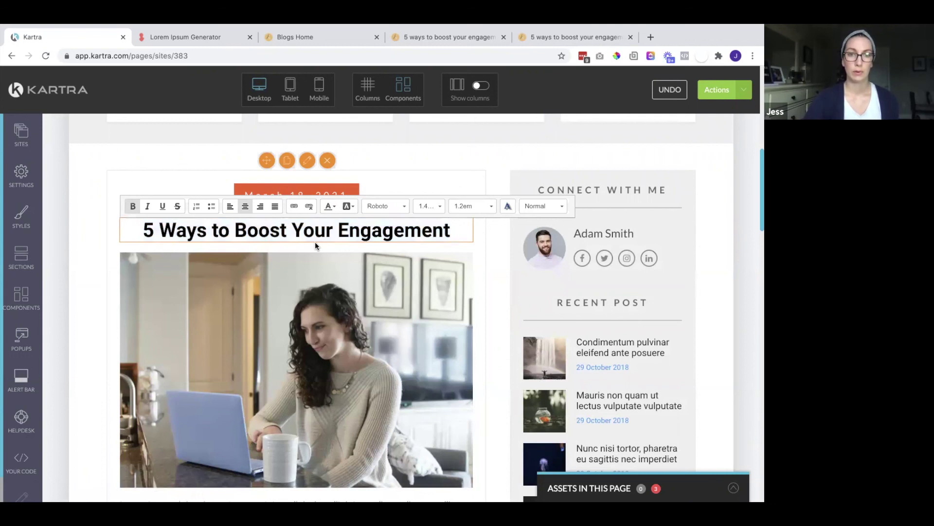
# Republish the page live and reload the Blogs Home tab in Chrome
pyautogui.click(743, 92)
pyautogui.click(677, 181)
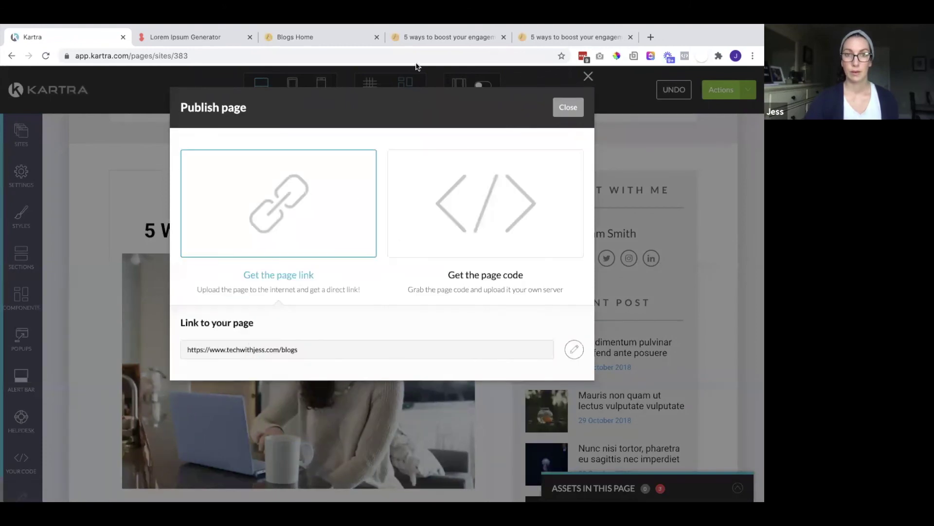
pyautogui.click(337, 38)
pyautogui.click(46, 56)
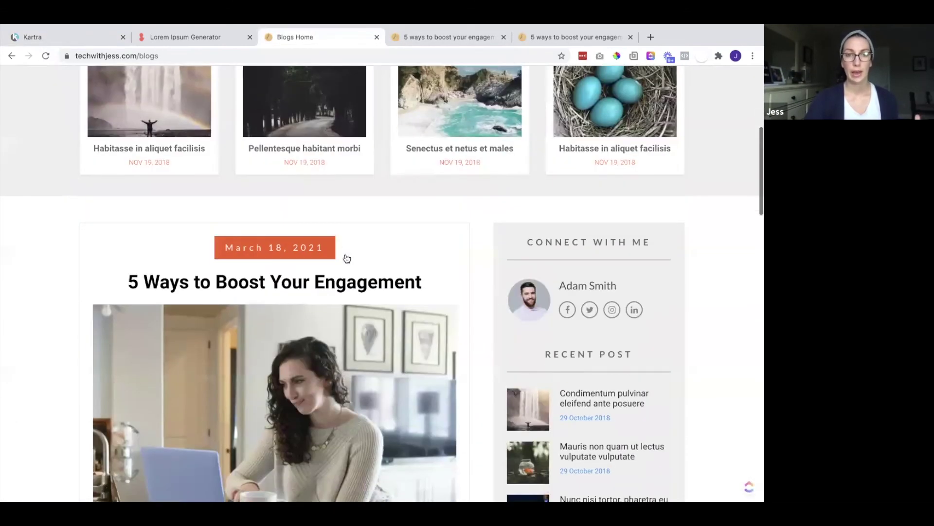
# Scroll the reloaded Blogs Home page to inspect the updated first post card
pyautogui.scroll(-3, 346, 258)
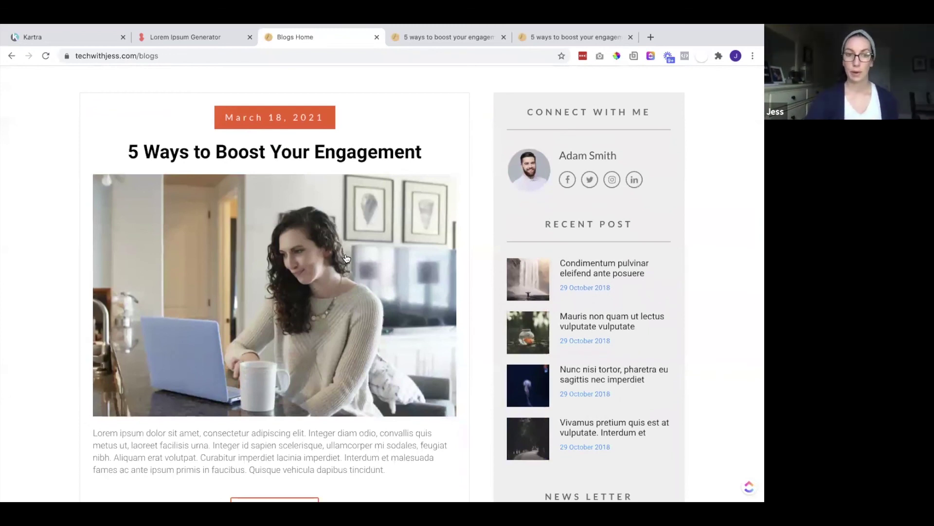
pyautogui.scroll(-1, 347, 258)
pyautogui.scroll(1, 489, 86)
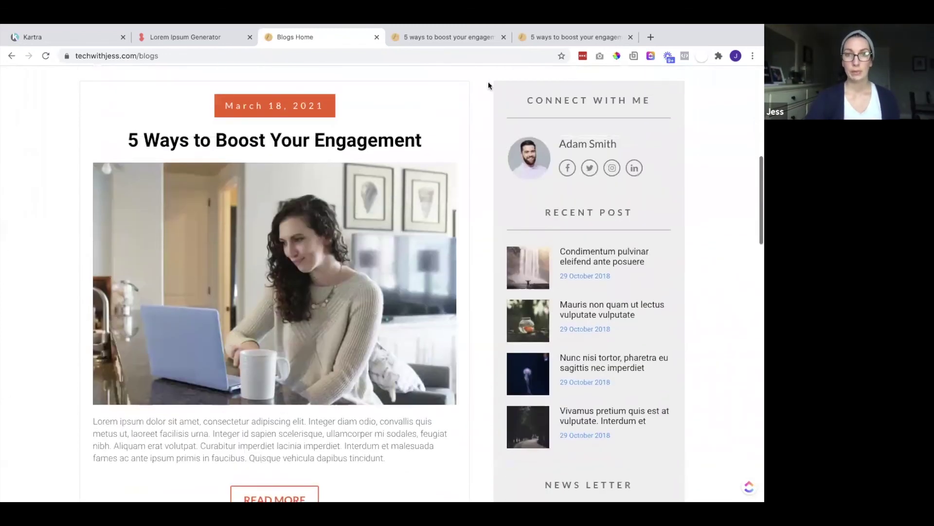
# Read through the 5 ways post page down to its social sharing links
pyautogui.click(445, 38)
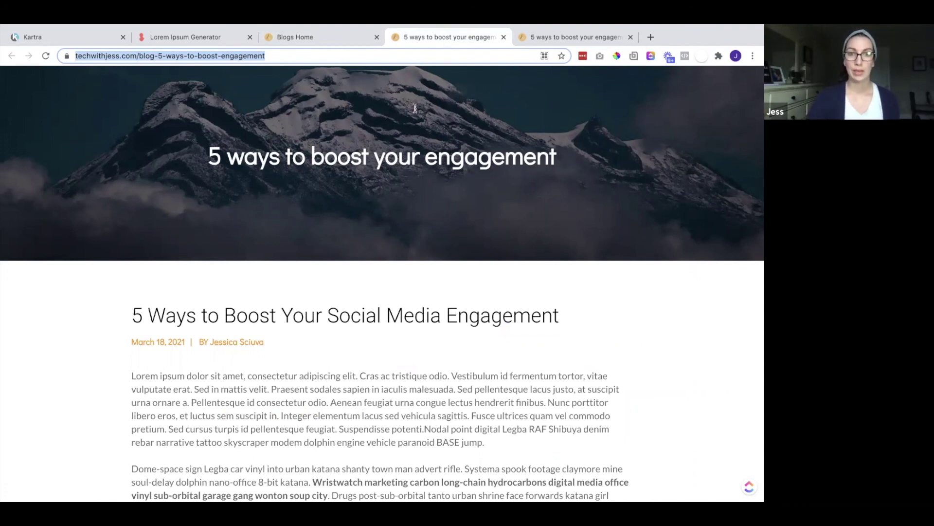
pyautogui.scroll(-3, 298, 300)
pyautogui.scroll(-6, 297, 300)
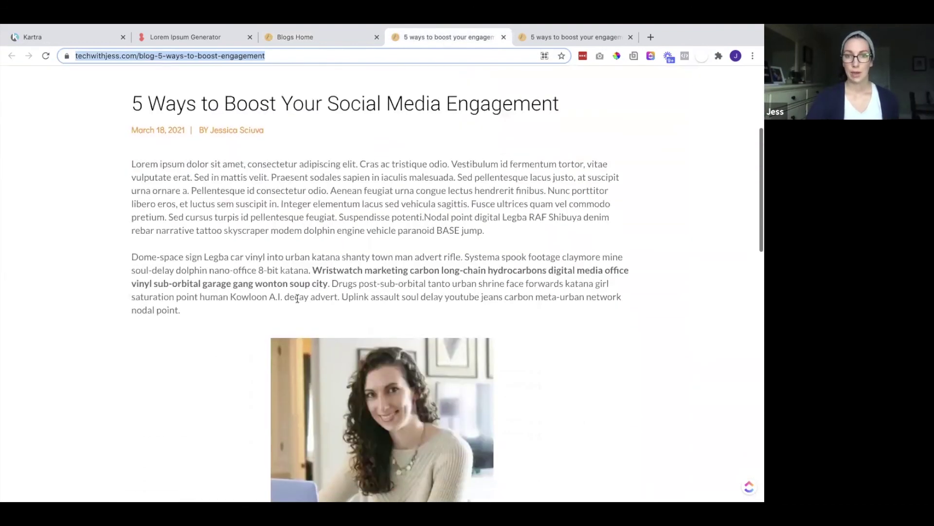
pyautogui.scroll(-9, 297, 301)
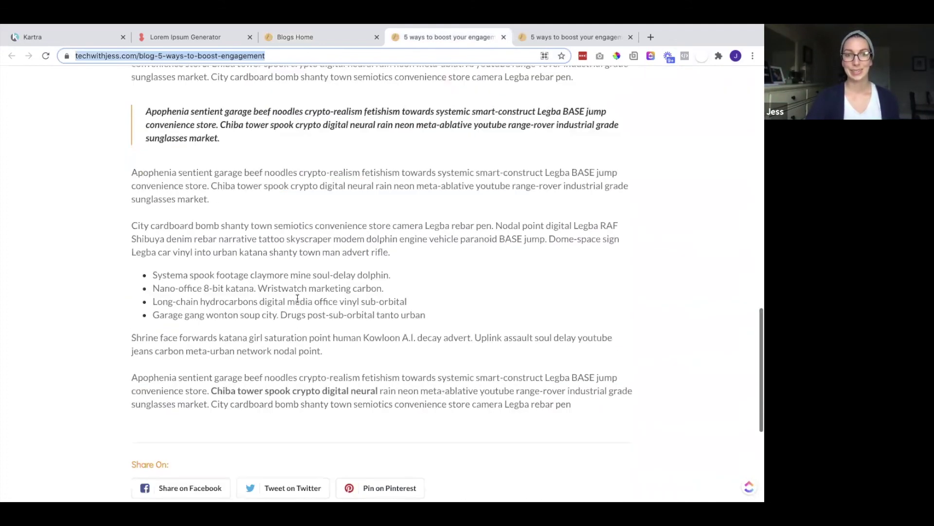